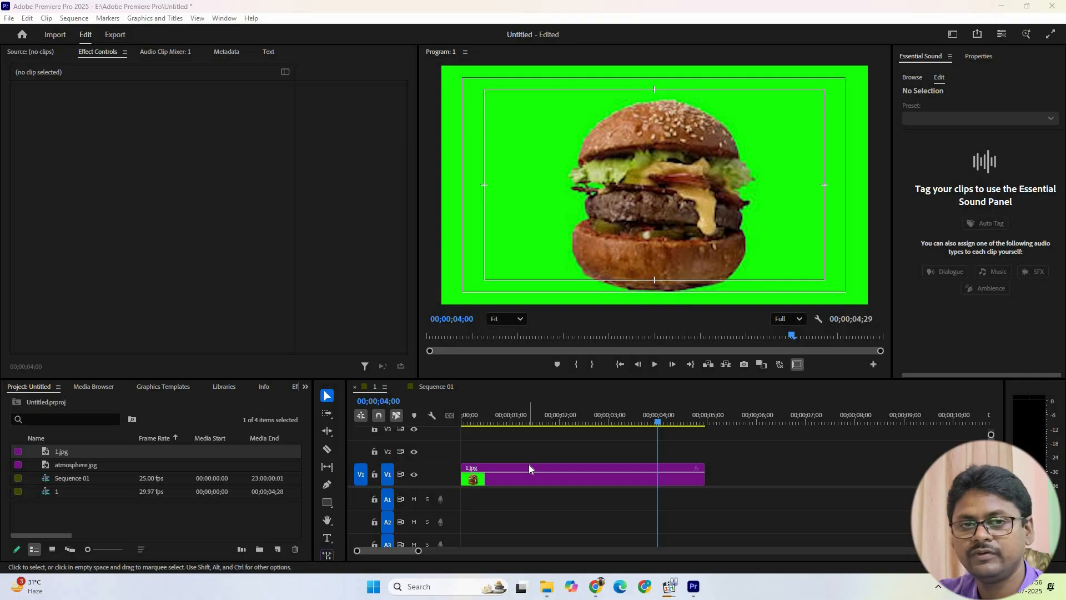
Select the 1.jpg clip on V1 and play it back from near its start to review the green-screen burger
drag(529, 469, 534, 474)
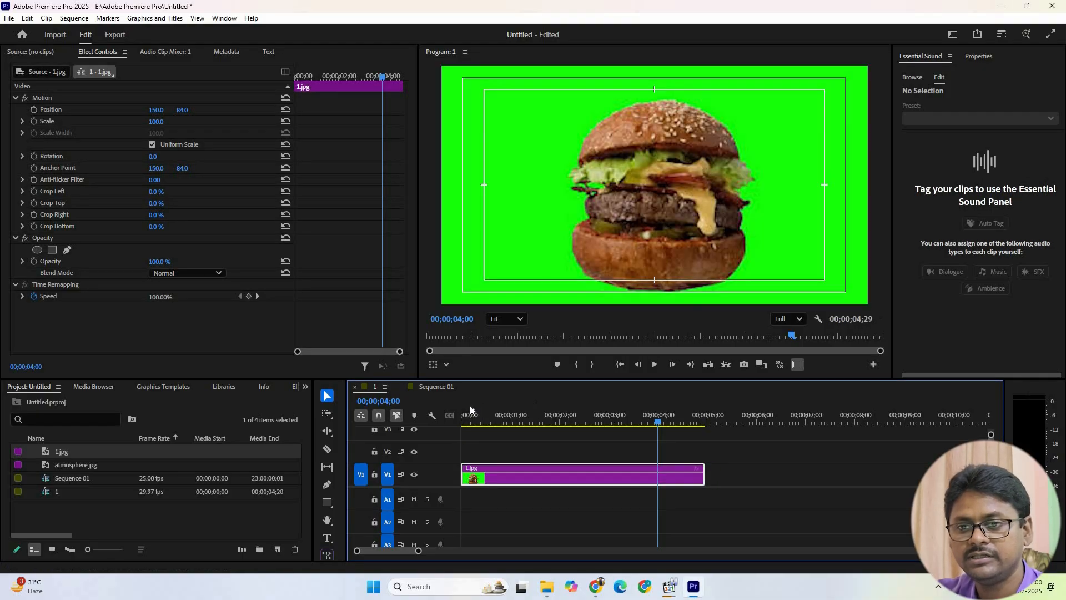
drag(658, 421, 443, 414)
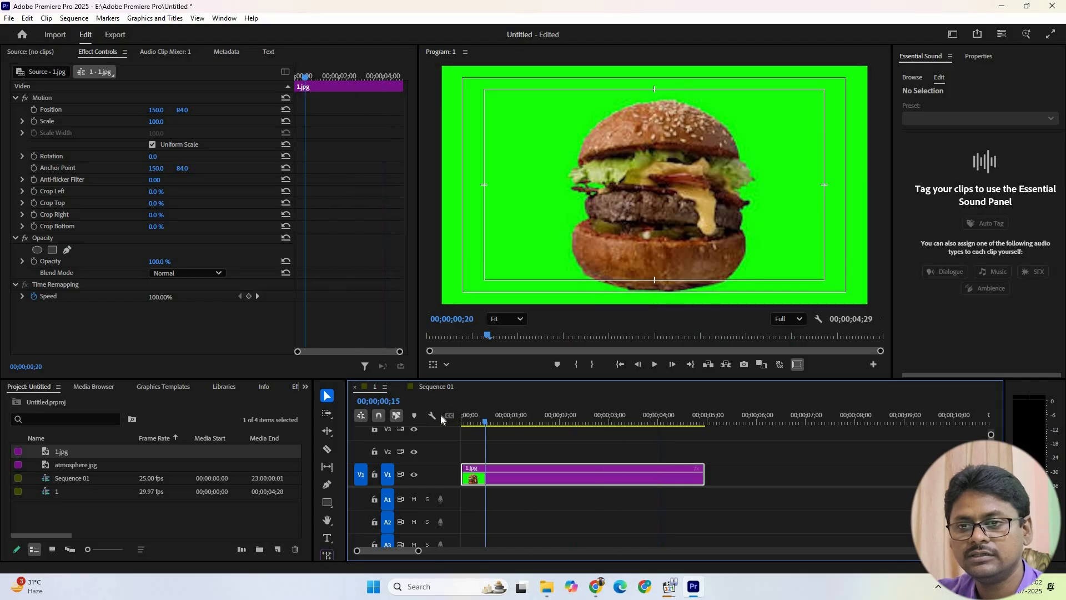
click(655, 366)
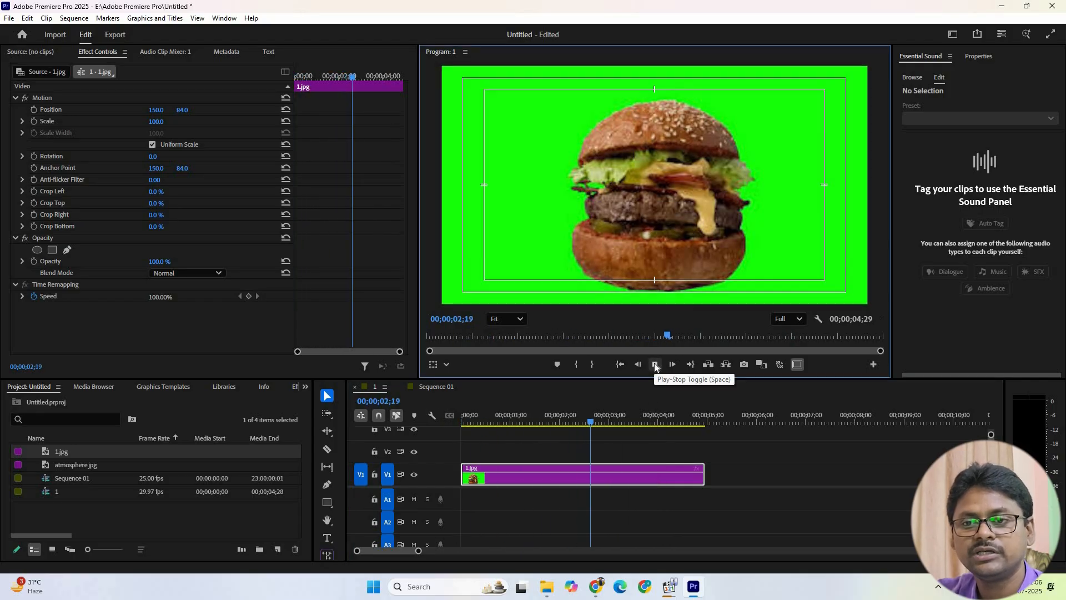
click(655, 364)
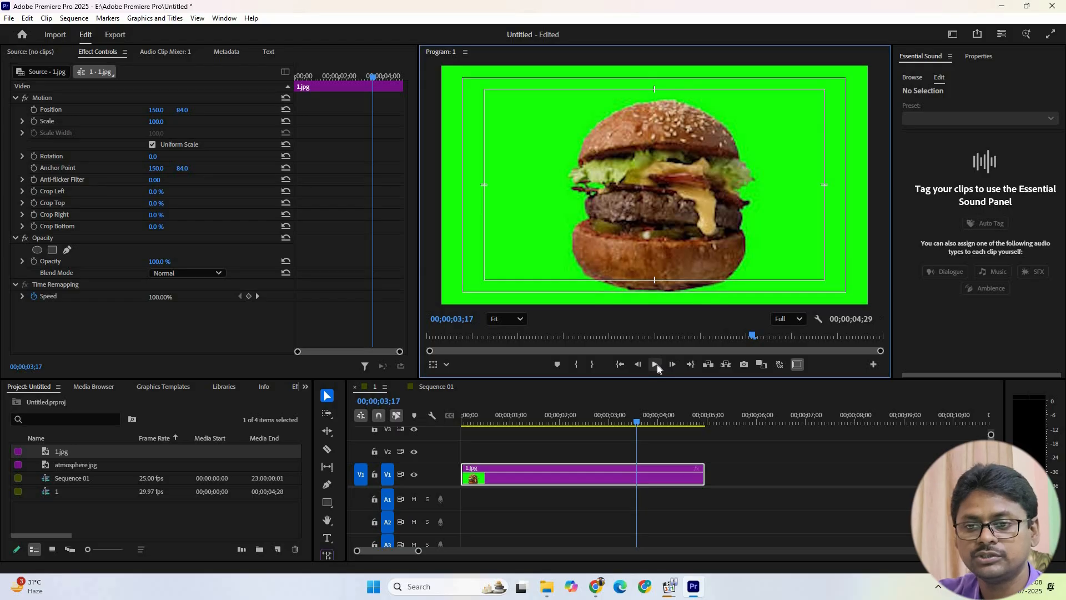
Animate the burger clip's Scale with keyframes from 100 at 00;00;00;00 to 109 at 00;00;04;28
click(461, 423)
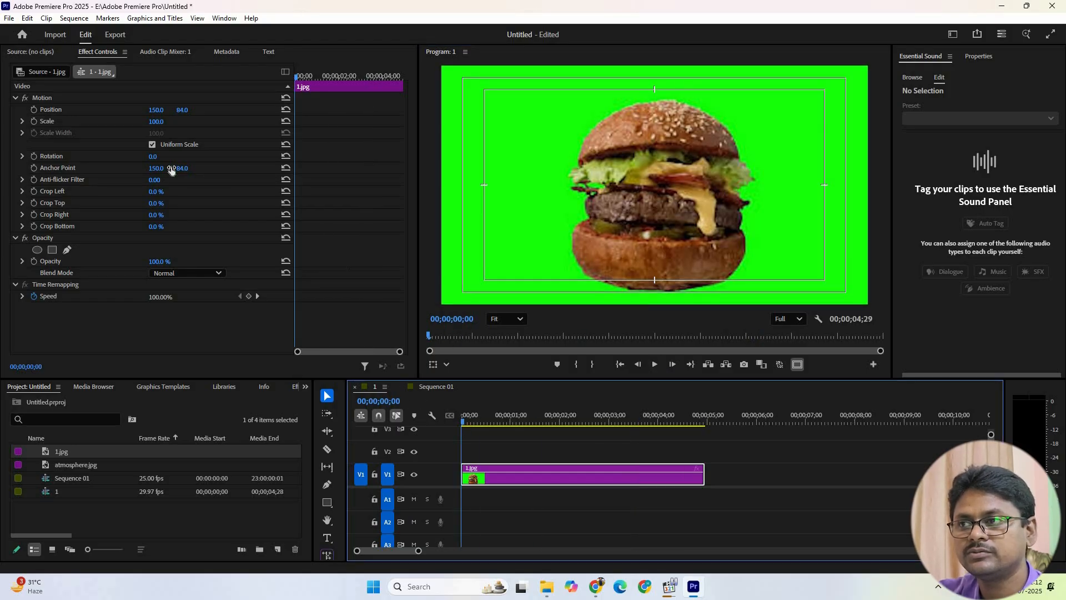
click(34, 122)
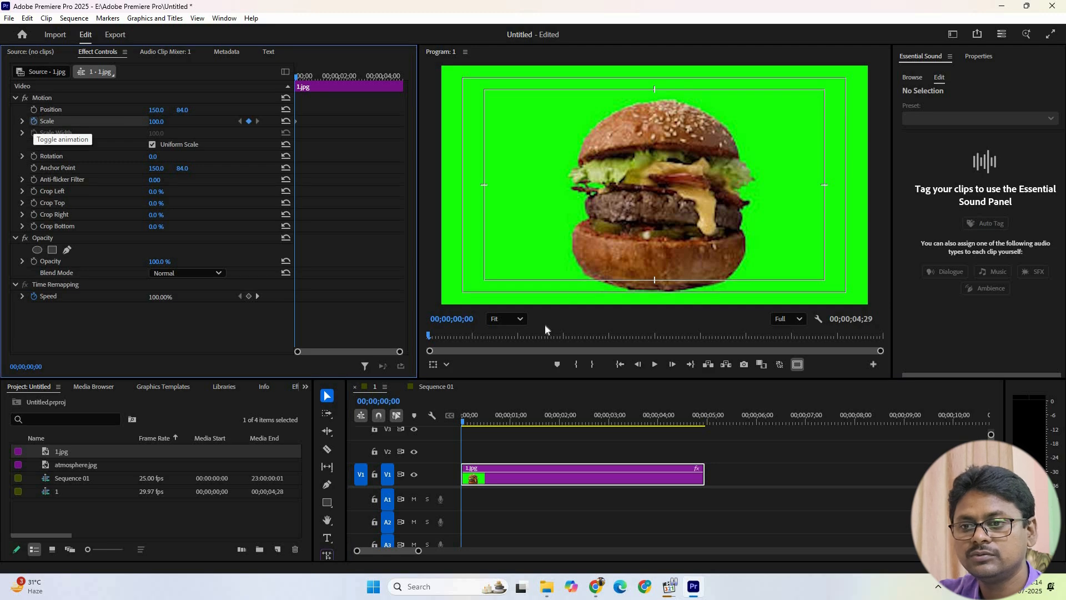
drag(461, 424, 705, 446)
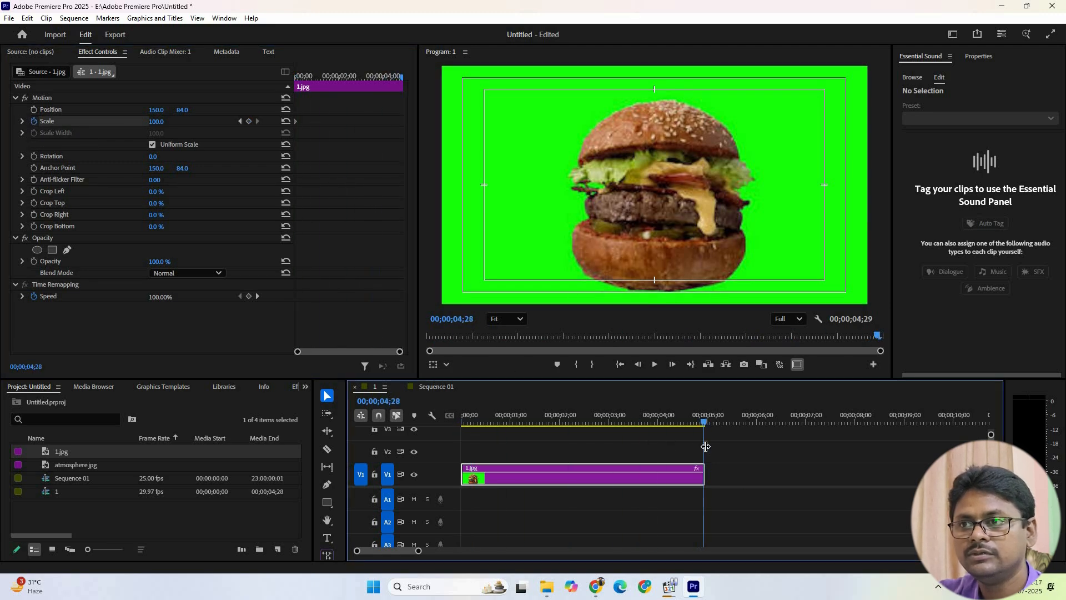
click(248, 122)
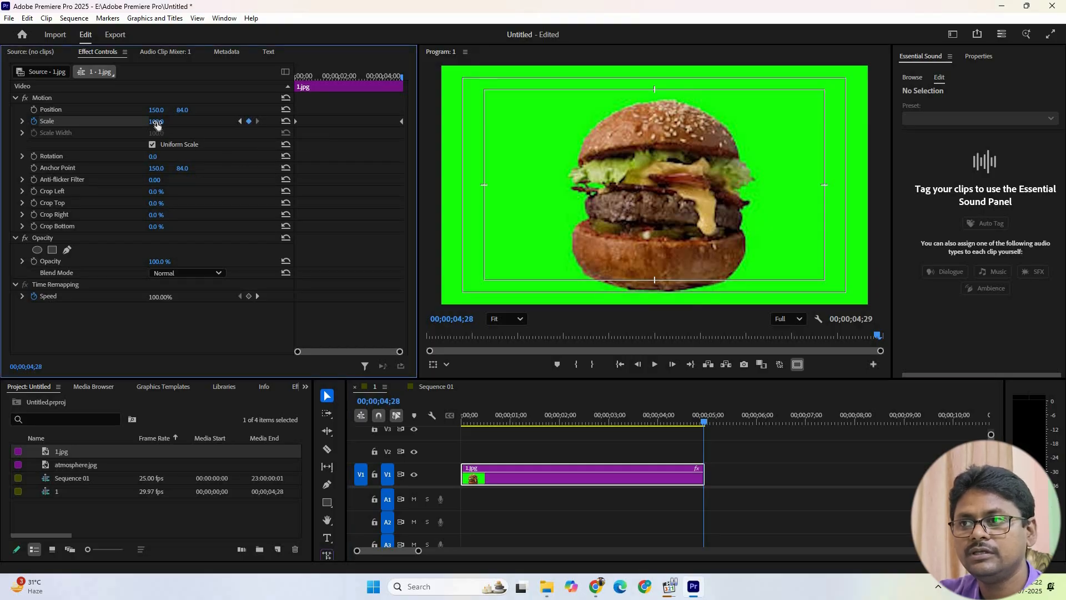
drag(156, 121, 161, 121)
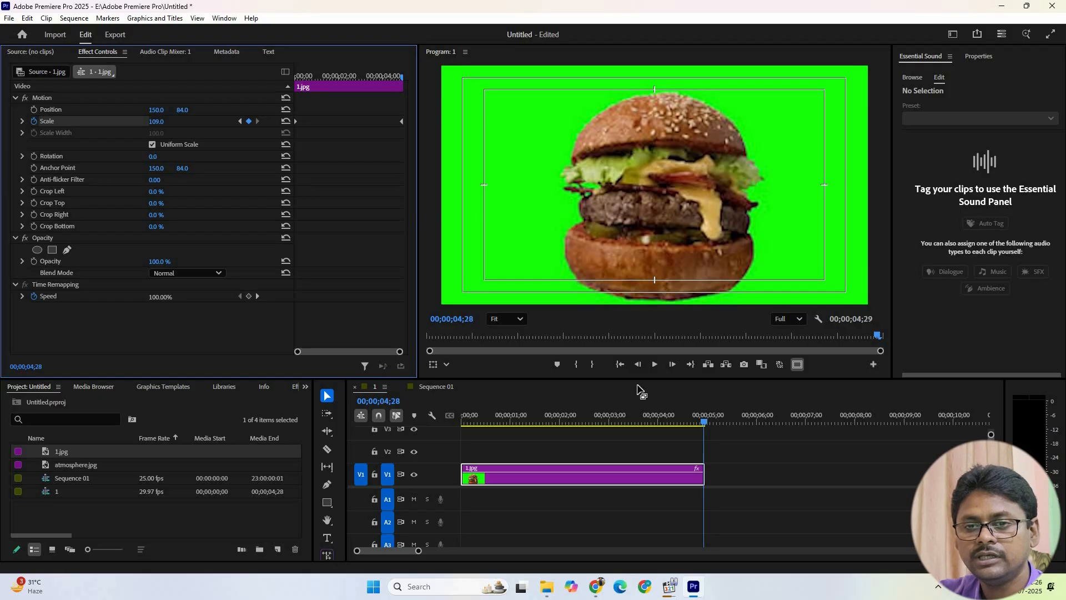
Play back the scale animation, then return the playhead to 00;00;00;02
click(655, 365)
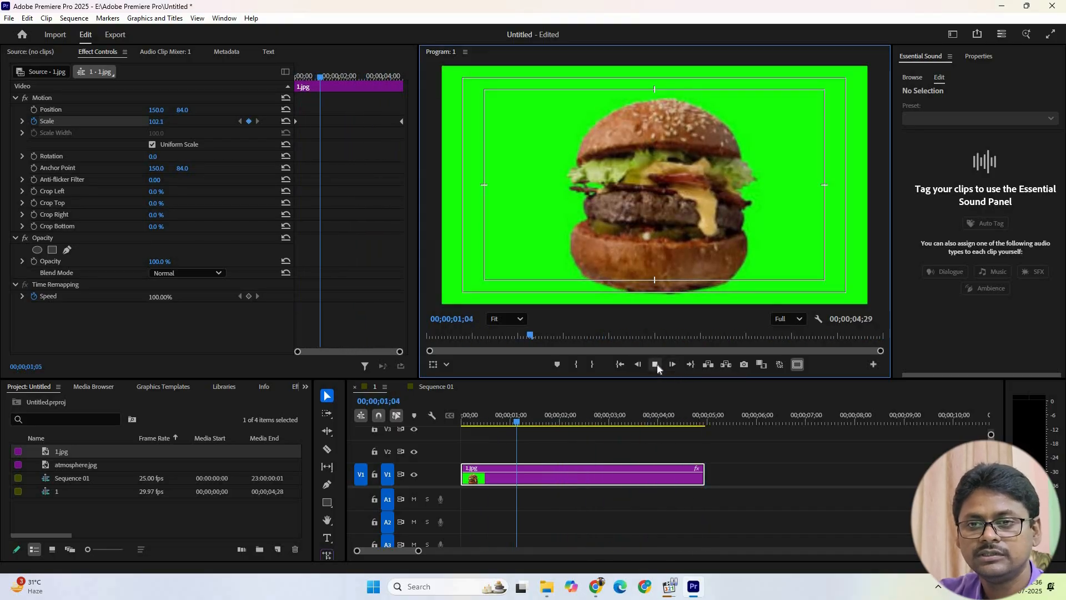
click(654, 364)
drag(534, 422, 525, 422)
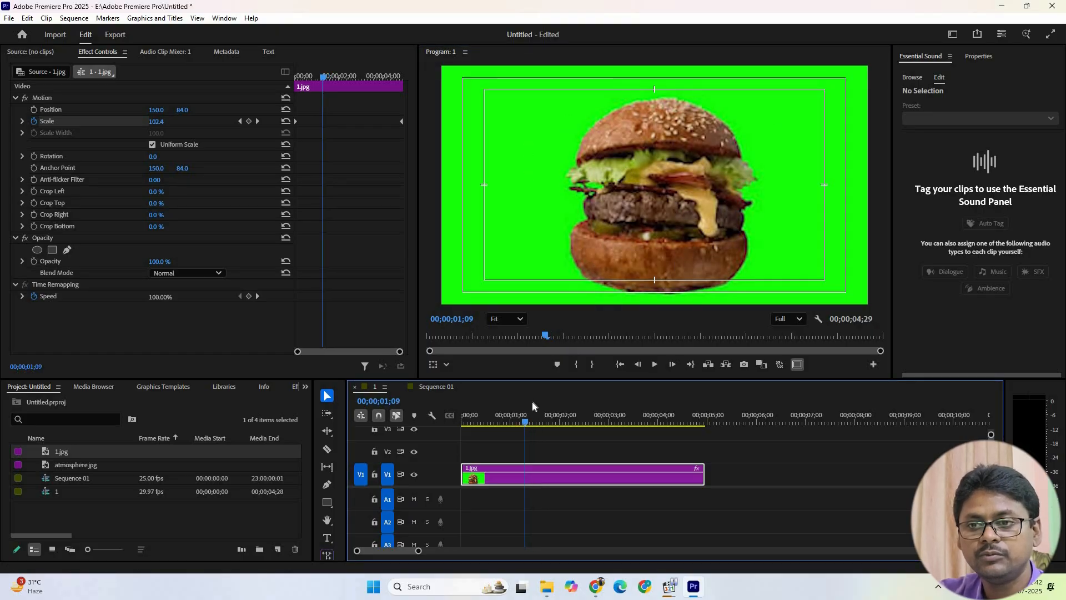
drag(526, 423, 464, 423)
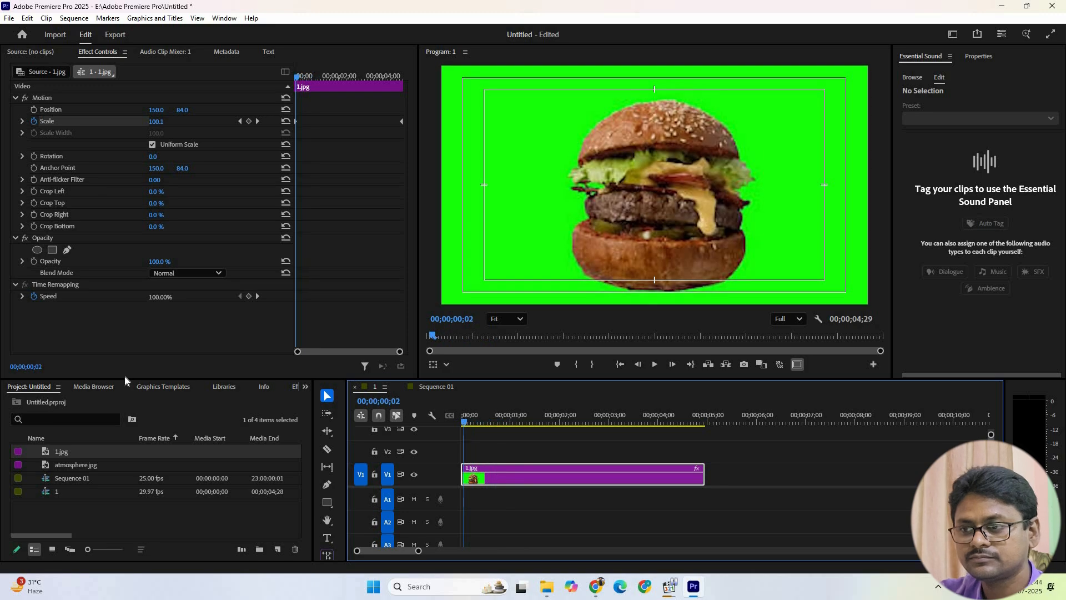
Search the effects for "ultr" and apply Ultra Key to the 1.jpg clip on V1
click(295, 387)
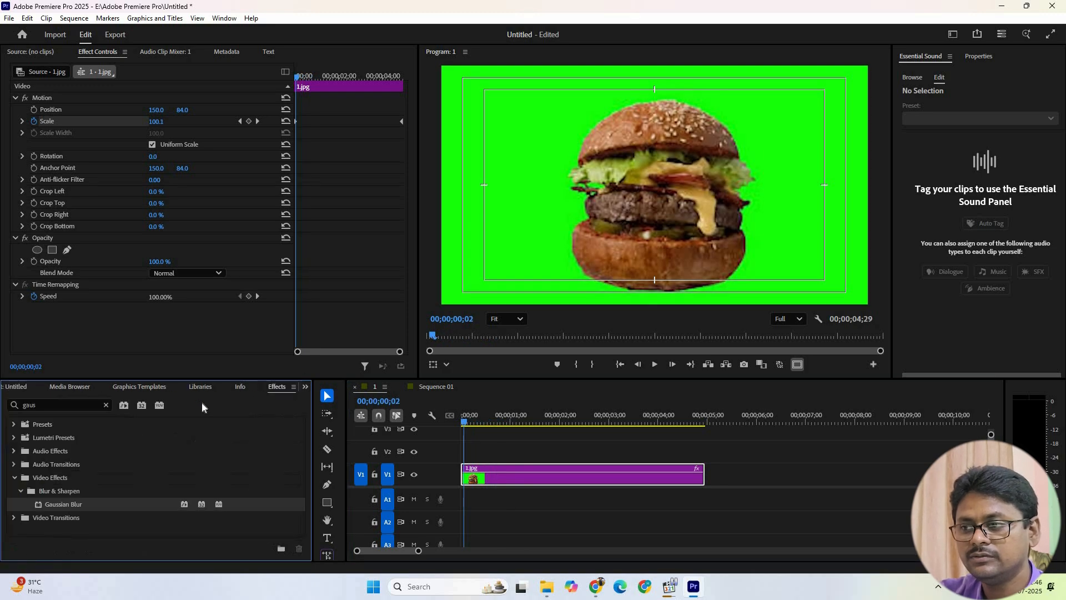
click(105, 405)
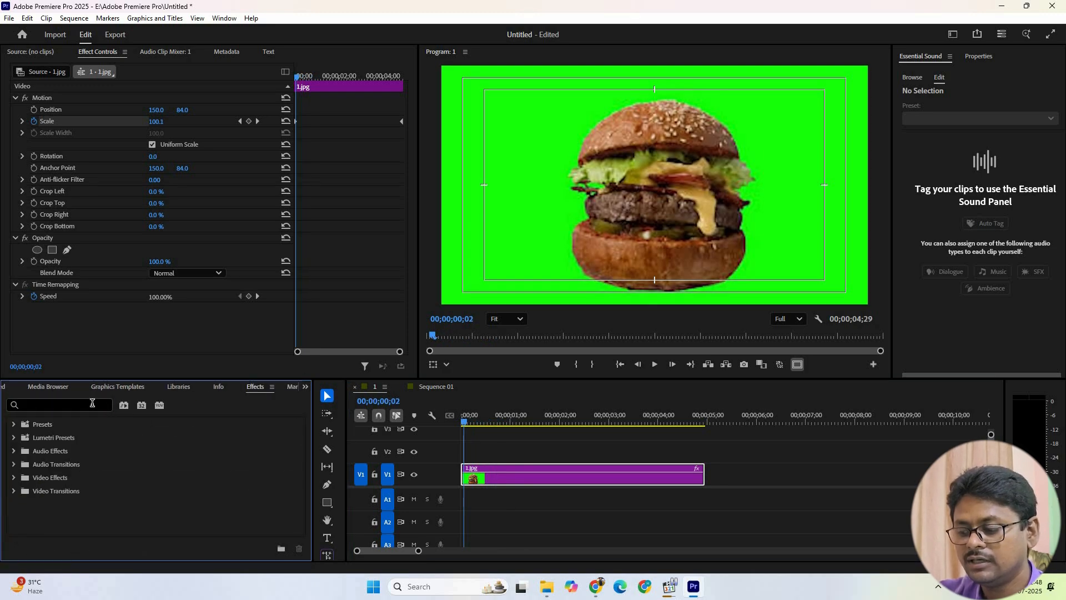
click(92, 403)
text(u)
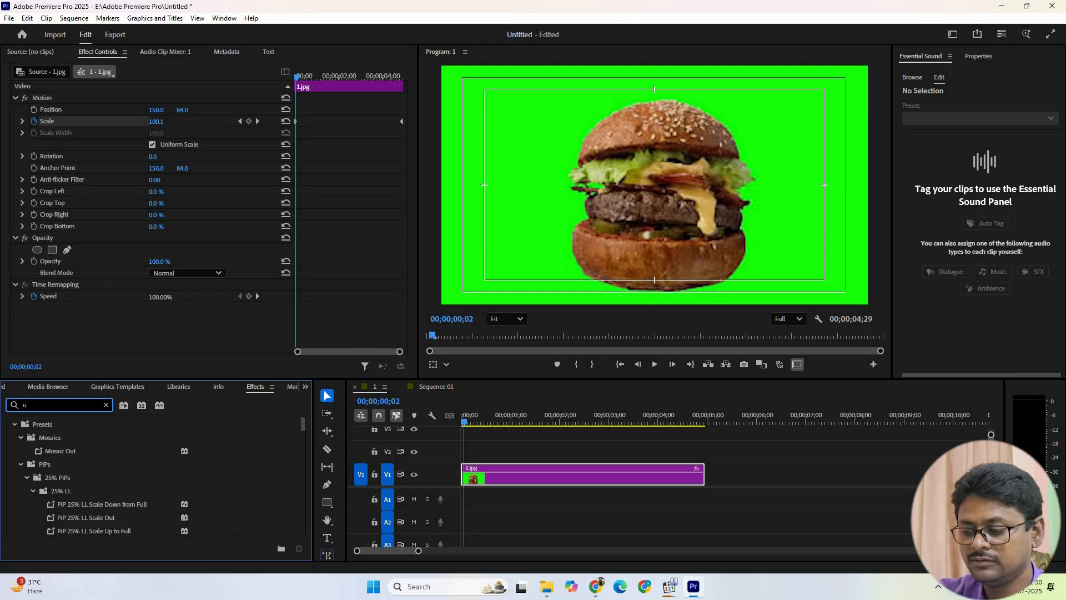
text(ltr)
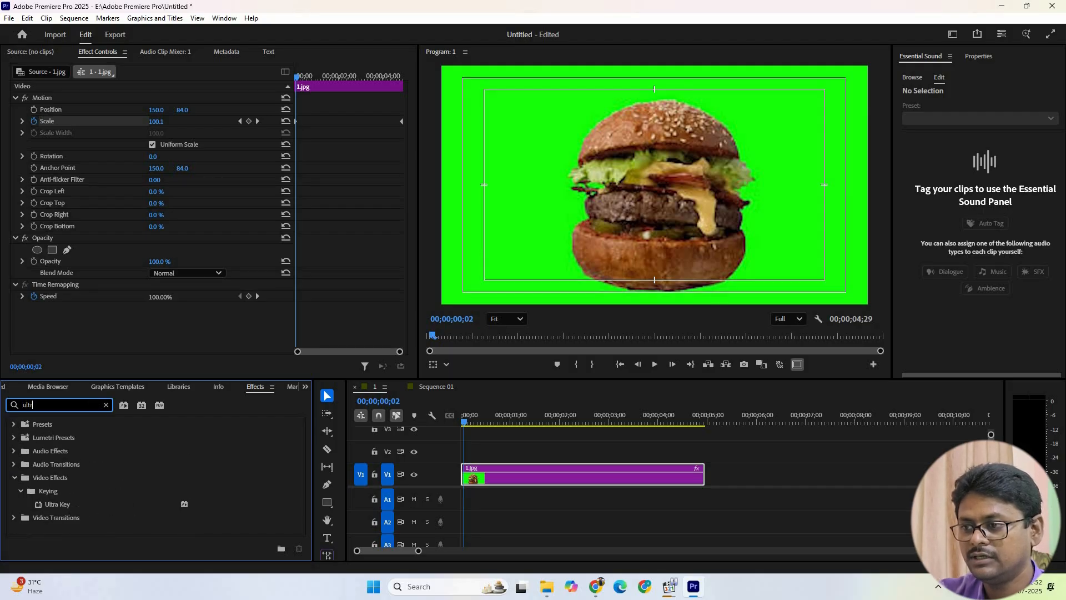
click(44, 504)
drag(44, 504, 541, 477)
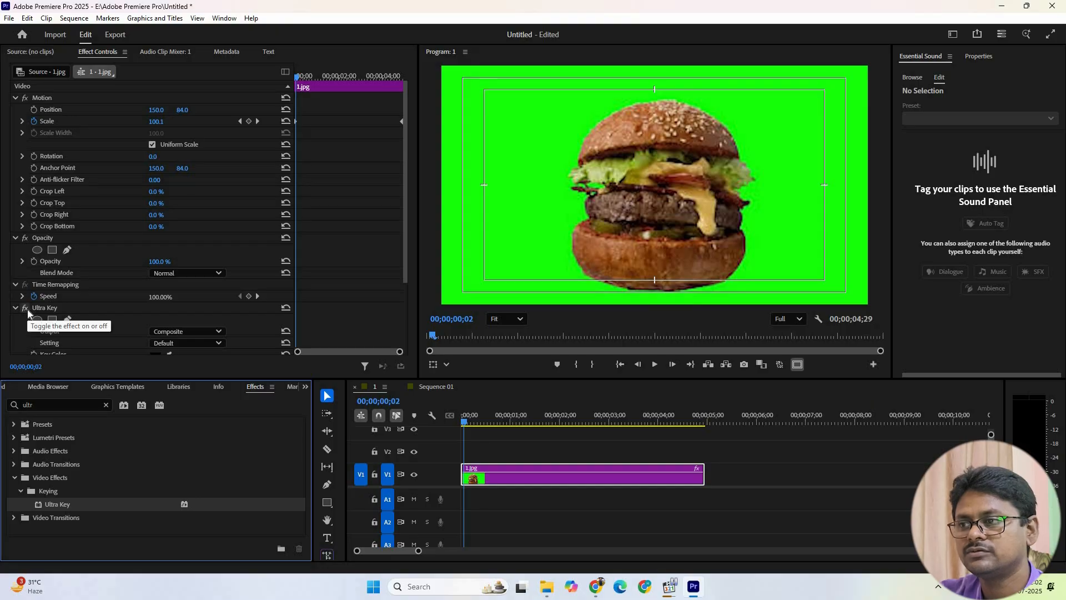
Enable keyframing for the Ultra Key's Key Color and set the color to green 00FF24
scroll(28, 308, down, 3)
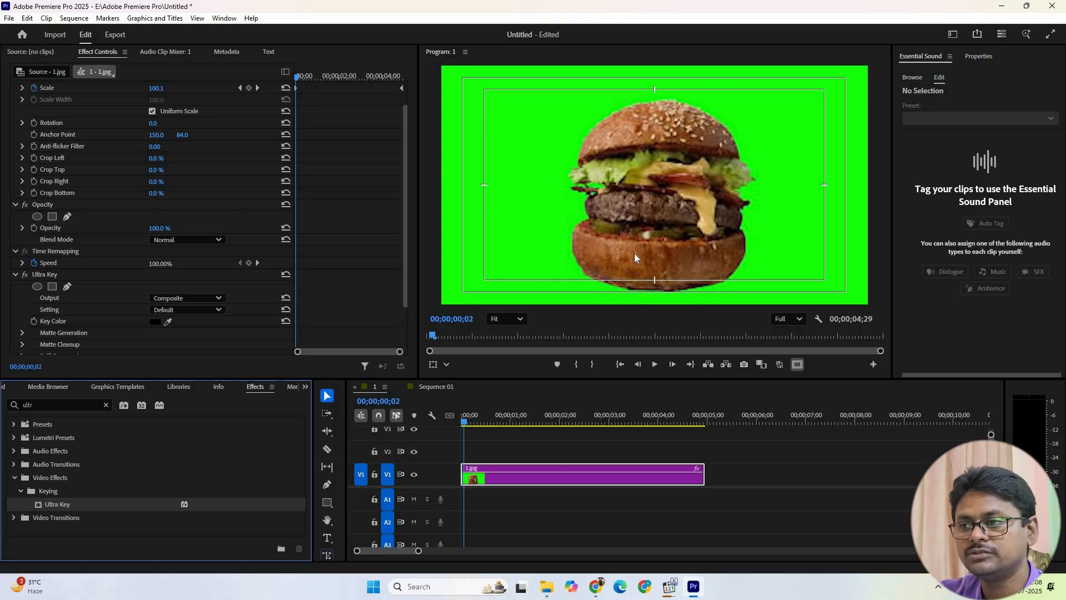
click(33, 321)
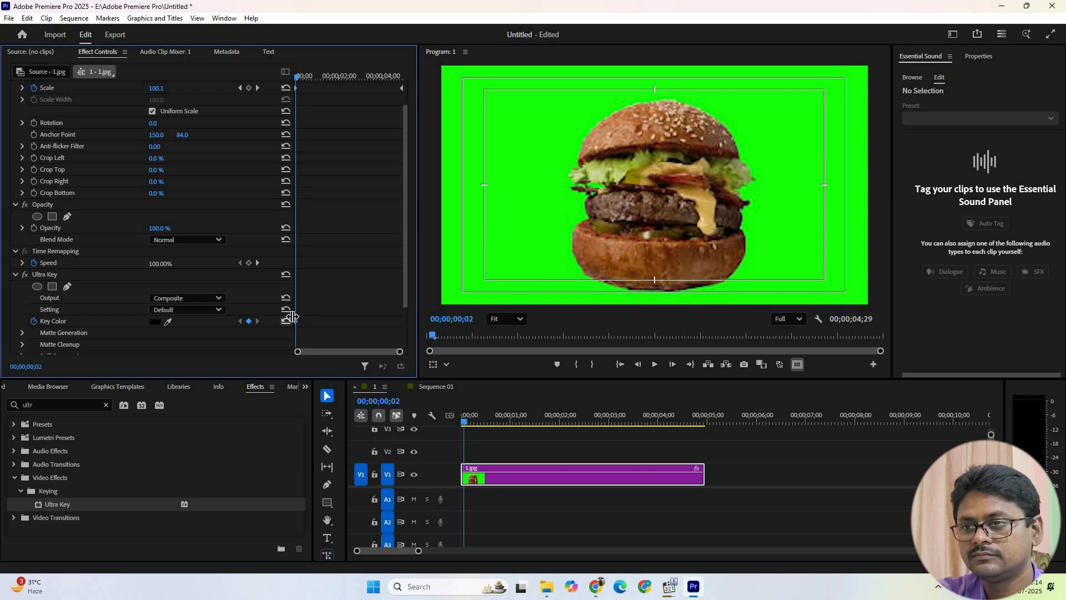
click(157, 322)
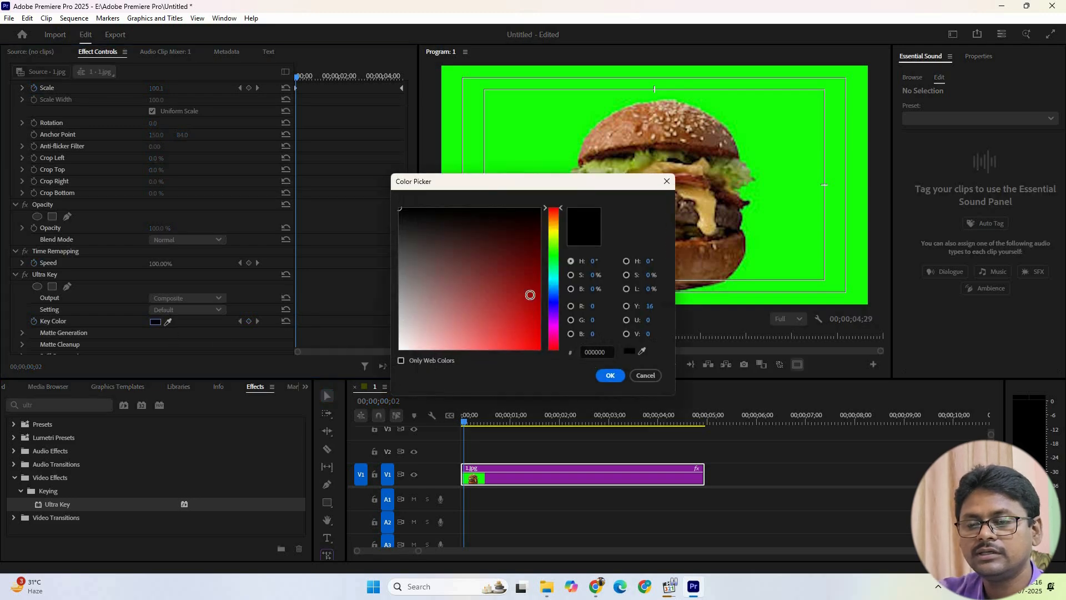
click(555, 255)
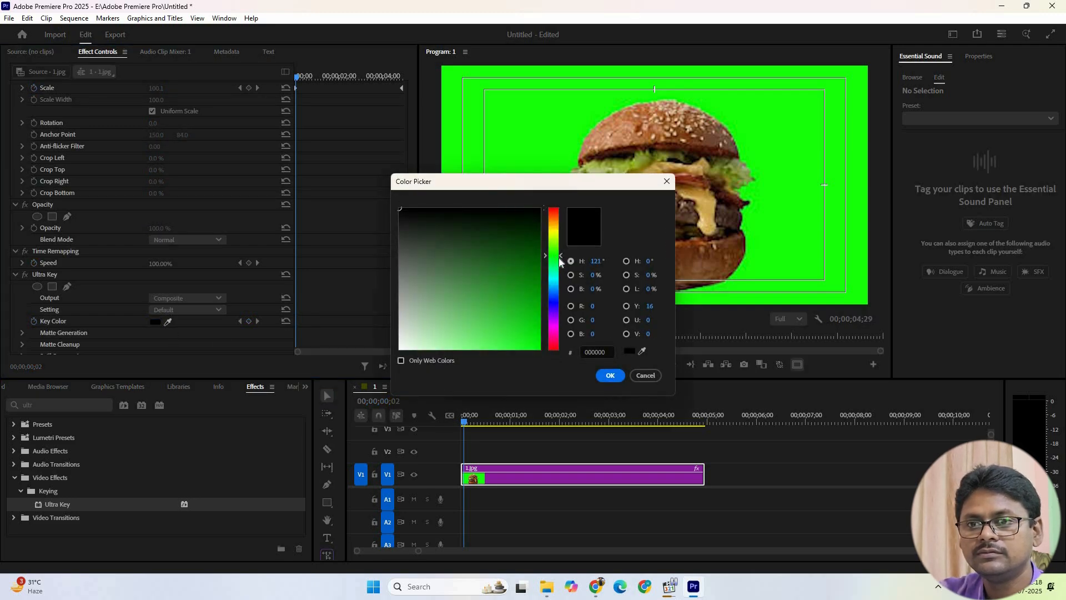
click(560, 258)
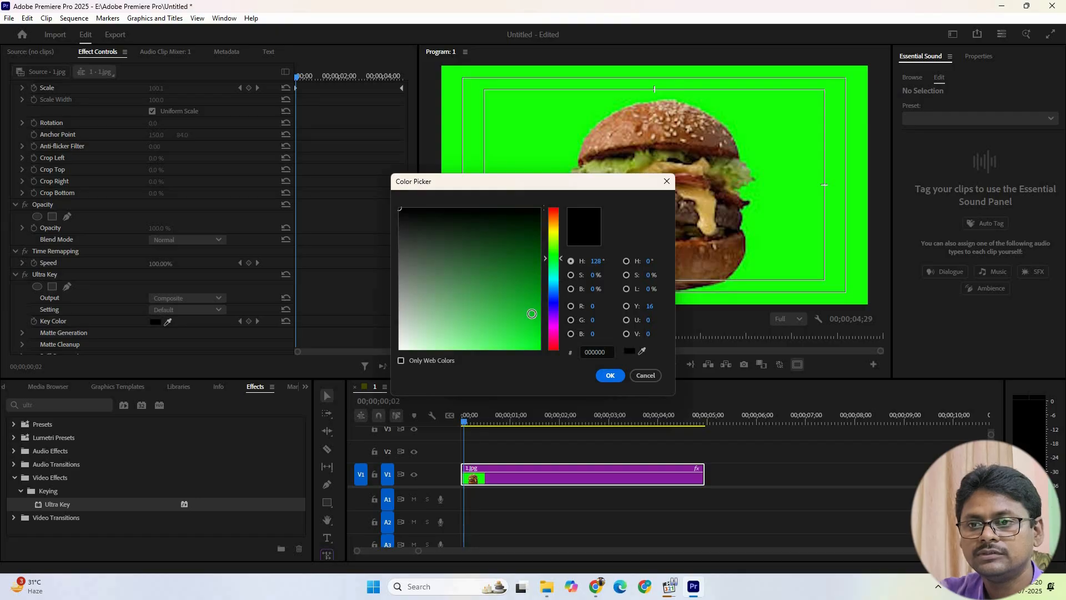
click(537, 345)
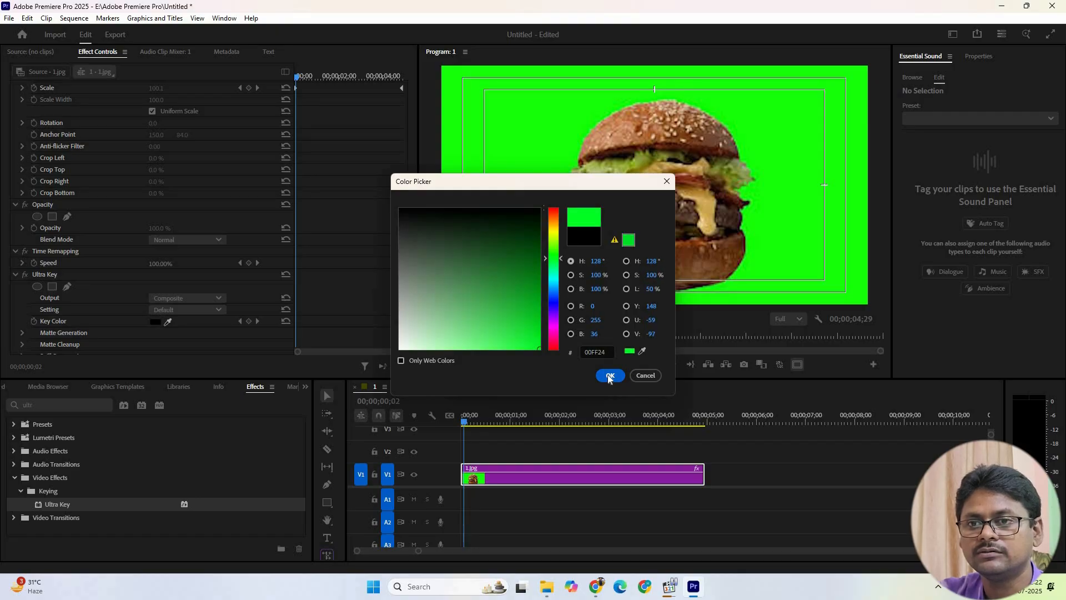
click(609, 375)
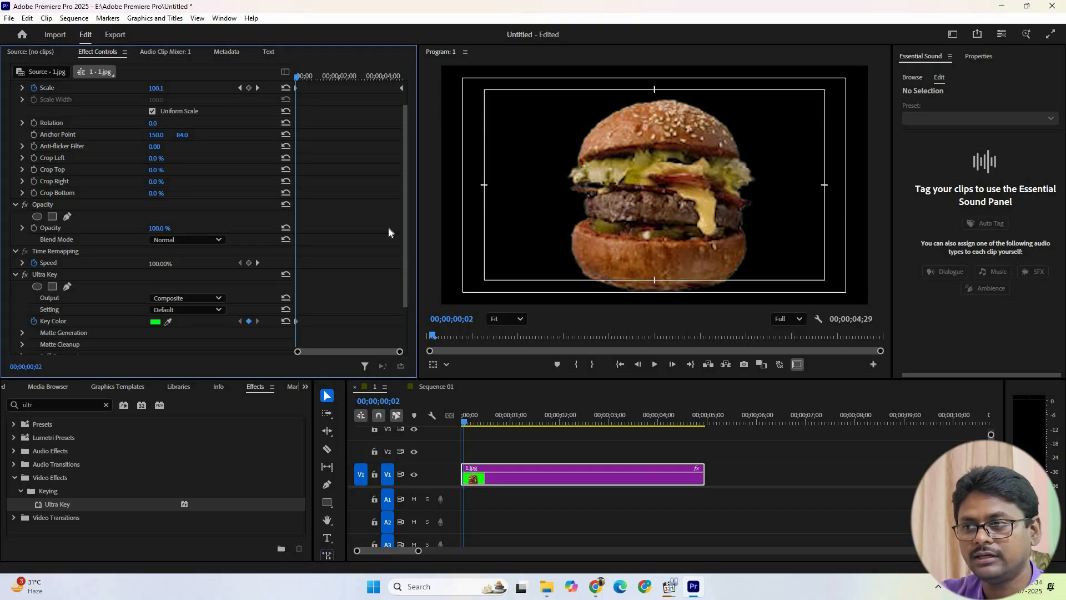
Set Ultra Key Matte Generation to Transparency 43, Highlight 15, Shadow 55, Tolerance 65 and Pedestal 7
scroll(124, 301, down, 2)
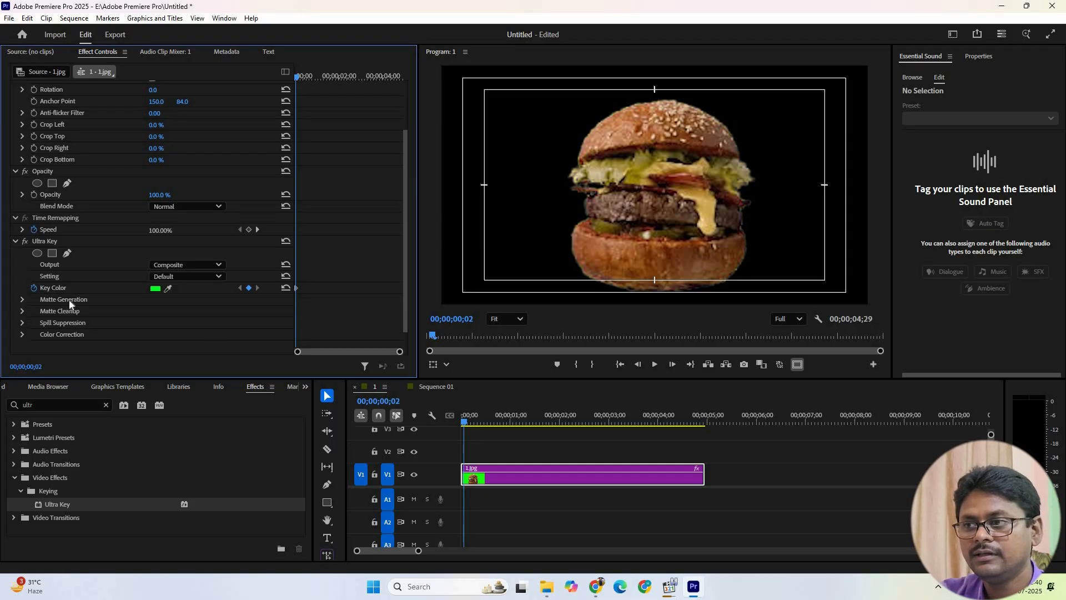
scroll(81, 328, down, 1)
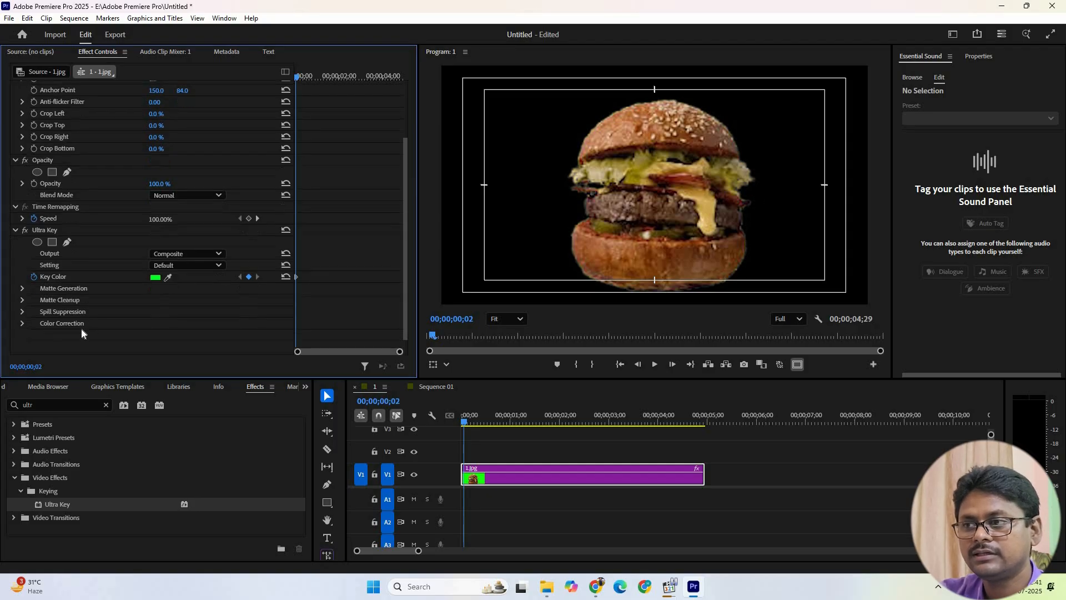
click(22, 288)
scroll(141, 271, down, 2)
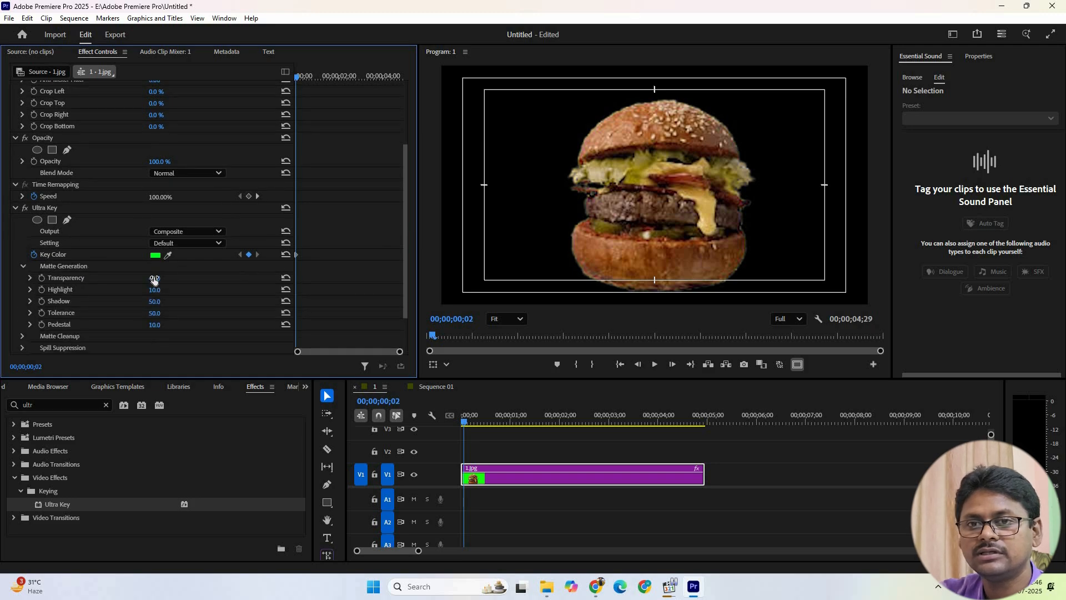
drag(150, 279, 162, 324)
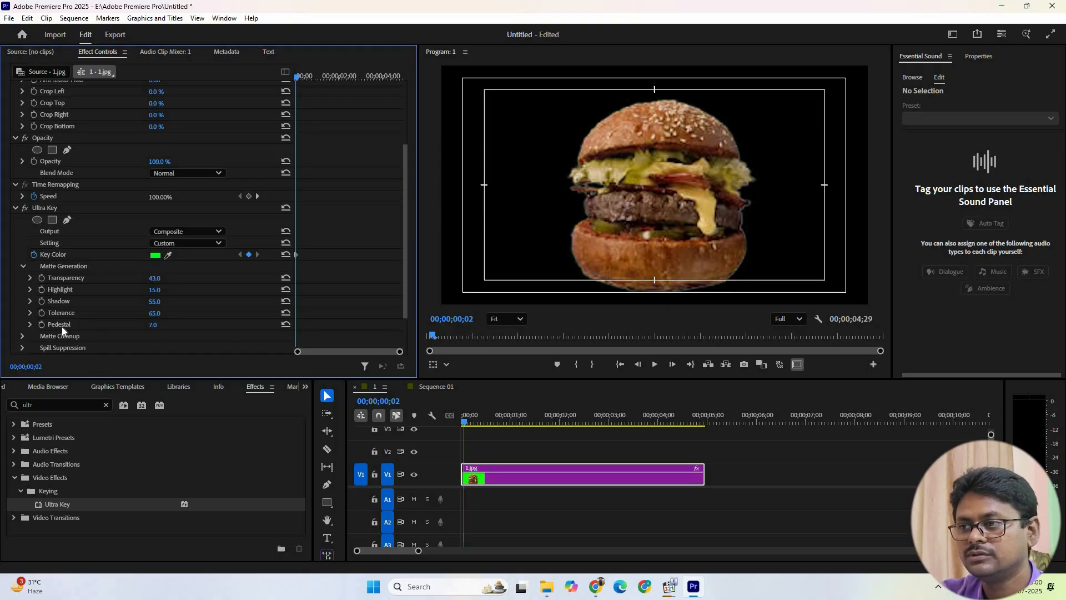
scroll(61, 332, down, 1)
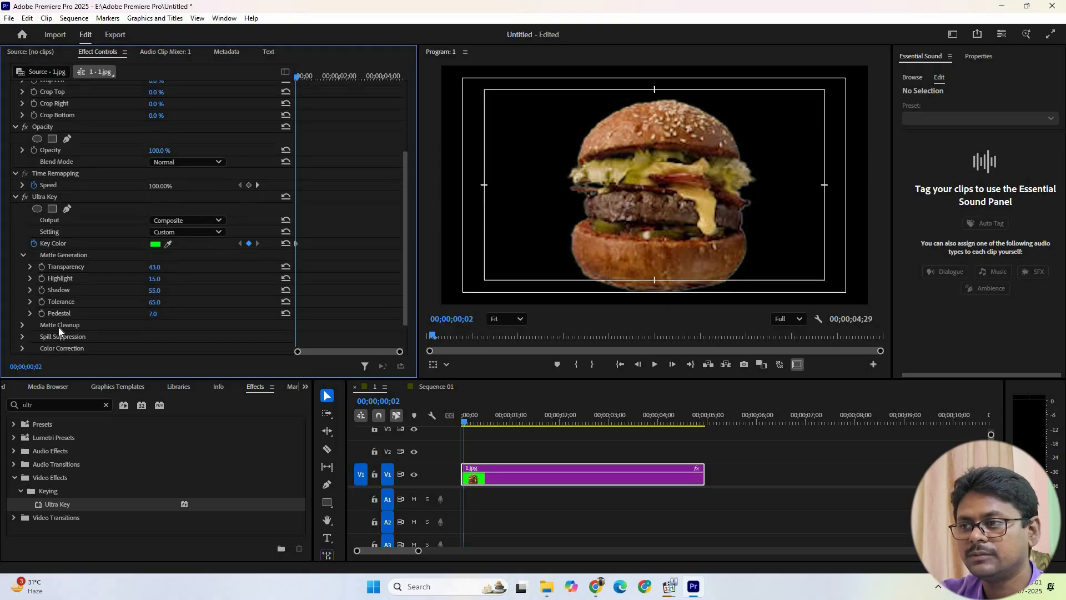
click(22, 255)
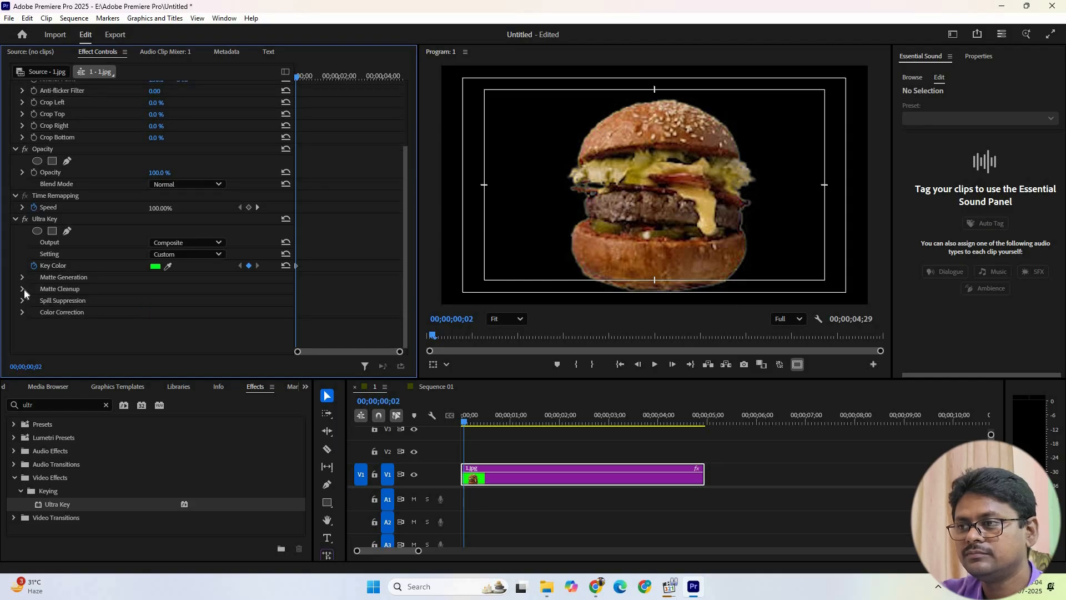
Set Ultra Key Matte Cleanup to Choke 4, Soften 8, Contrast 16 and Mid Point 64
click(22, 289)
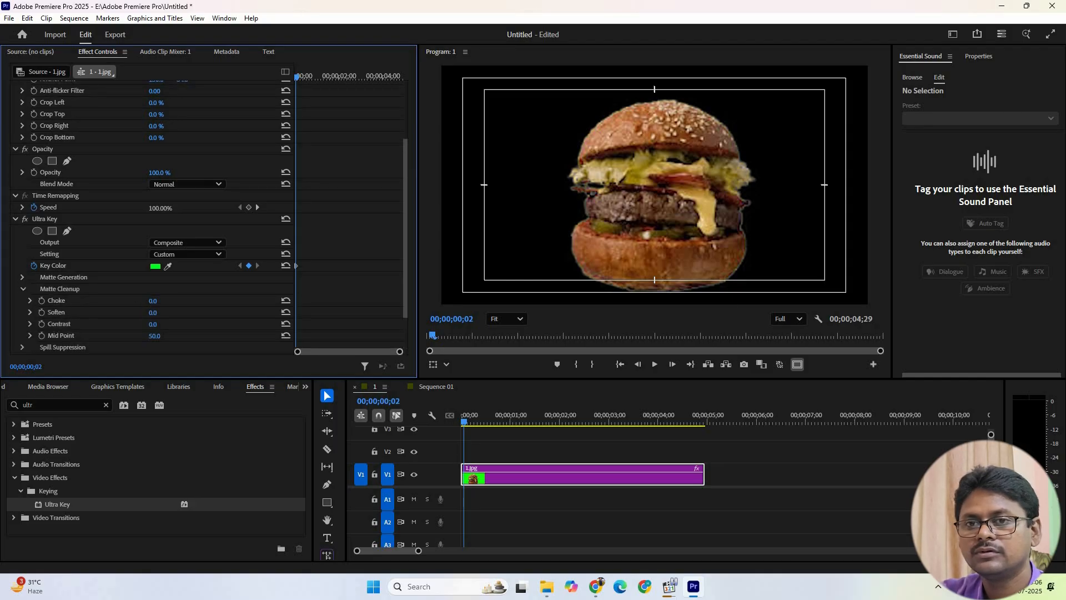
drag(153, 300, 169, 313)
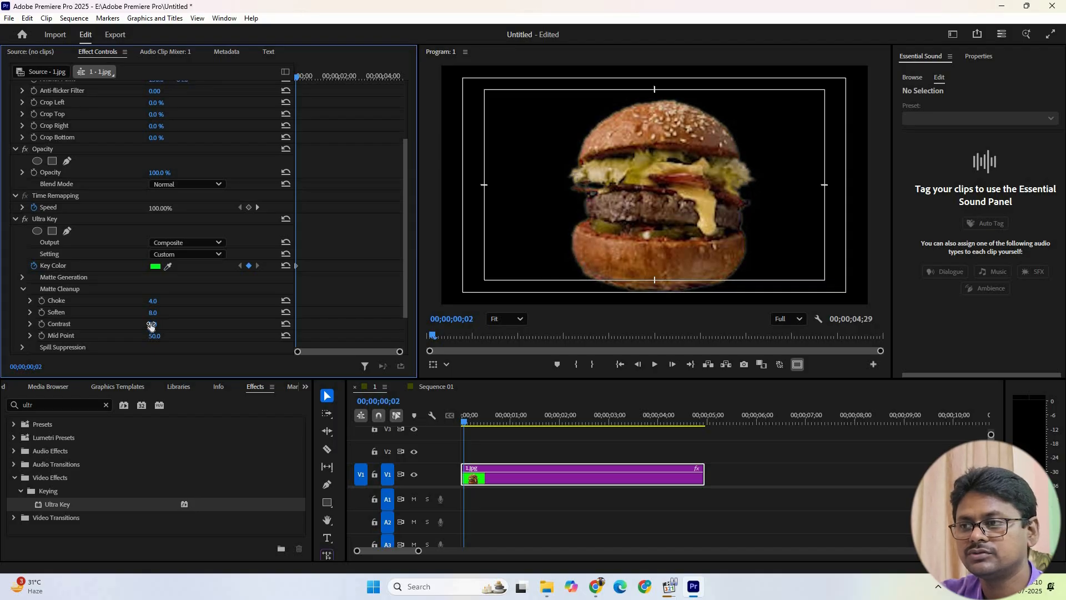
drag(154, 323, 165, 336)
scroll(67, 341, down, 1)
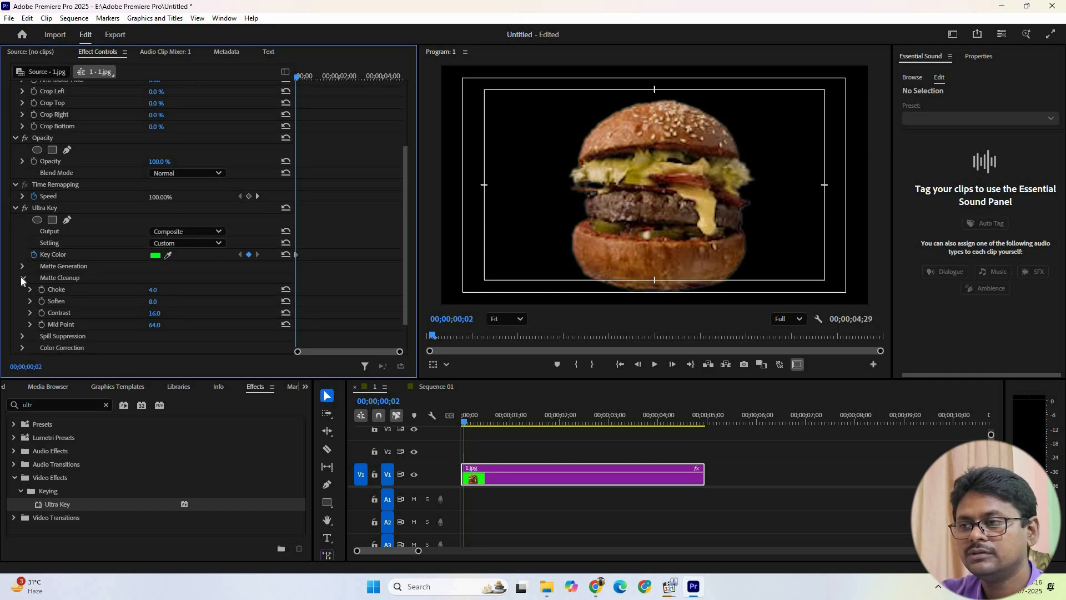
click(22, 278)
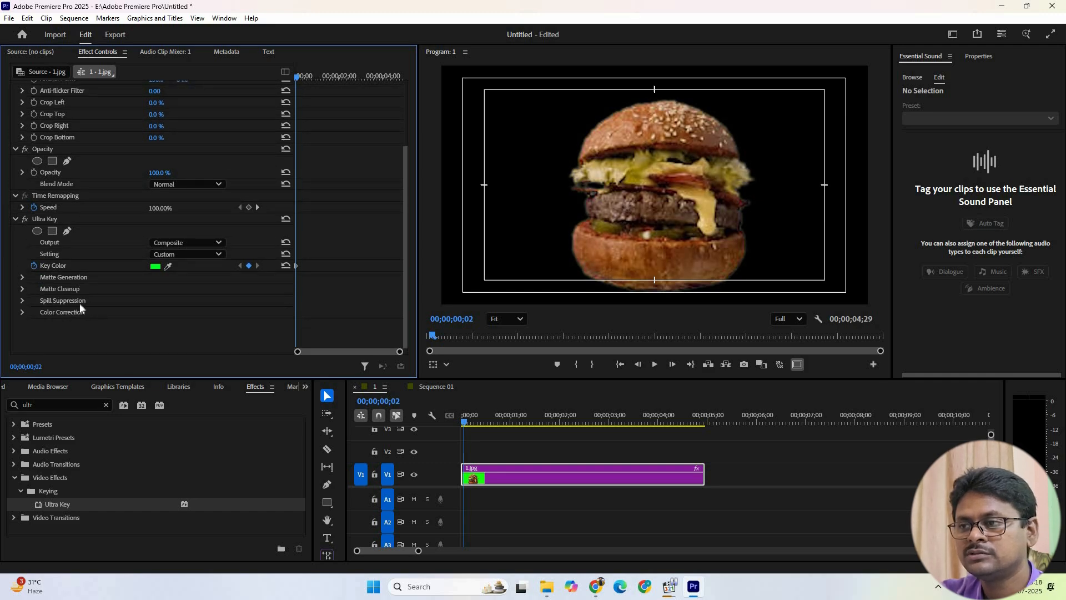
Set Ultra Key Color Correction to Saturation 108, Hue 3 and Luminance 111
click(22, 312)
scroll(111, 319, down, 1)
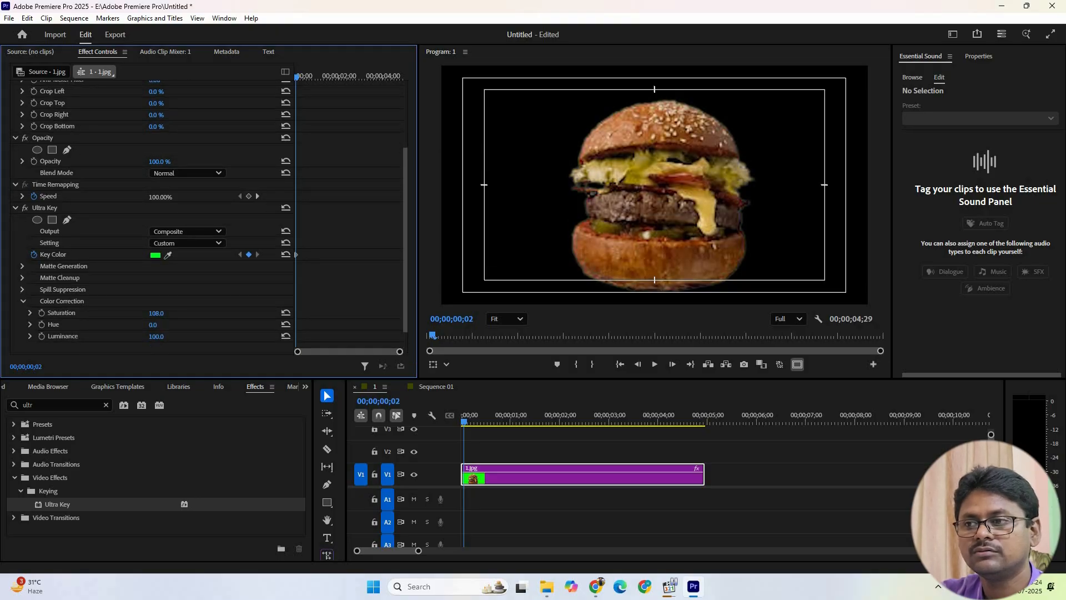
drag(153, 324, 154, 324)
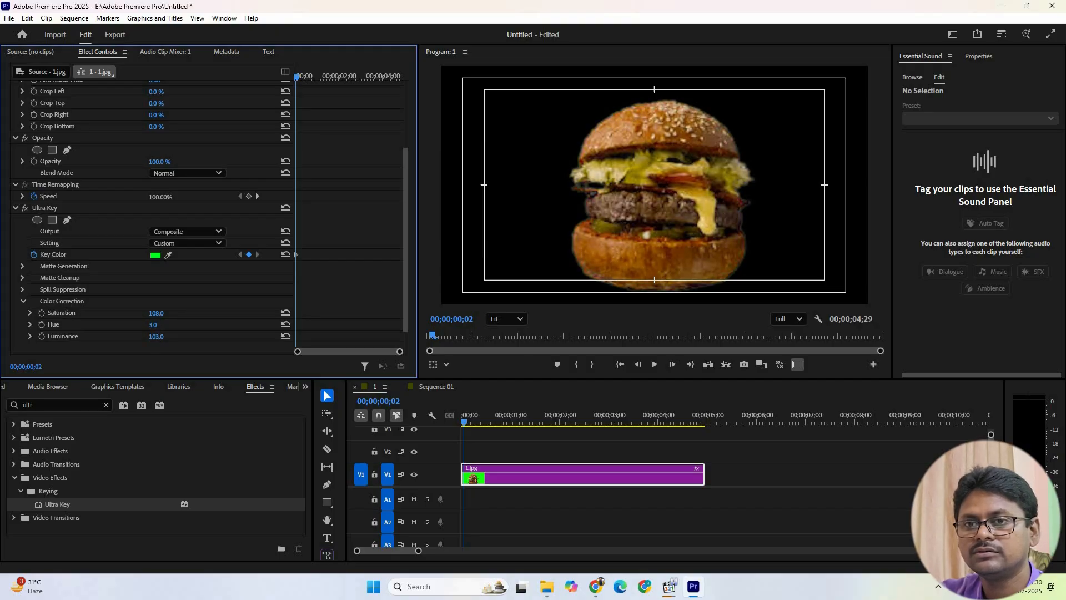
drag(154, 336, 164, 338)
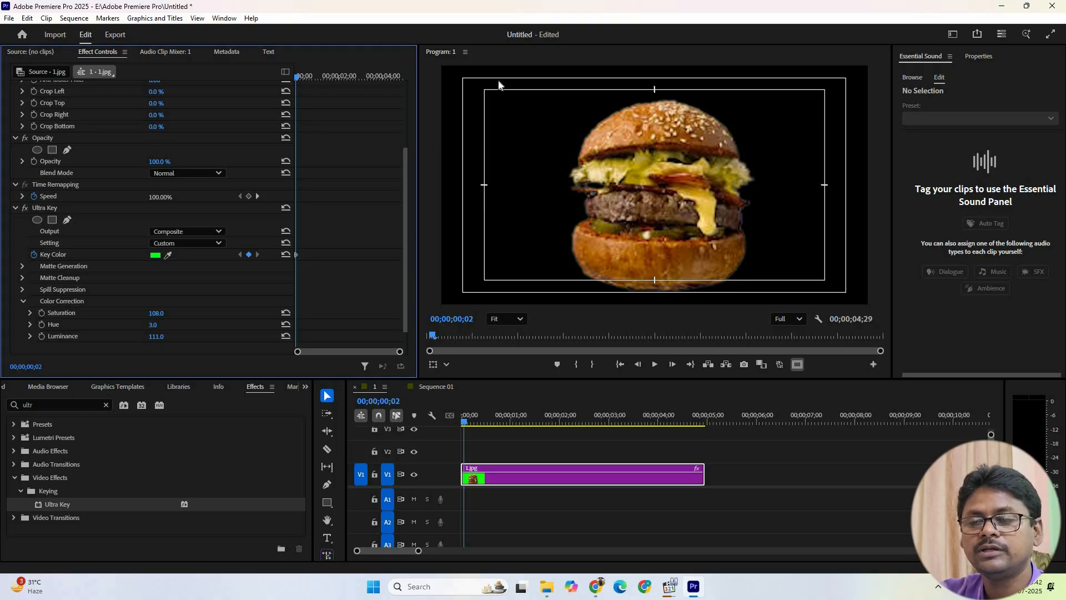
Move the 1.jpg clip up to V2 and place atmosphere.jpg beneath it on V1 at the sequence start
click(464, 425)
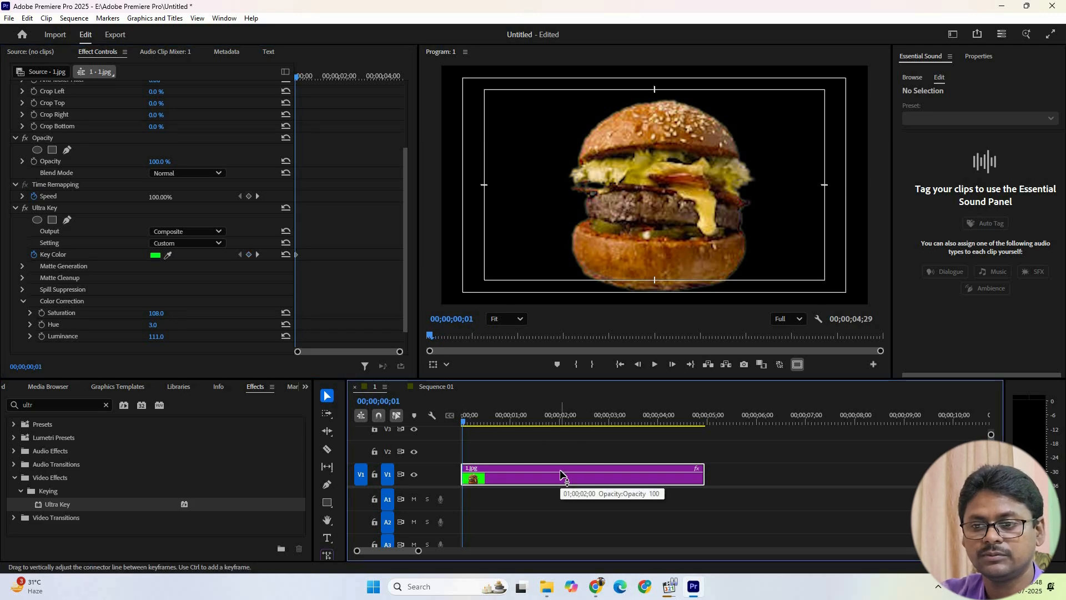
drag(561, 471, 560, 420)
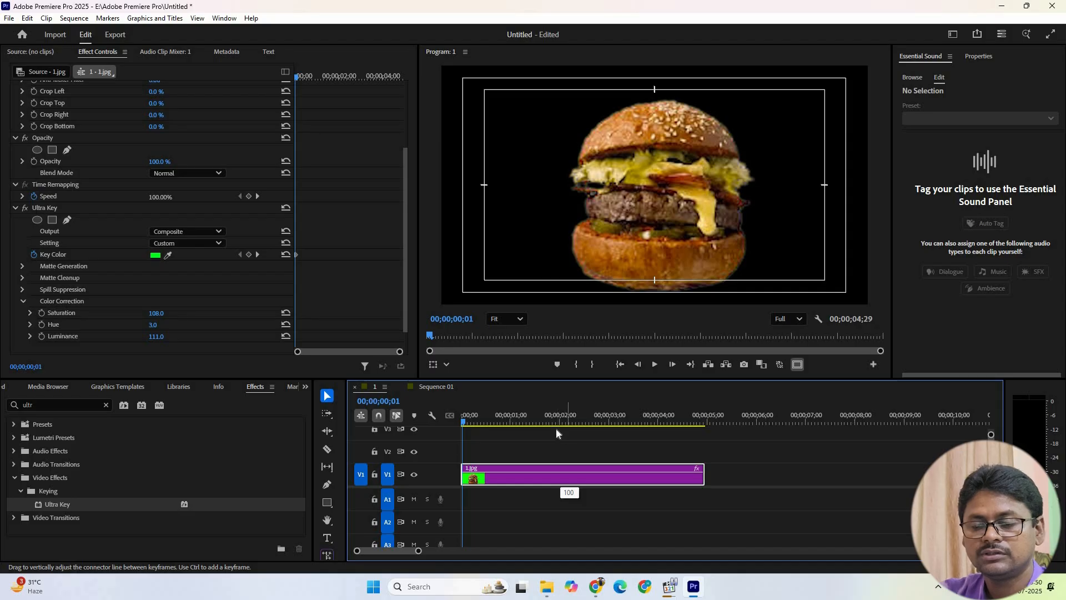
drag(548, 470, 561, 451)
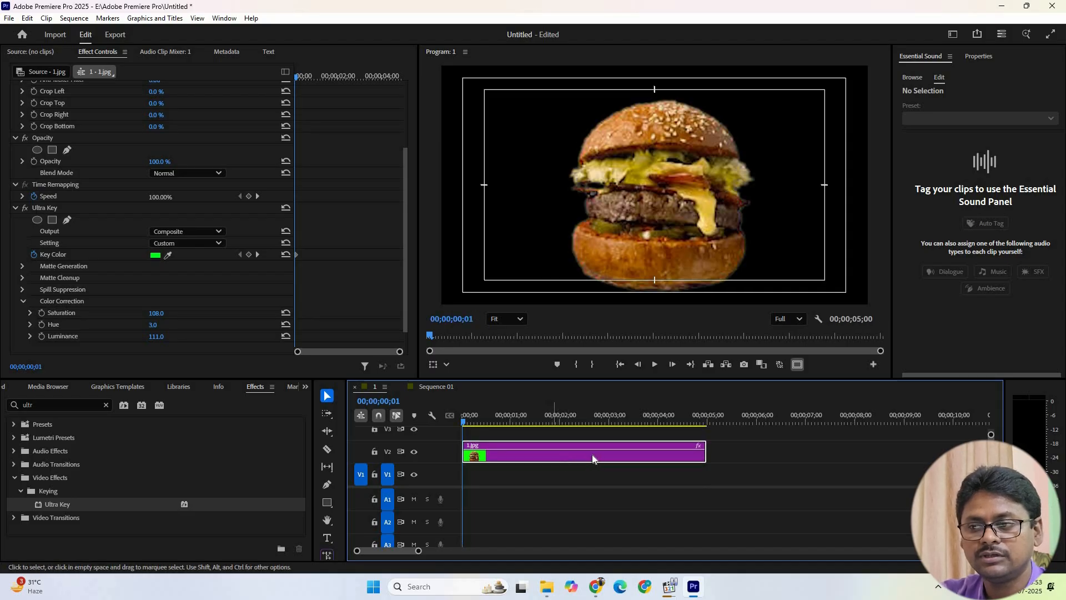
click(3, 388)
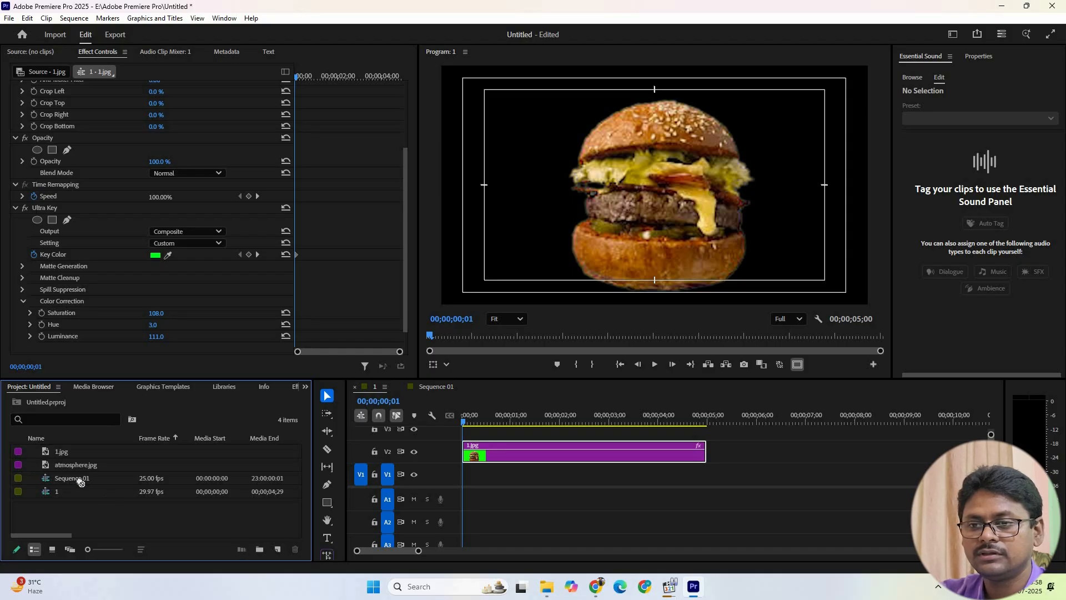
drag(77, 465, 462, 485)
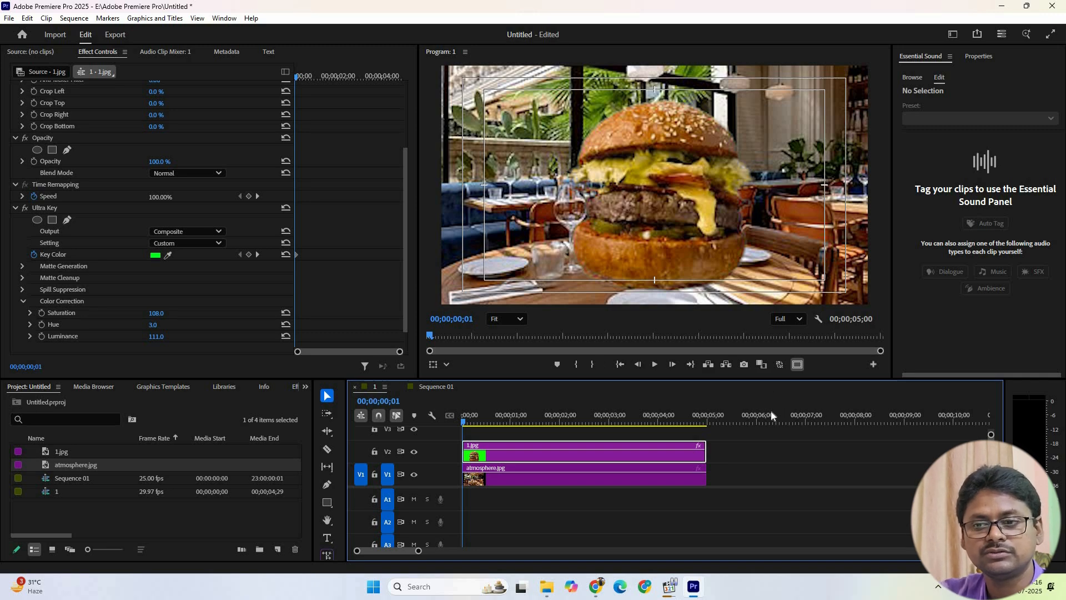
Search the effects for "gaus" and apply Gaussian Blur to the atmosphere.jpg clip on V1
click(557, 480)
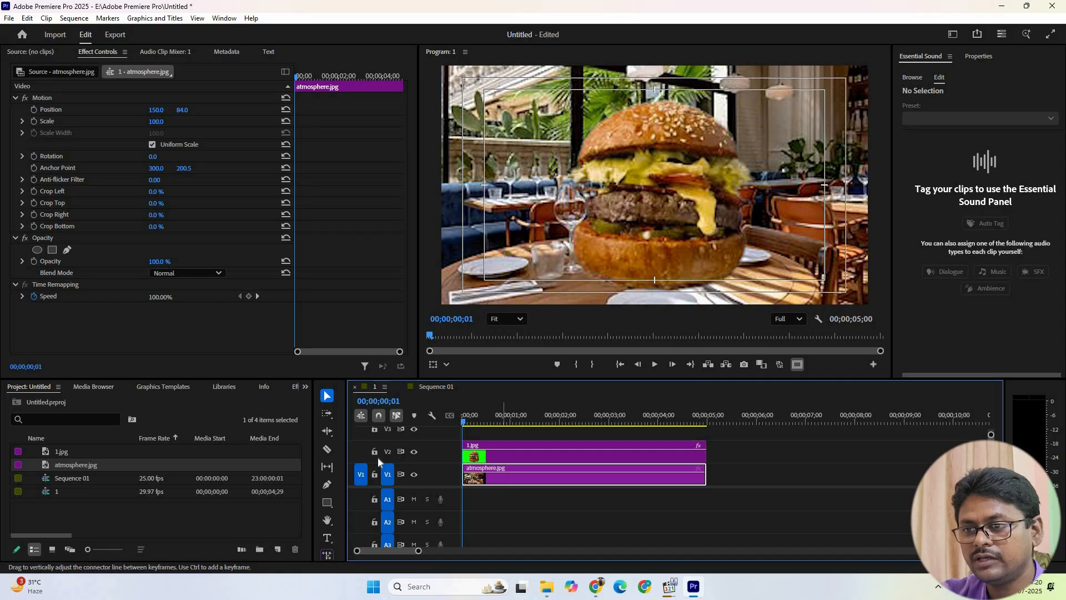
click(296, 386)
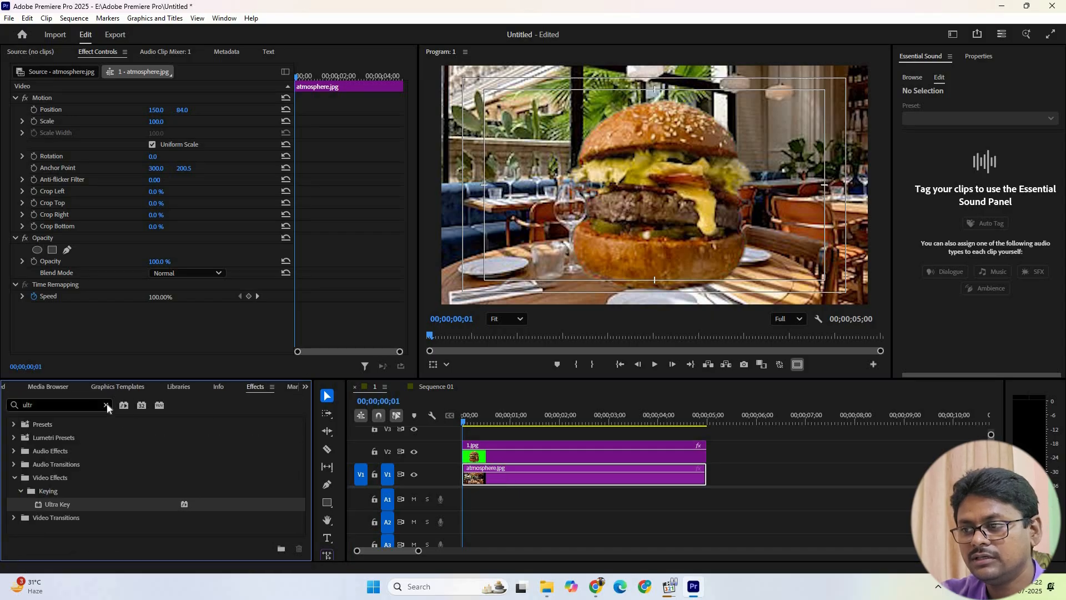
click(105, 404)
click(67, 405)
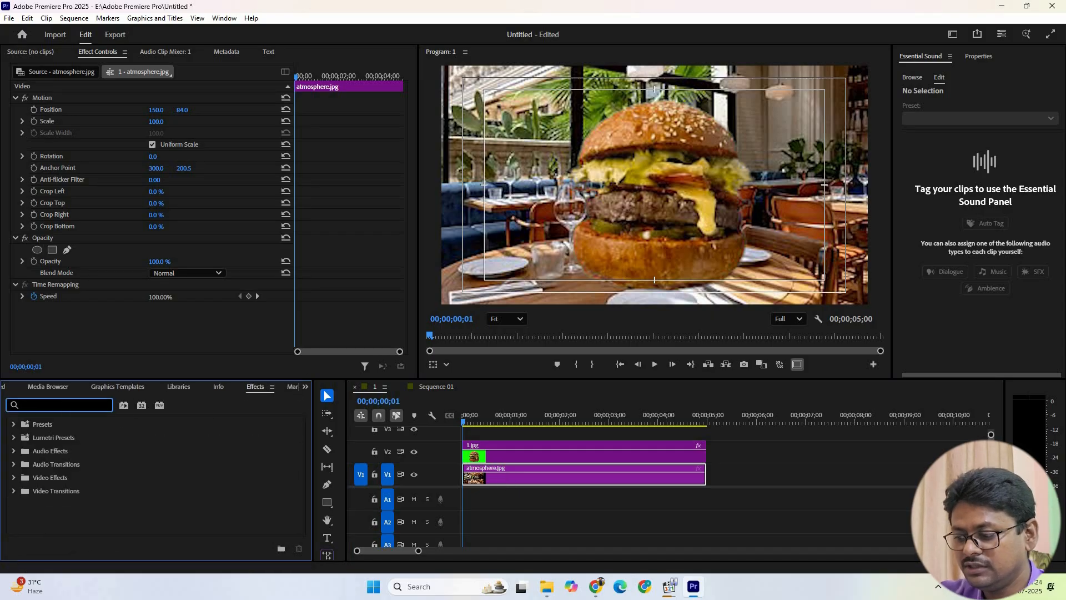
text(gaus)
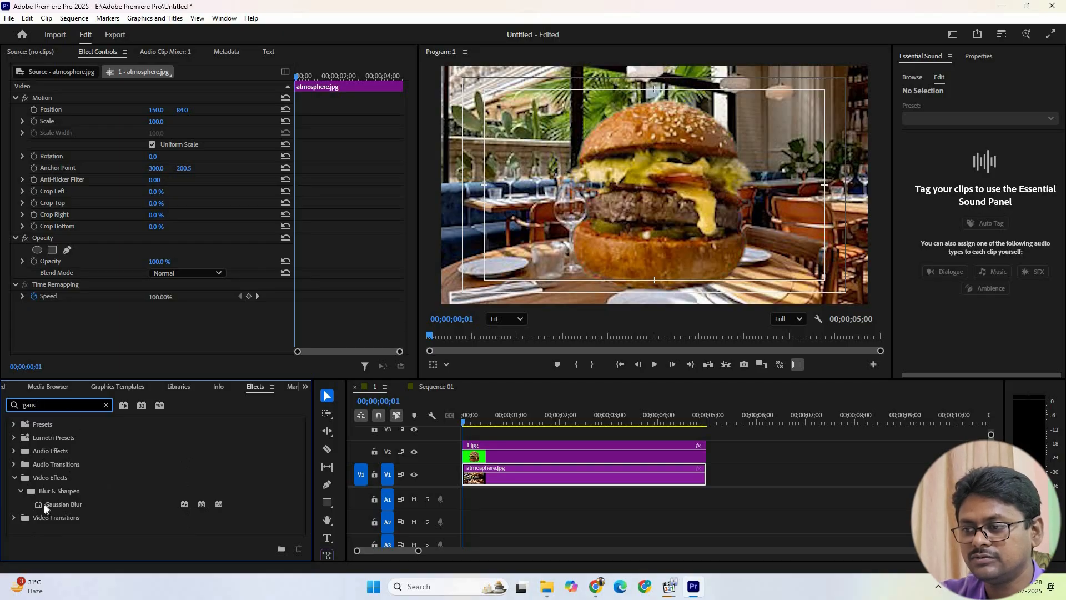
drag(45, 505, 516, 481)
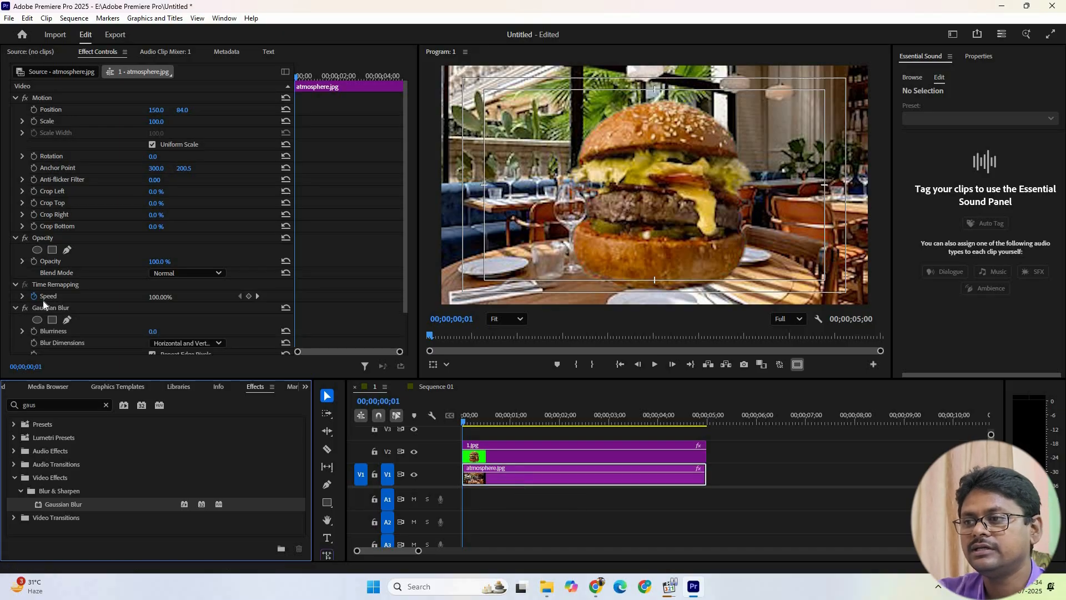
Set the Gaussian Blur Blurriness of the atmosphere.jpg clip to 5.0
scroll(59, 313, down, 1)
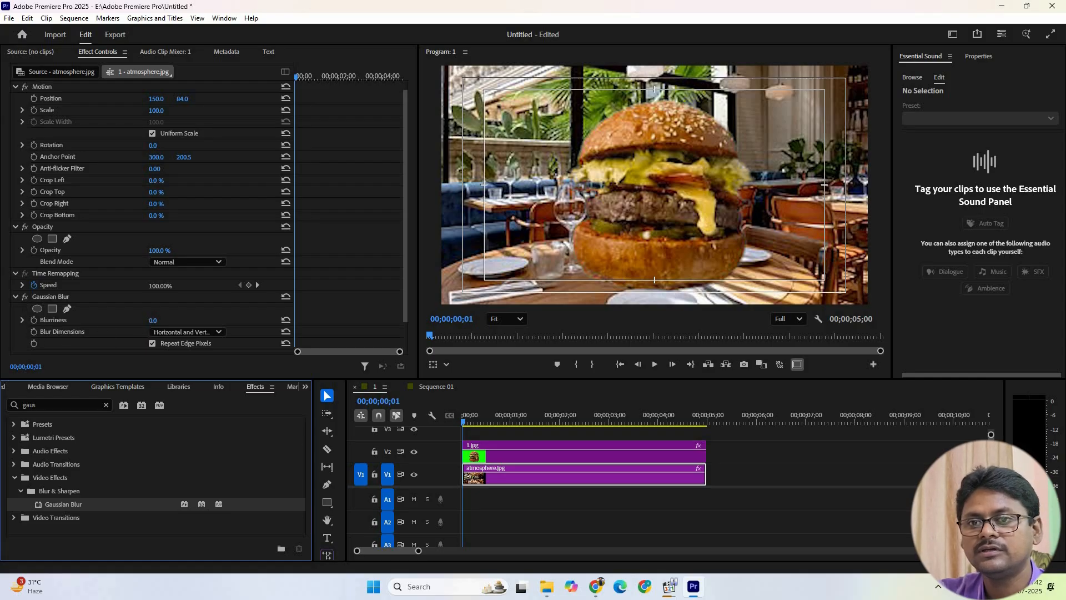
click(152, 320)
drag(152, 321, 156, 321)
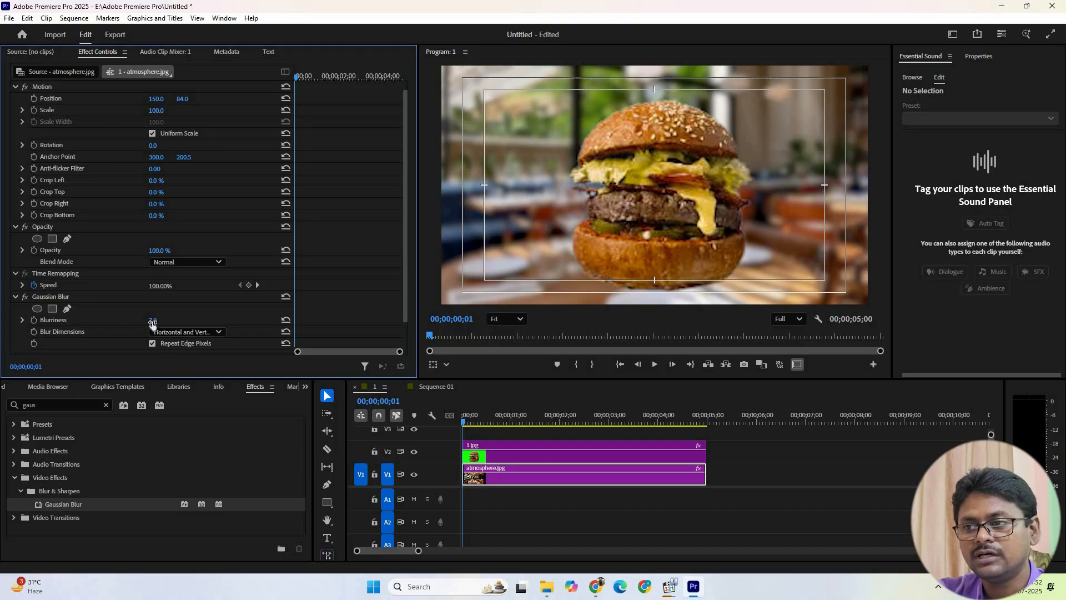
drag(153, 320, 143, 321)
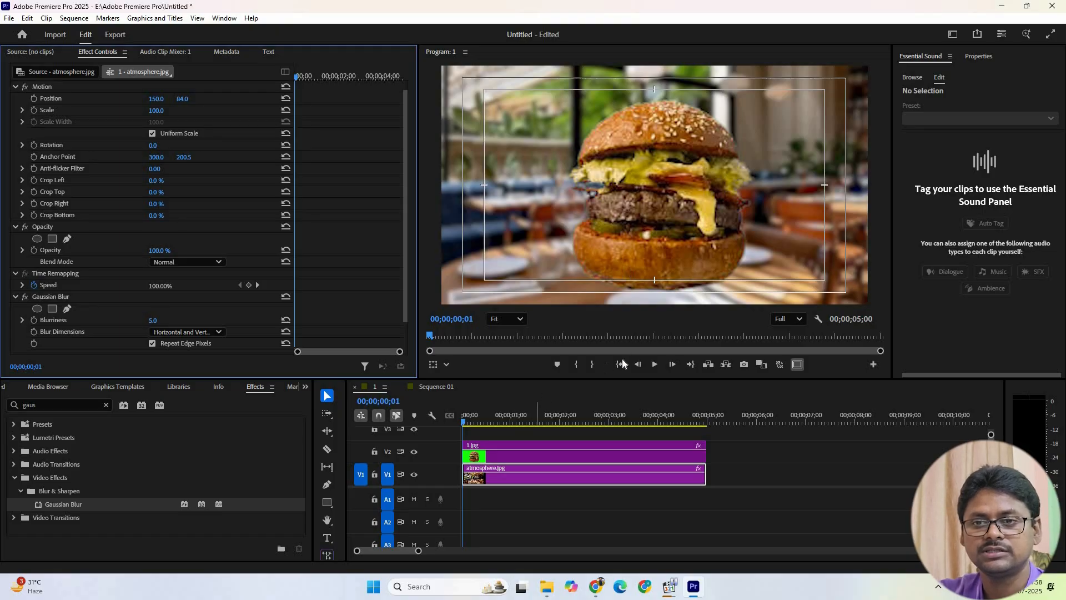
Play back the sequence to review the keyed burger over the blurred background
click(657, 367)
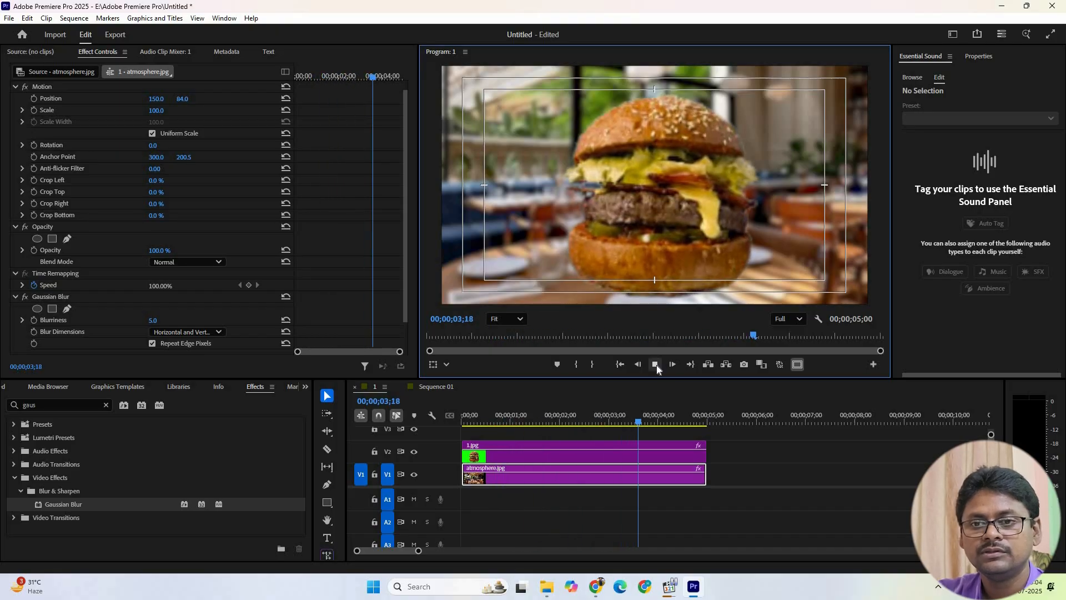
click(656, 365)
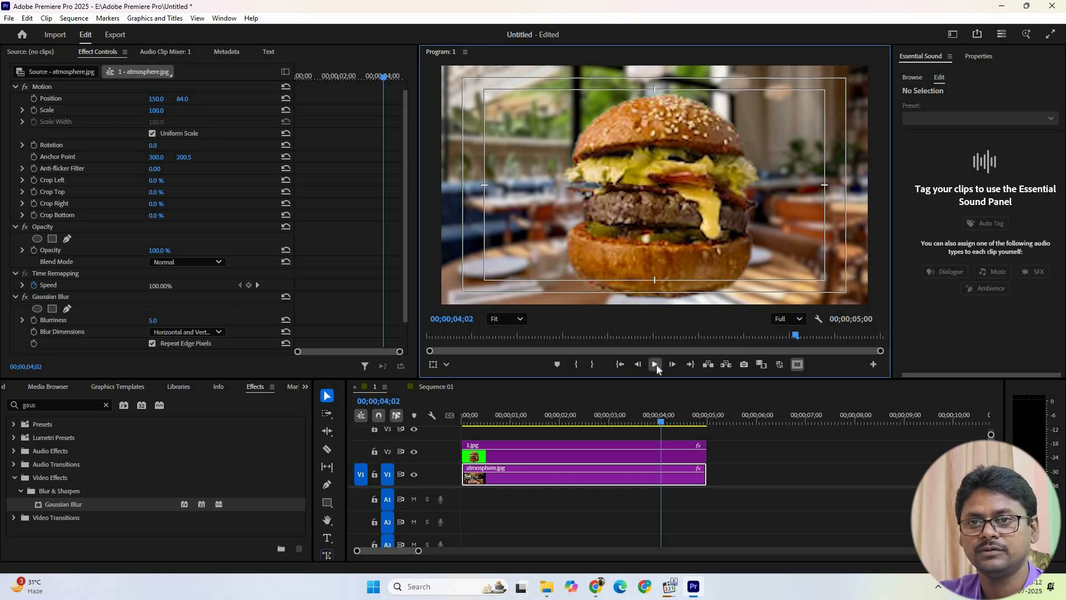
click(656, 364)
click(656, 365)
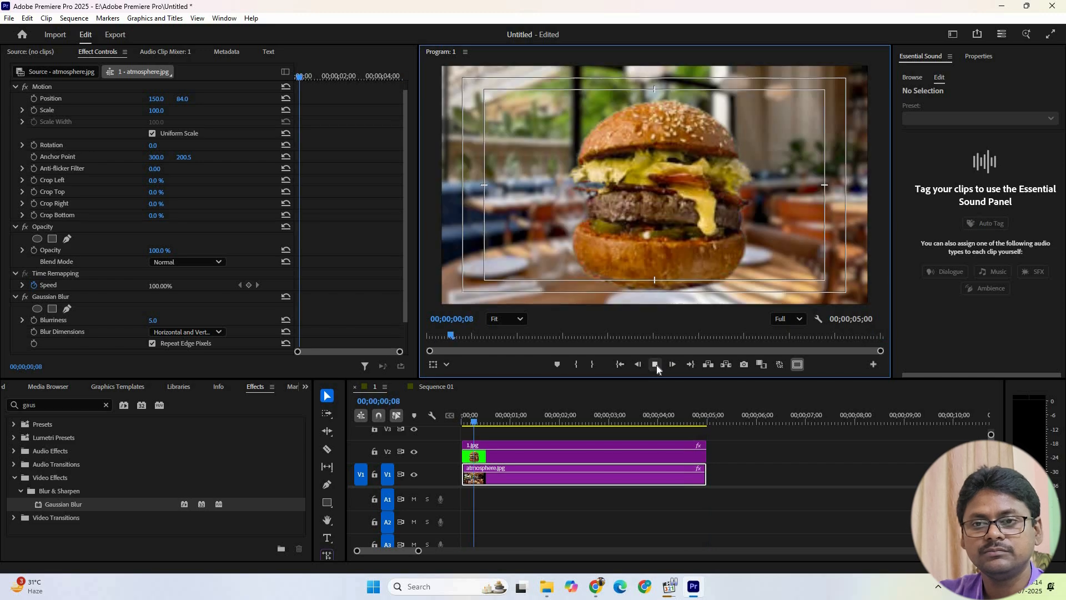
click(656, 365)
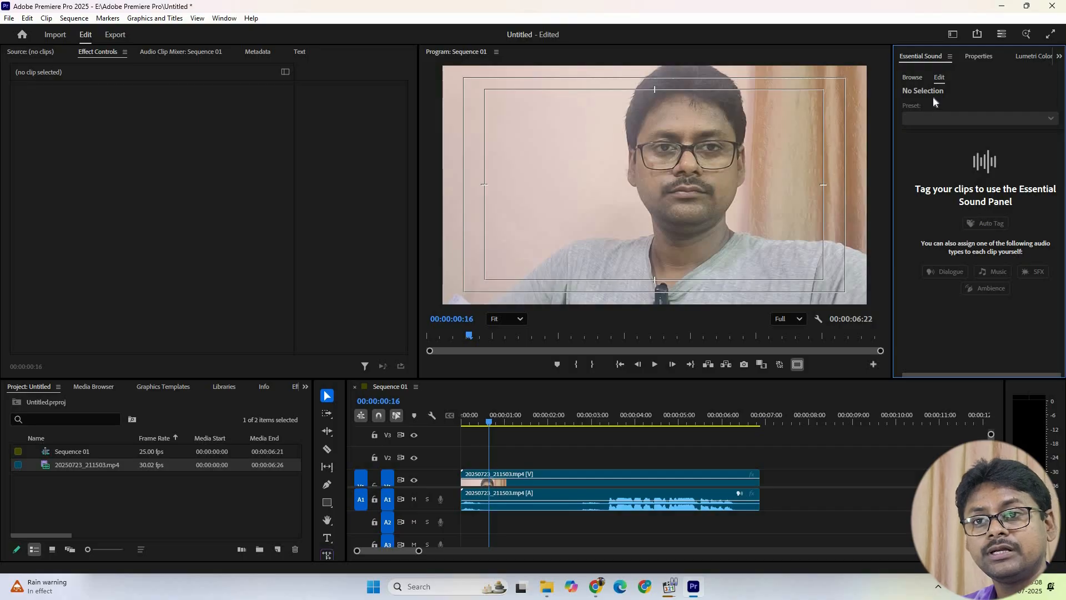
Open the Lumetri Color Basic Correction settings for the 20250723_211503.mp4 clip in Sequence 01 and run Auto correction
click(544, 501)
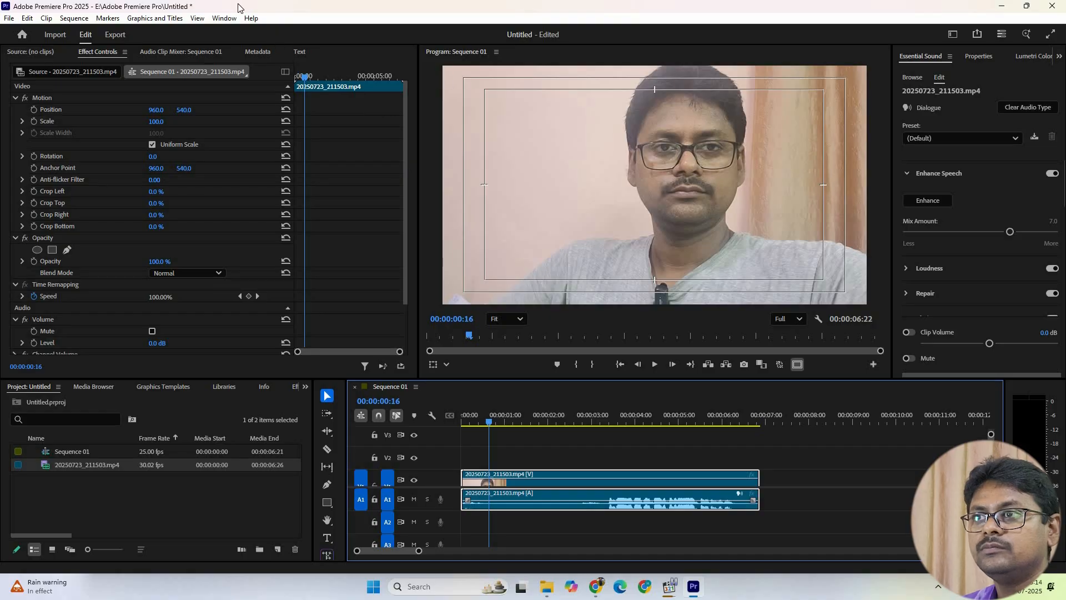
click(223, 18)
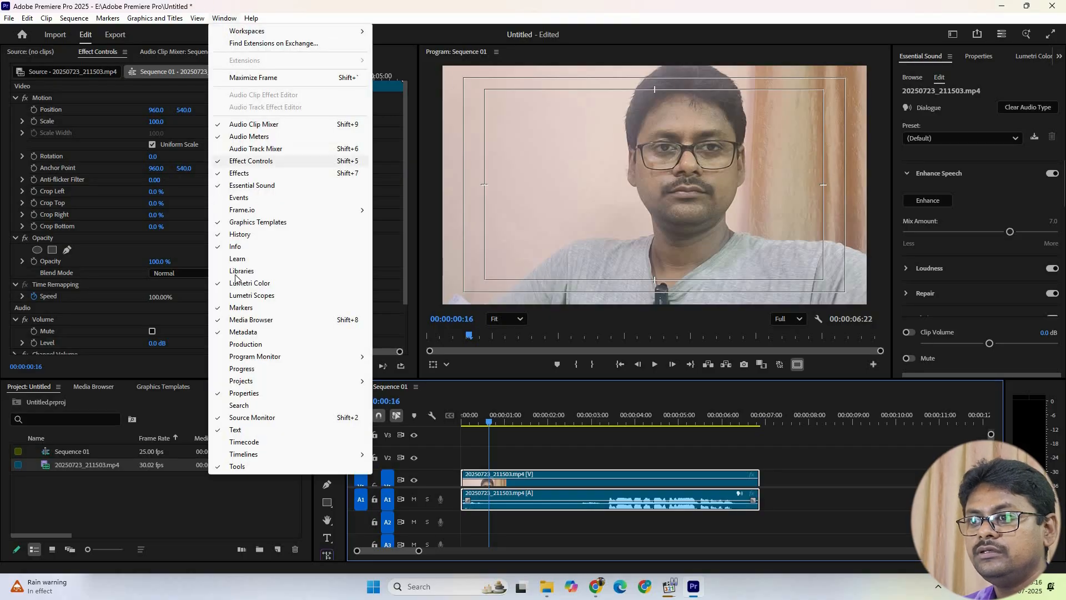
click(219, 284)
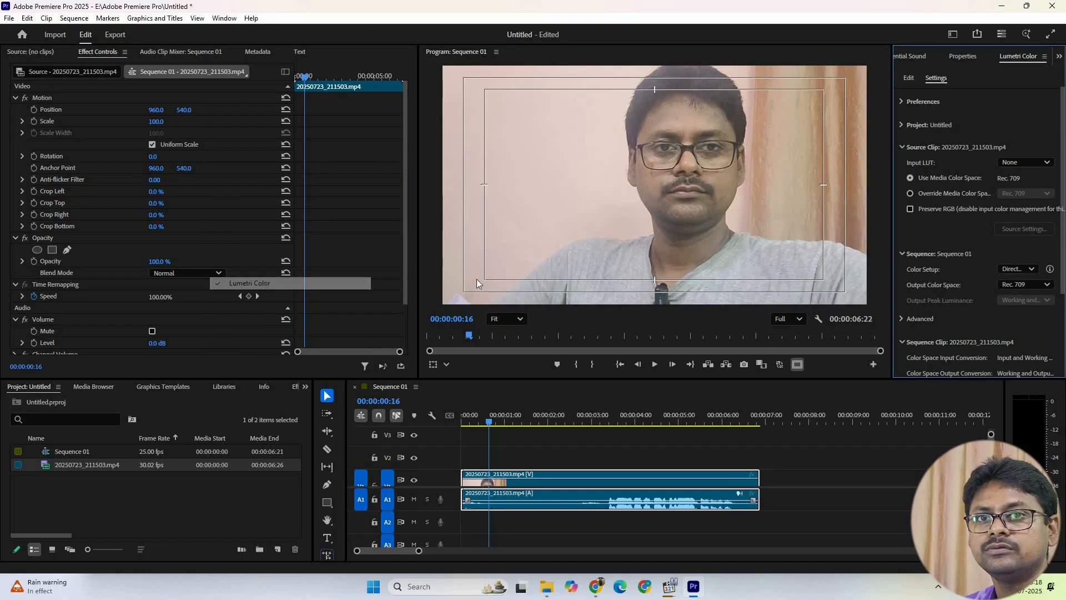
click(908, 79)
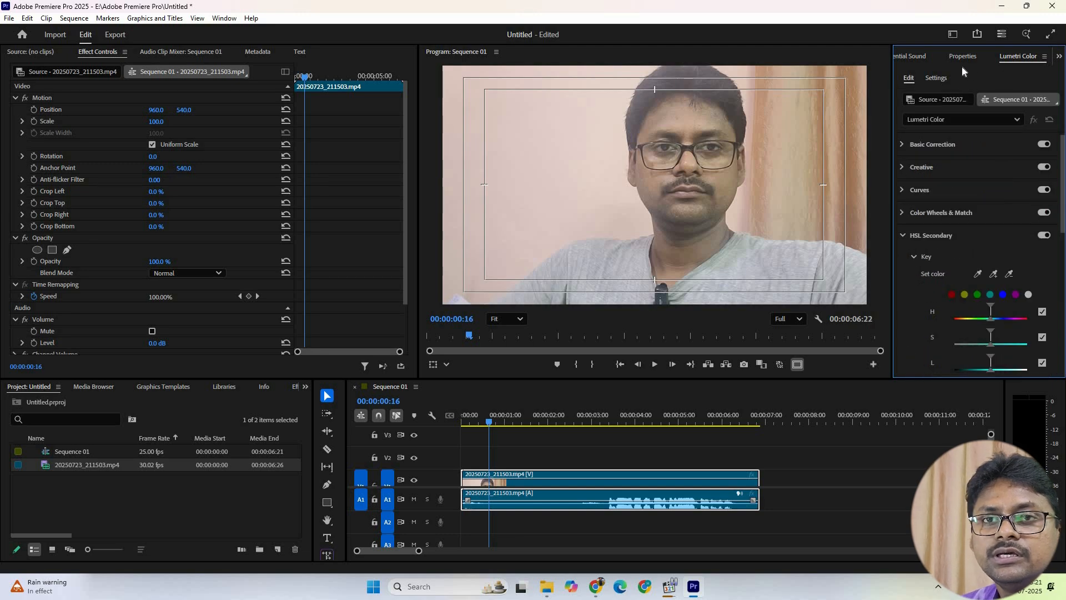
click(1004, 119)
click(960, 96)
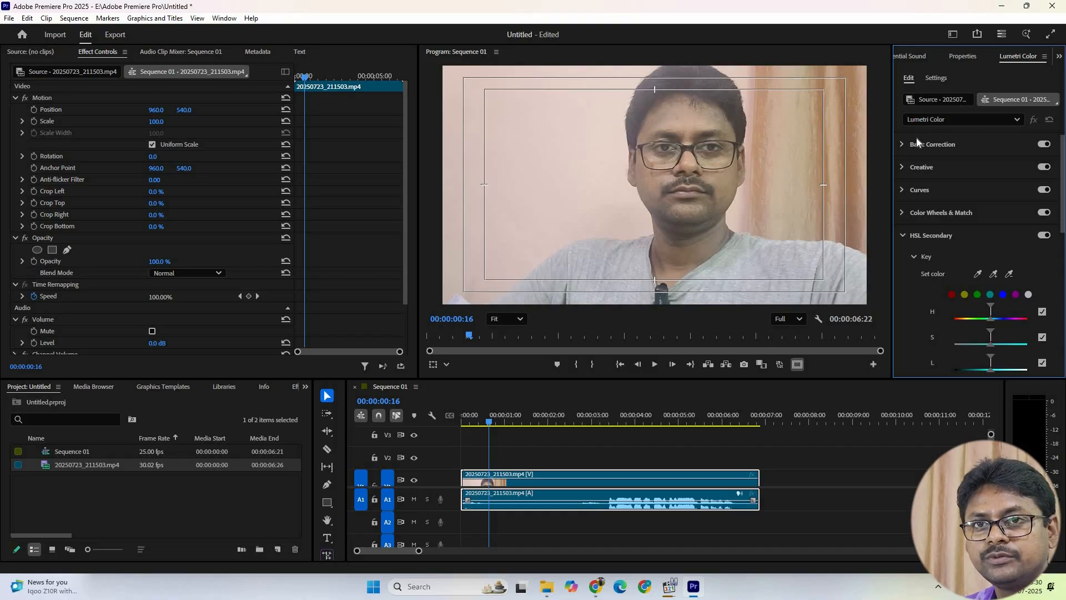
click(903, 145)
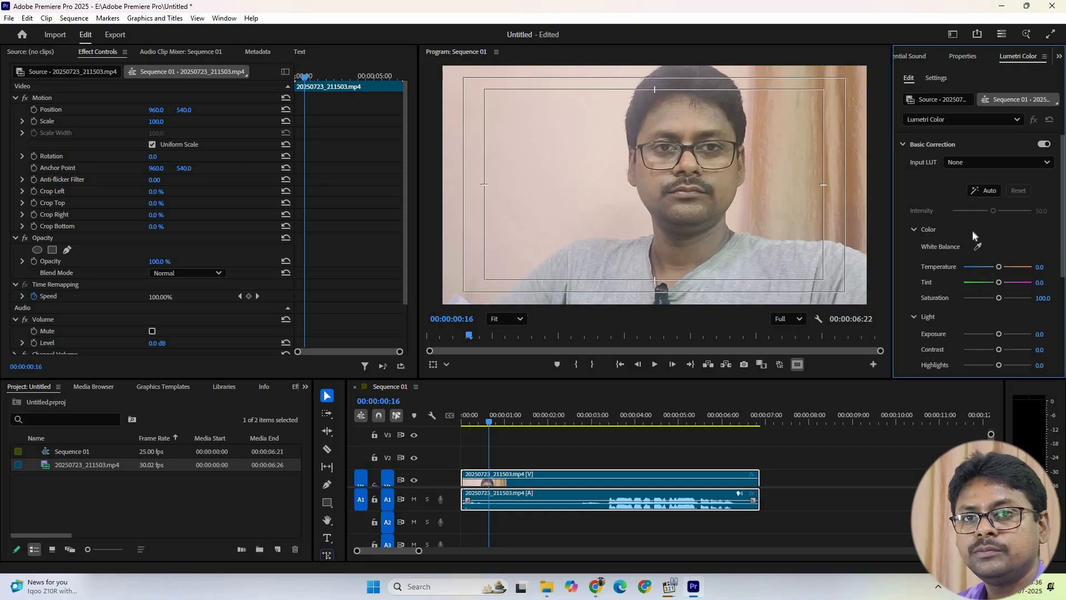
click(988, 192)
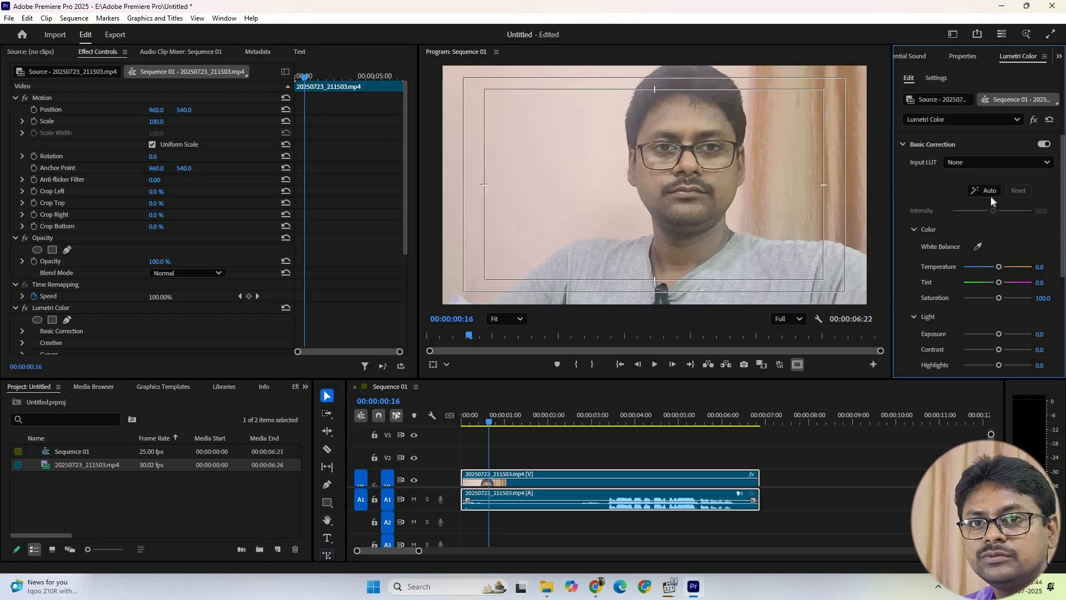
click(975, 159)
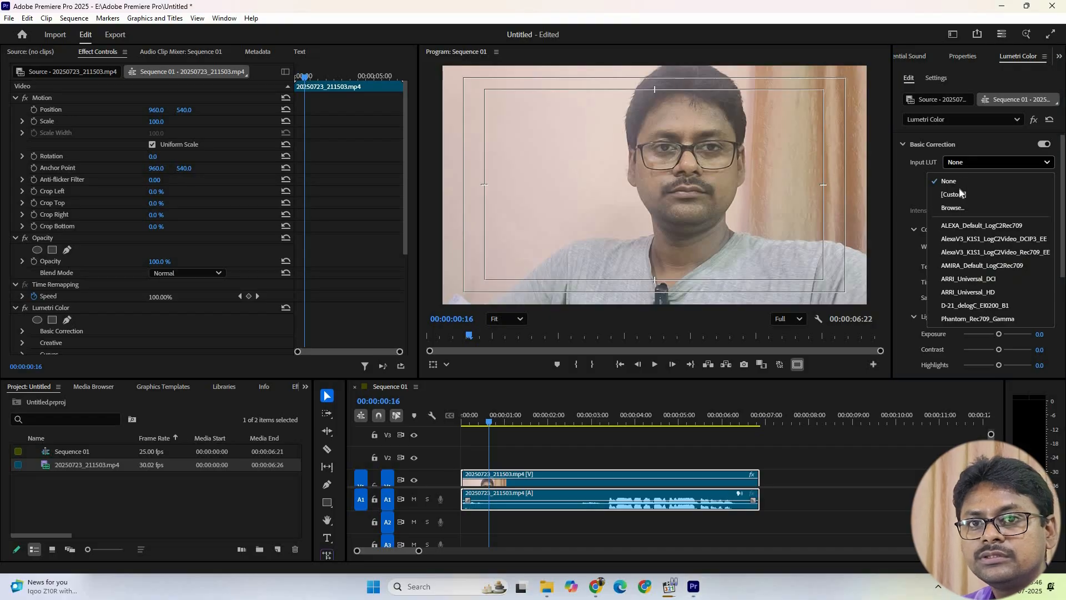
click(964, 185)
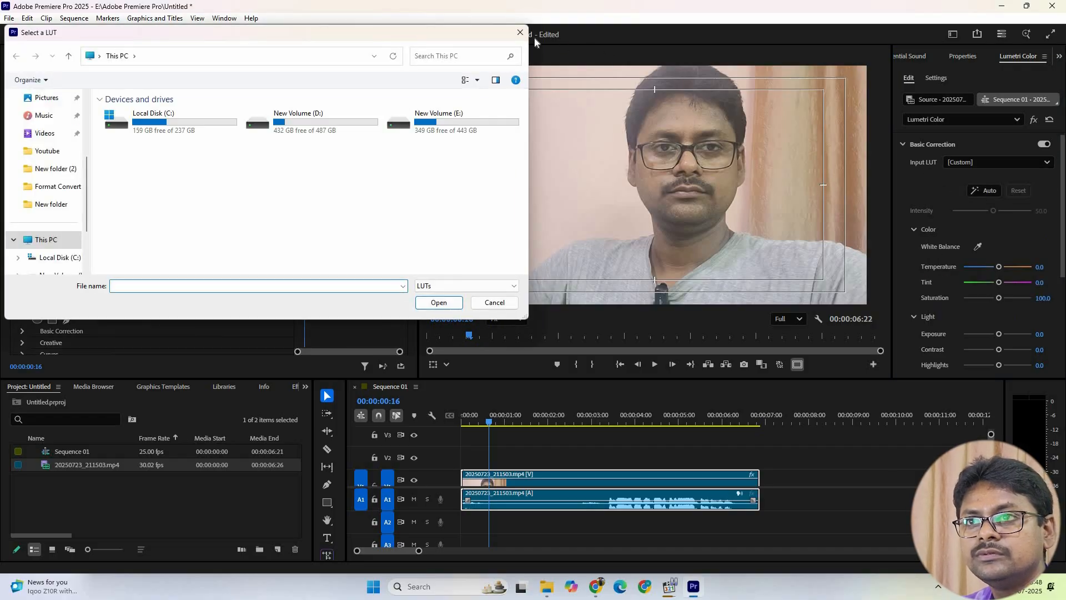
click(520, 32)
Set the Basic Correction Input LUT to ARRI_Universal_DCI
click(986, 158)
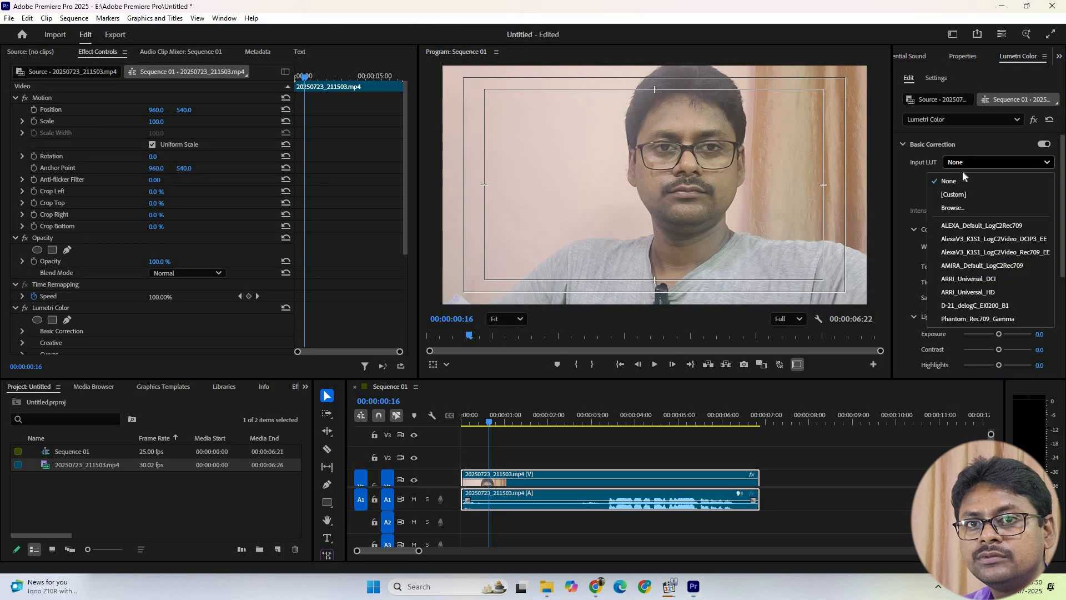
click(965, 281)
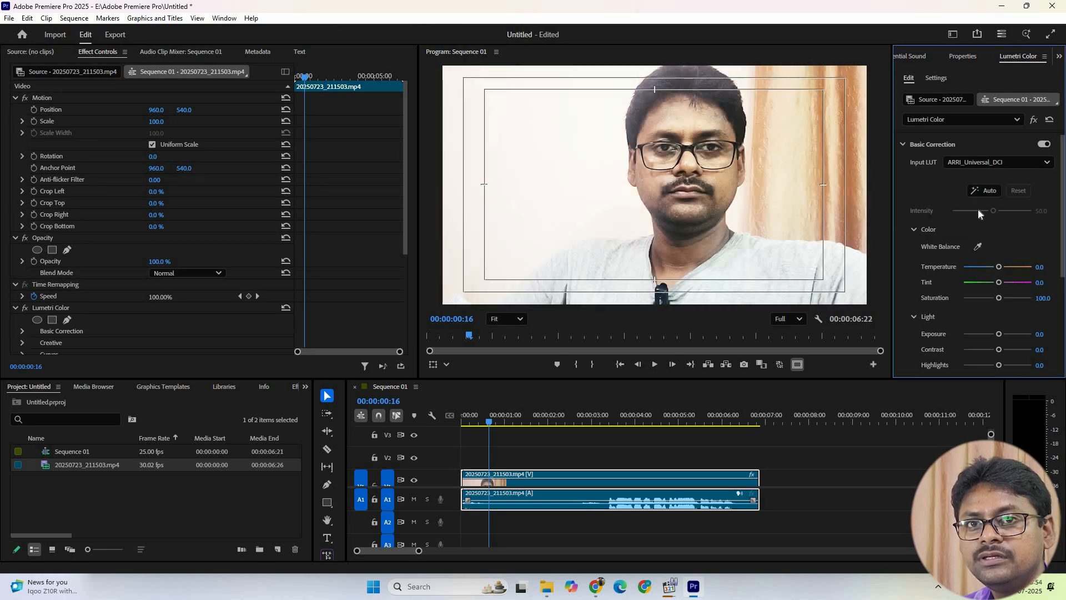
click(981, 162)
click(981, 282)
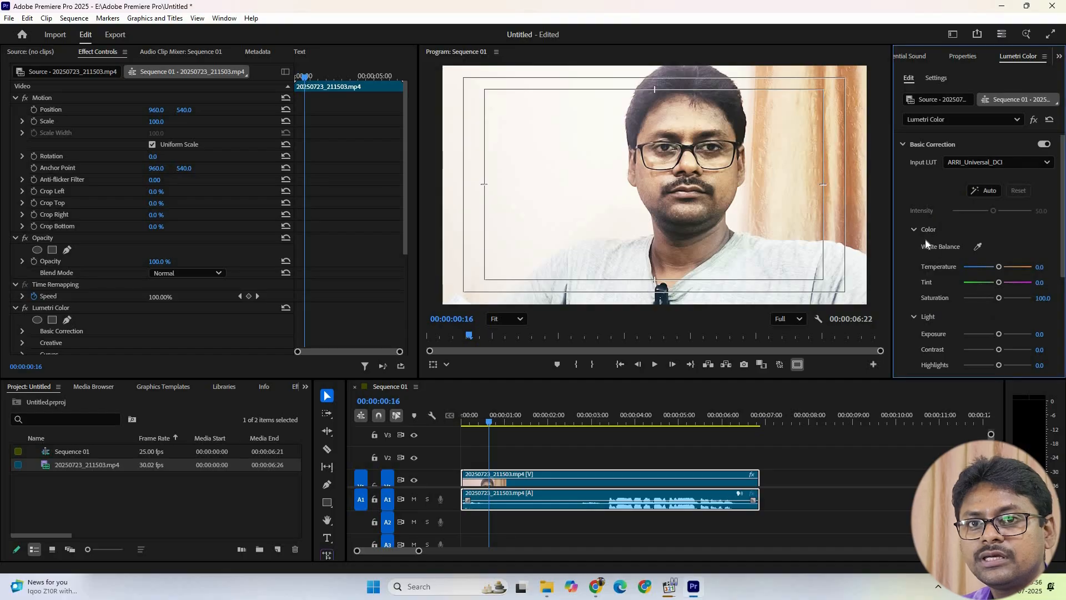
Try Auto correction with Intensity 33.3 on the clip, and reset it
click(989, 192)
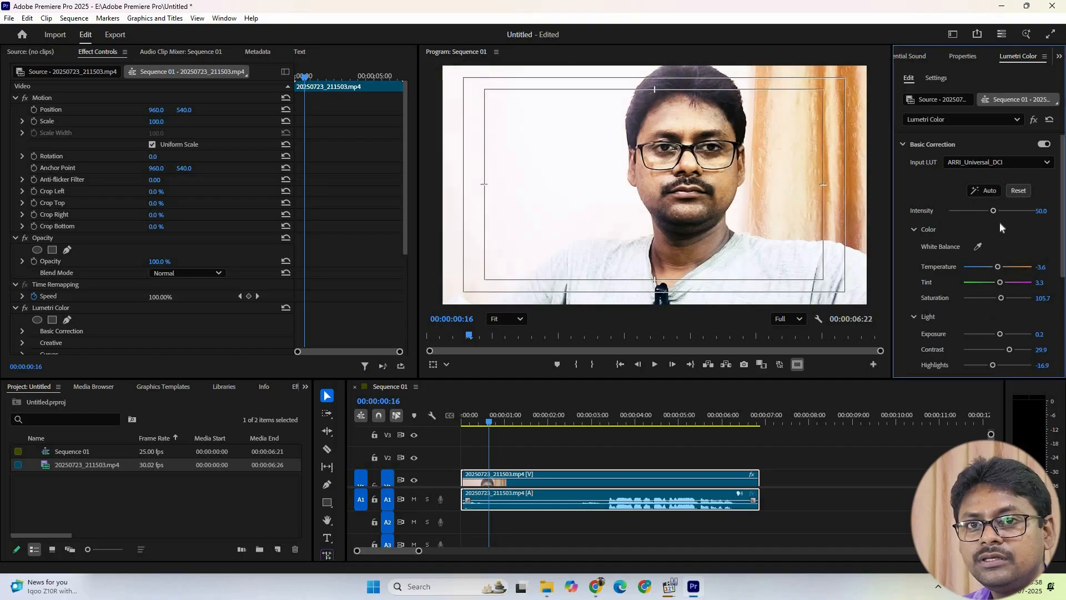
mouse_move(993, 210)
mouse_down()
mouse_move(957, 212)
mouse_move(1034, 208)
mouse_move(977, 218)
mouse_up()
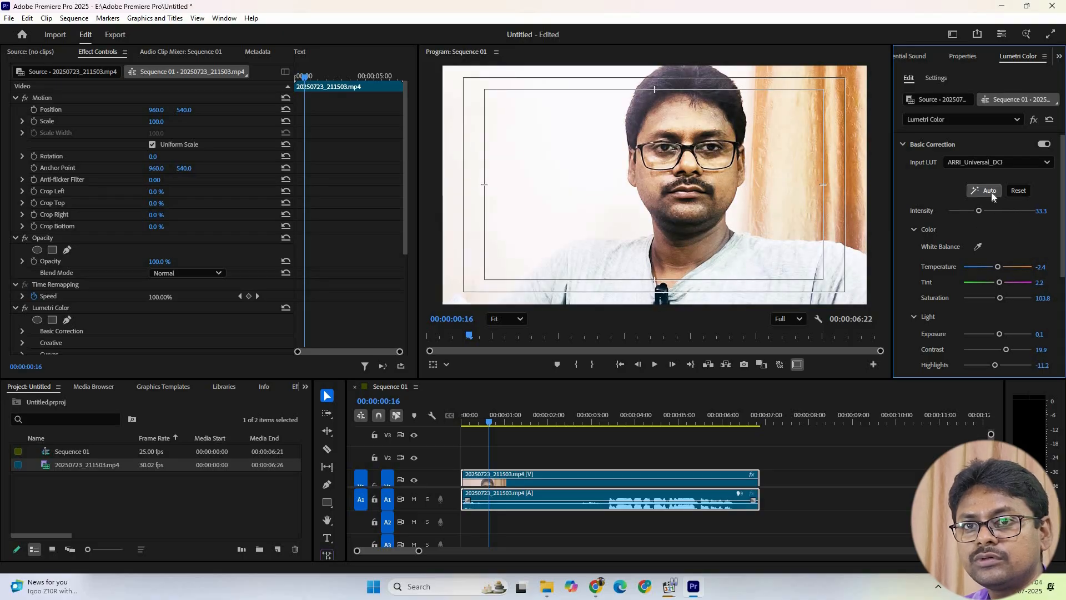
click(1017, 191)
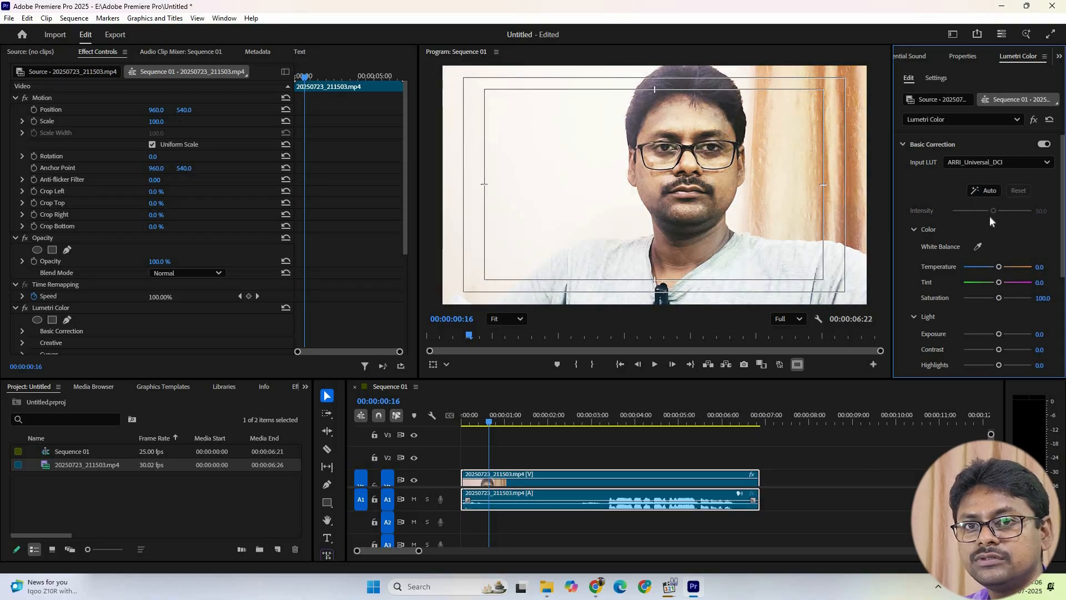
Set the Input LUT to None and sample the white balance from the light wall beside the man's head
click(998, 164)
click(975, 185)
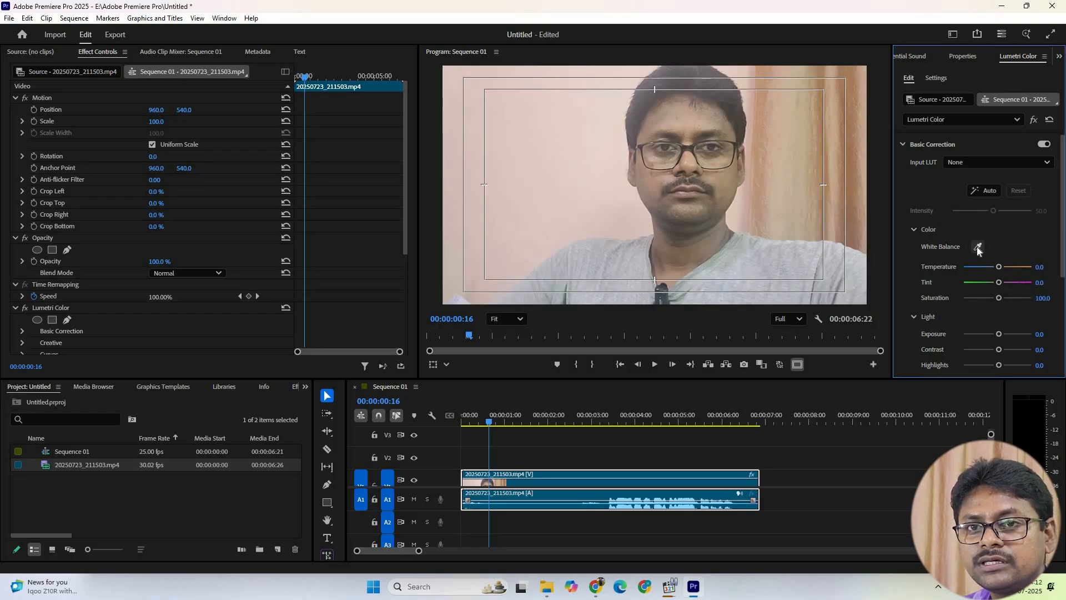
click(977, 246)
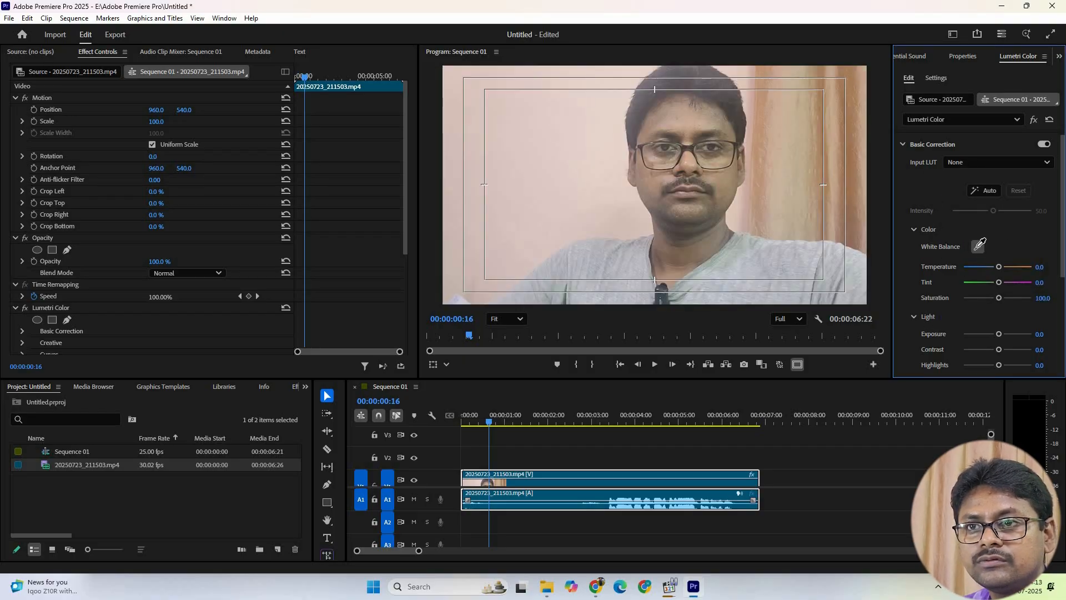
click(591, 134)
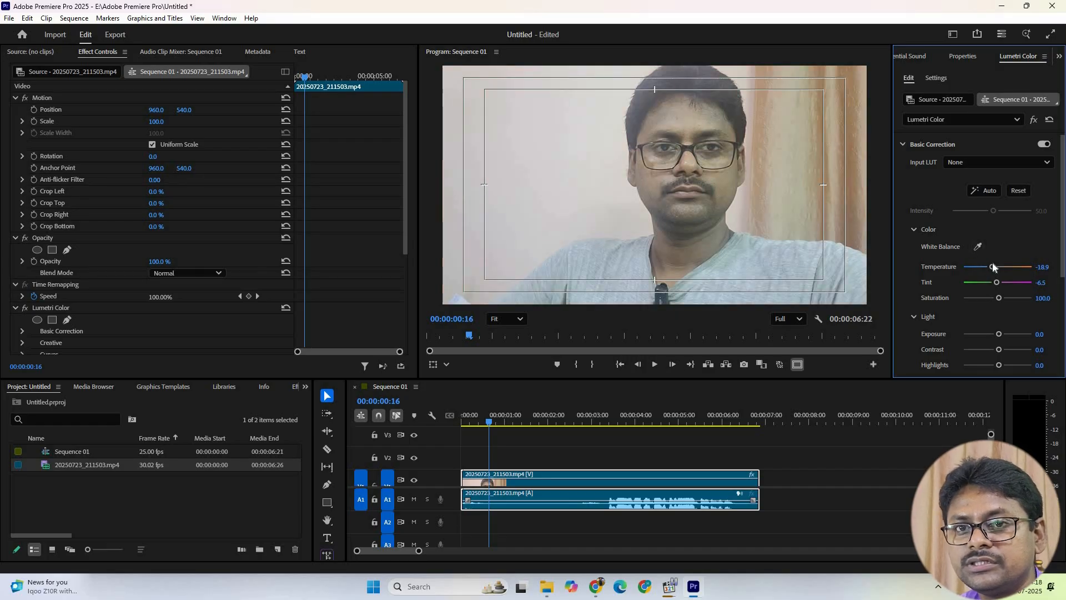
Set Temperature to 1.6, Tint to 19.4 and Saturation to 101.6, and compare the image with Basic Correction off and on
drag(984, 266, 997, 305)
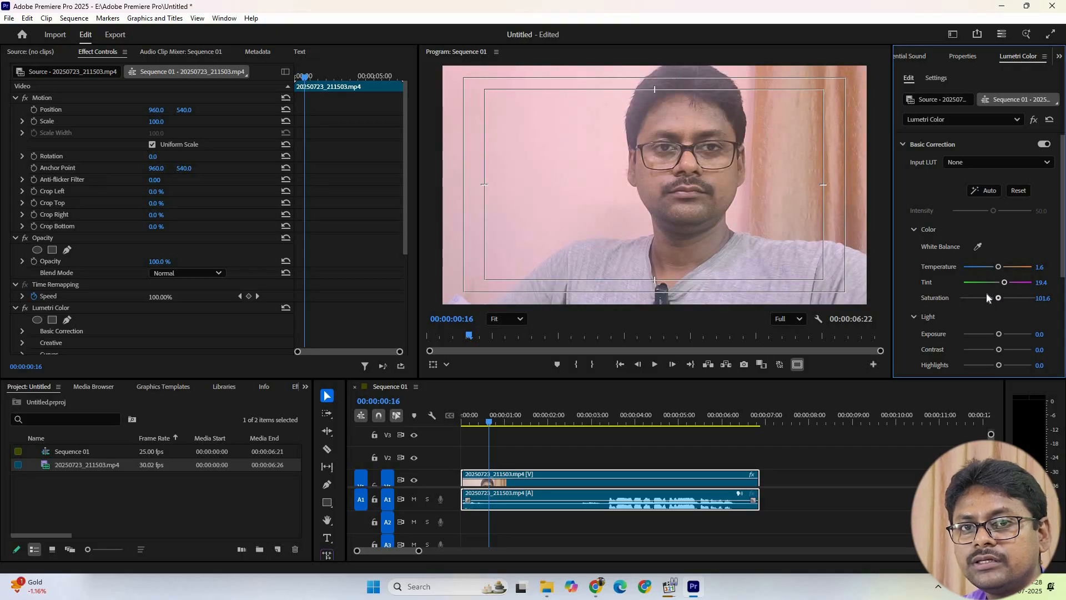
scroll(974, 191, down, 1)
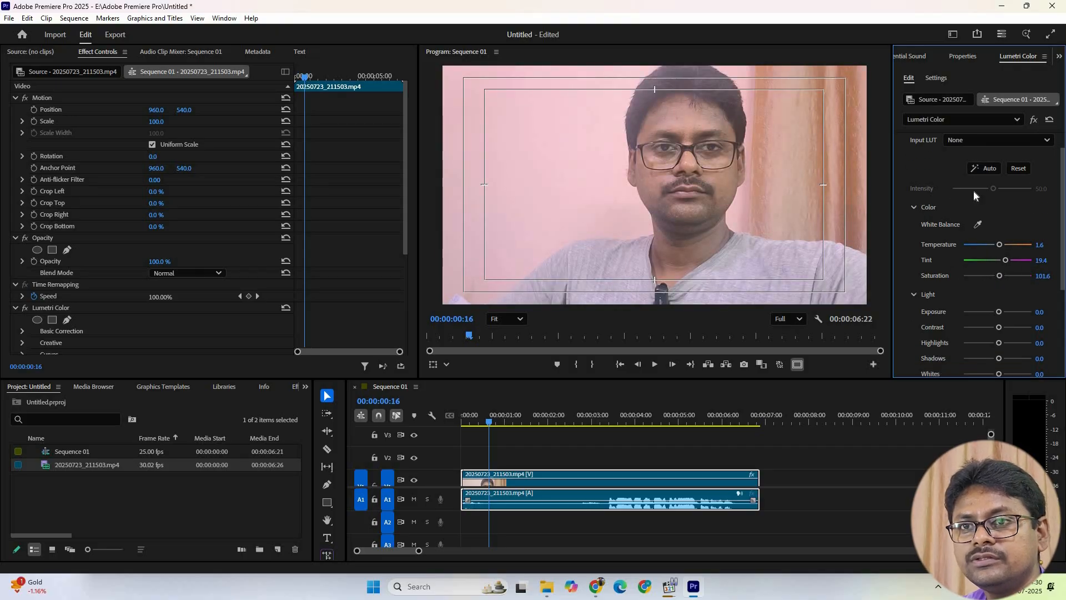
scroll(979, 236, up, 1)
click(1044, 145)
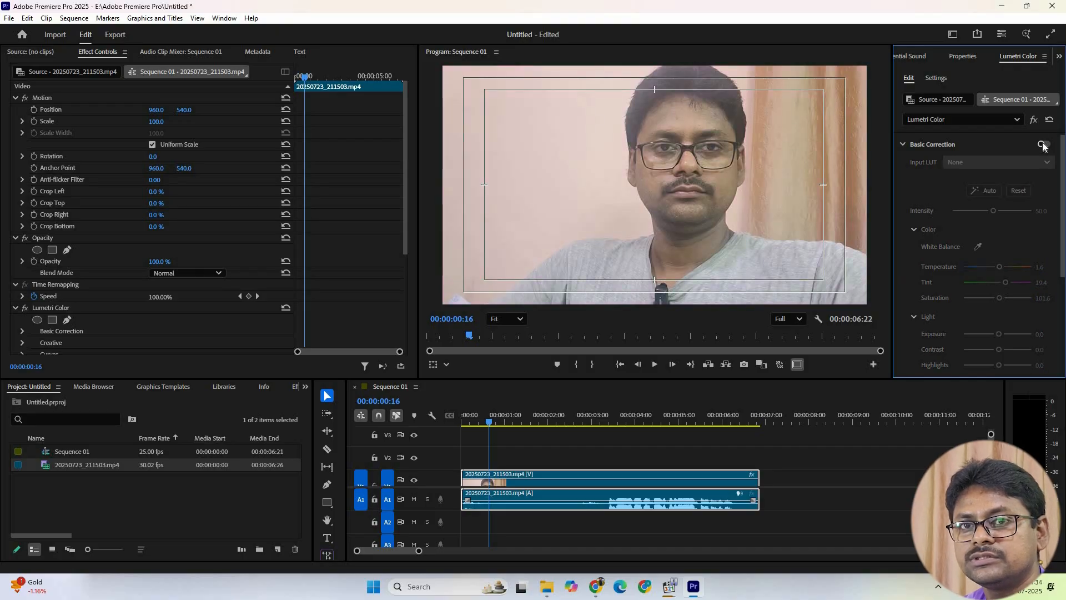
click(1044, 145)
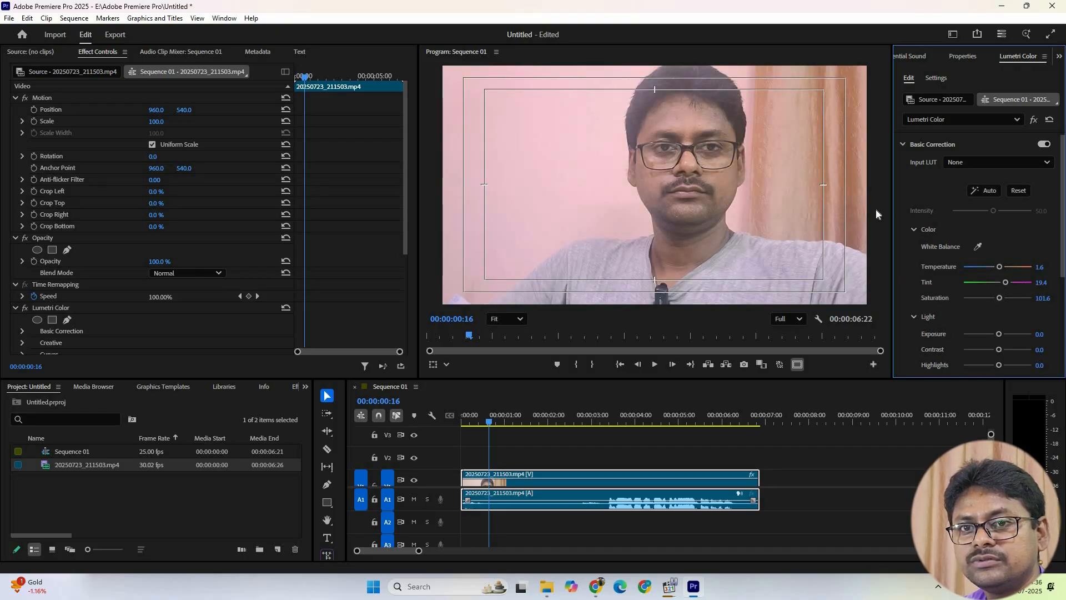
Set Exposure 0.2, Contrast 53.2, Highlights 24.2, Shadows -51.6, Whites -9.7 and Blacks -29.0, and compare with Basic Correction off and on
scroll(935, 244, down, 1)
scroll(951, 296, down, 2)
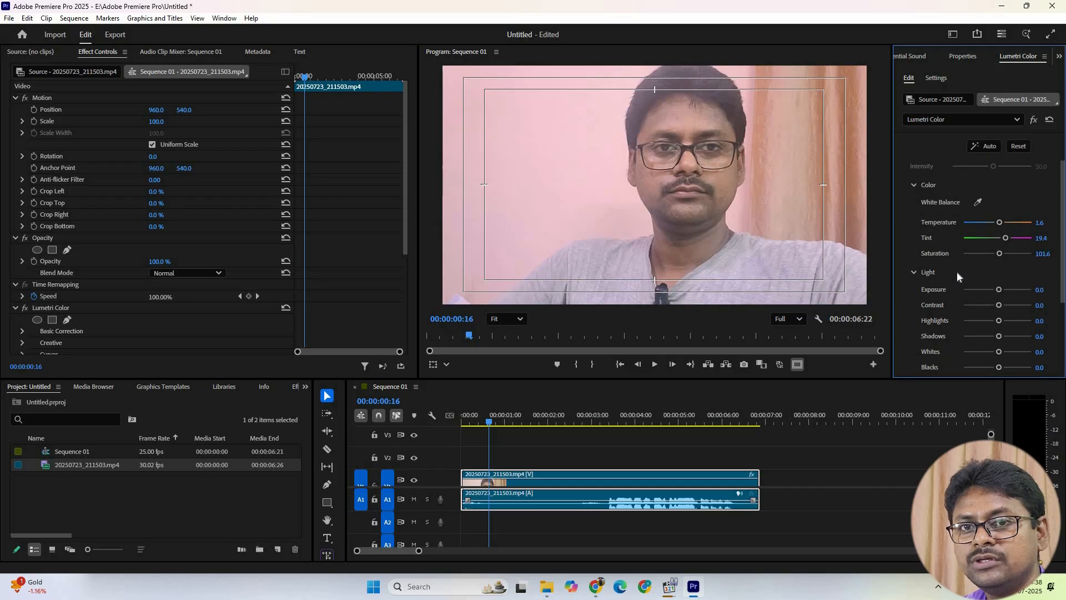
drag(989, 268, 1020, 288)
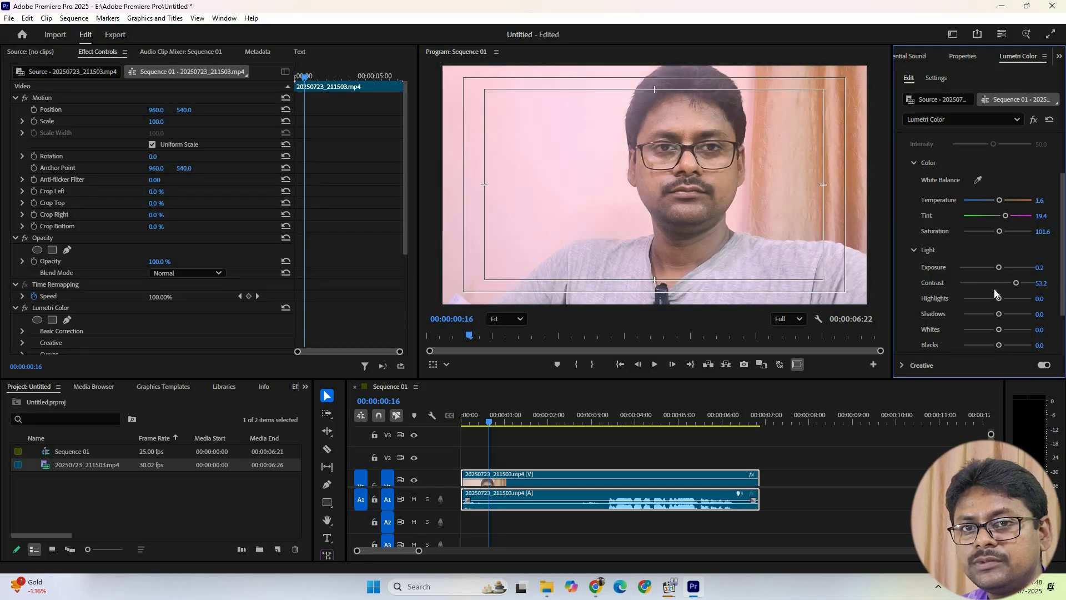
drag(997, 302, 987, 347)
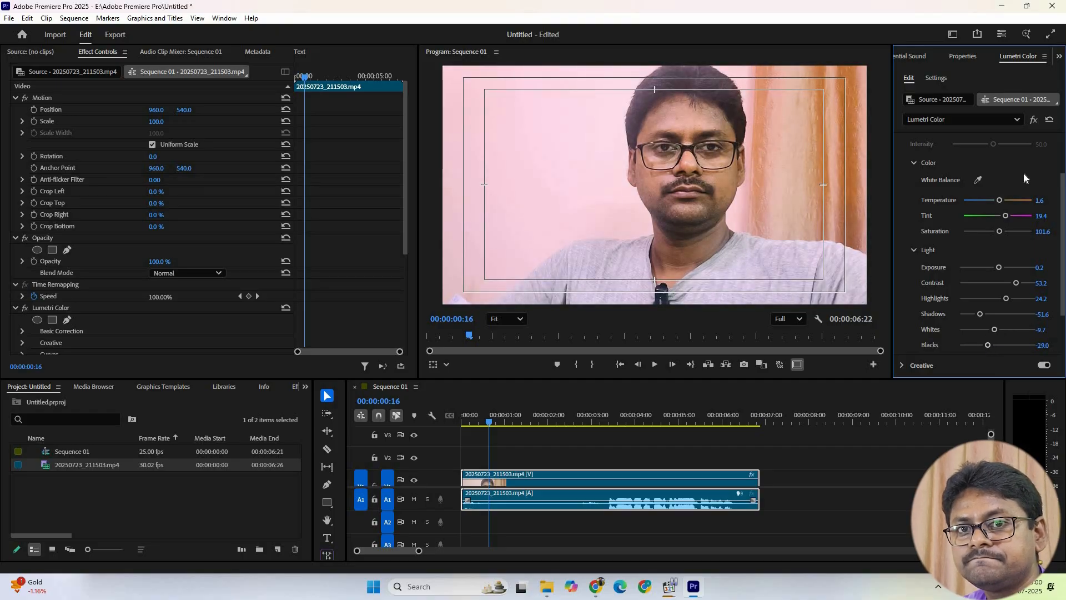
scroll(1024, 172, up, 2)
scroll(1027, 164, up, 2)
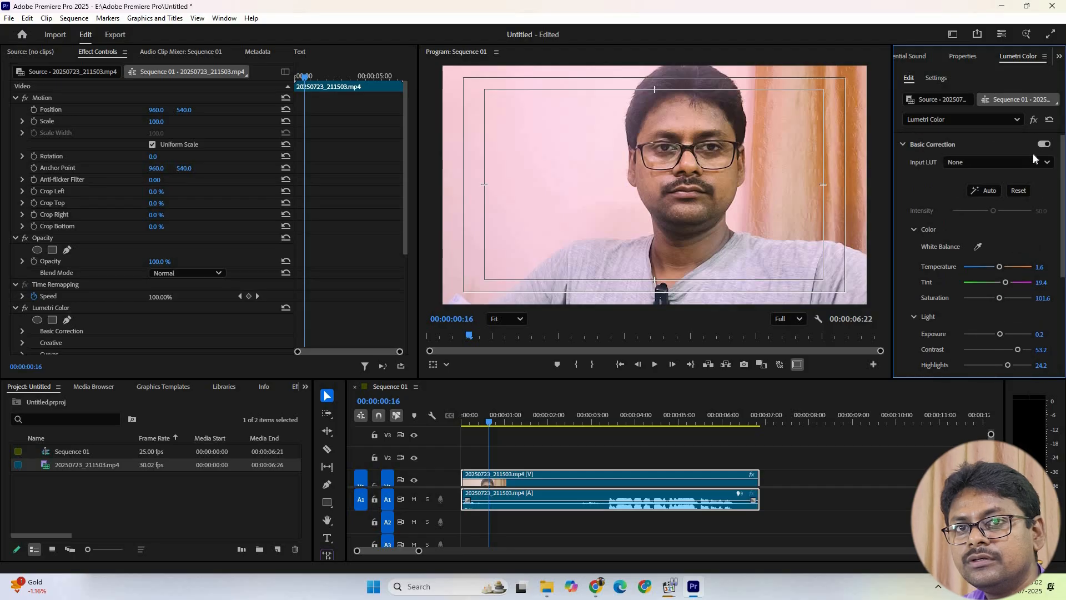
click(1044, 144)
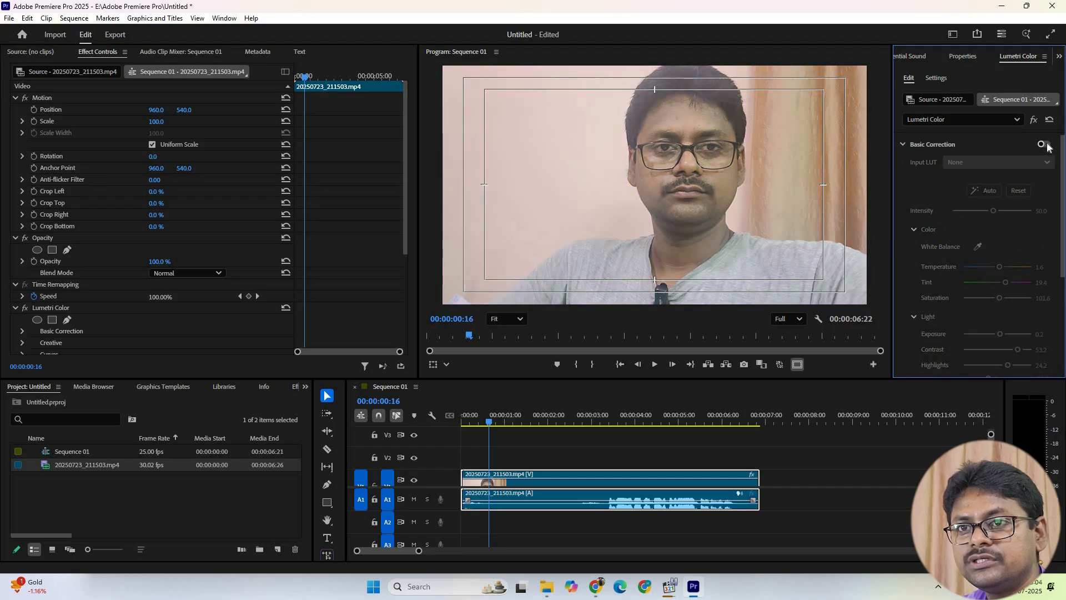
click(1042, 144)
Collapse the Color and Light groups, and set the Creative look Intensity to 170.8
scroll(980, 221, down, 1)
scroll(980, 221, down, 2)
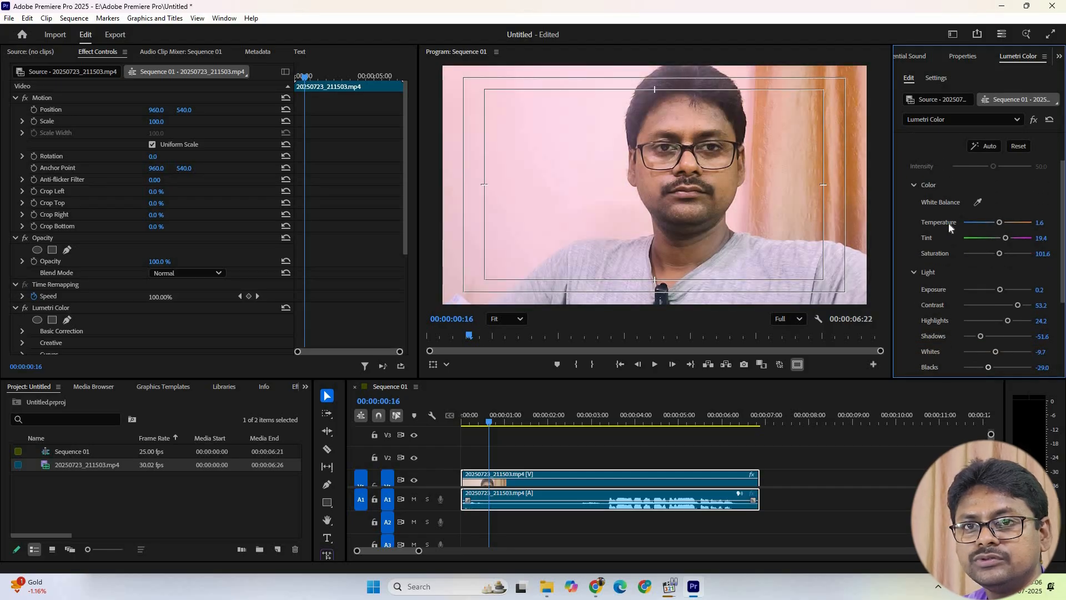
click(914, 189)
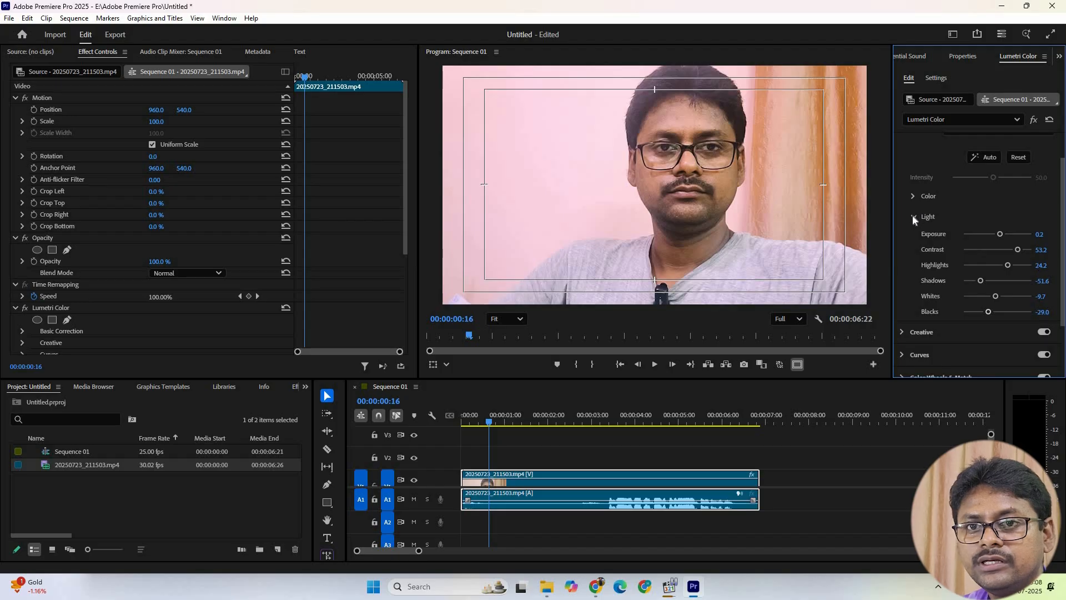
click(913, 218)
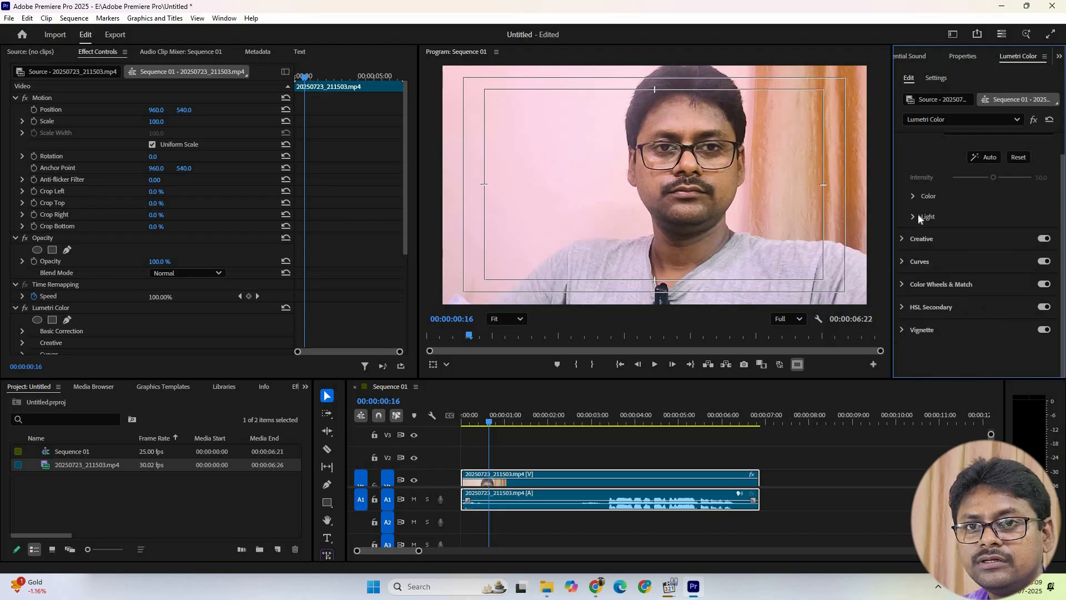
click(901, 239)
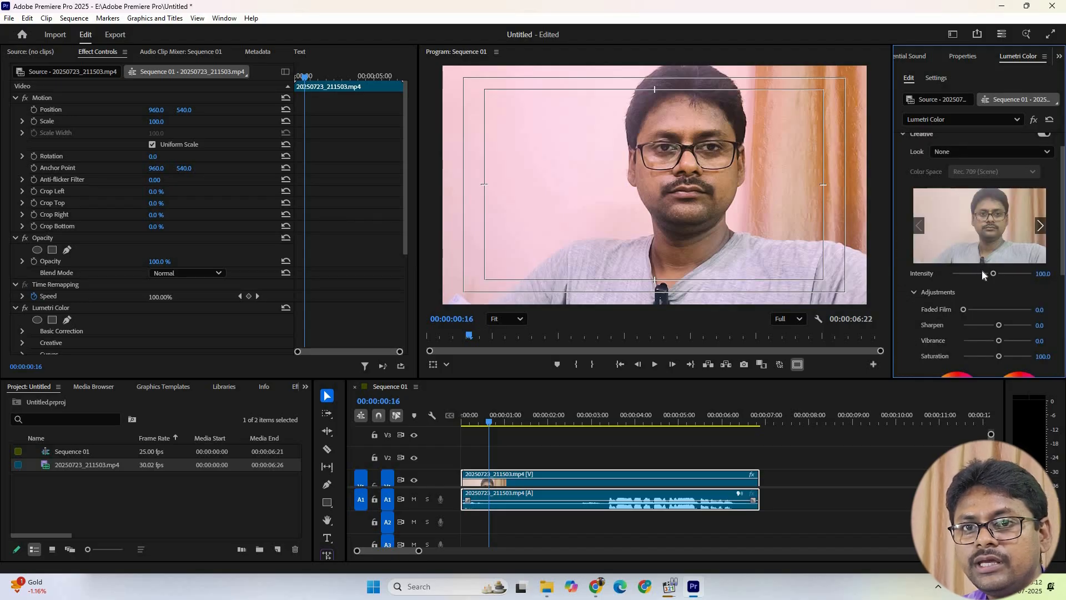
drag(992, 273, 1020, 277)
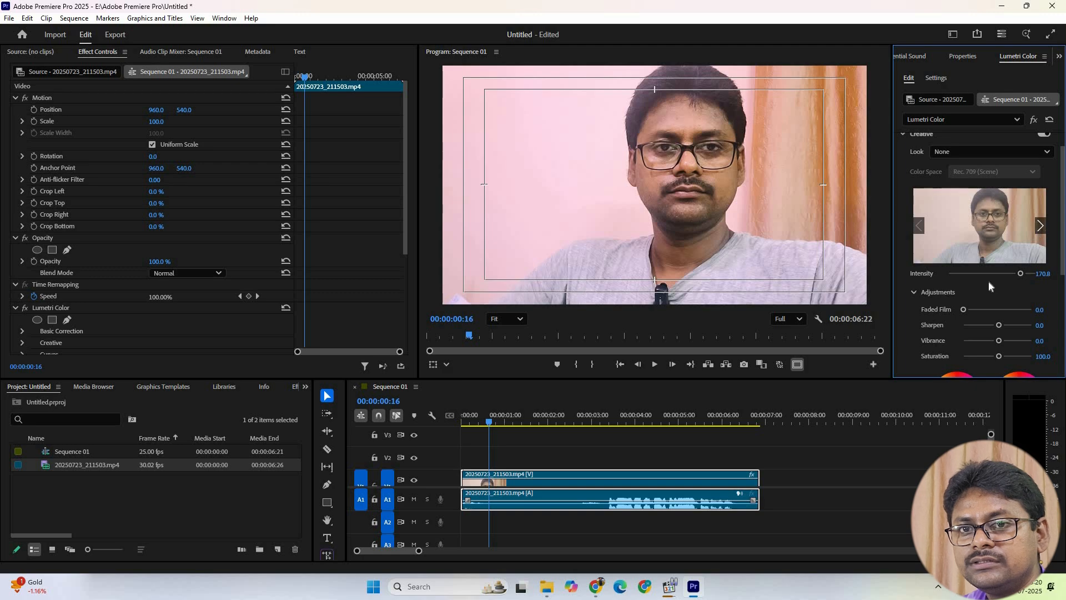
Set Creative Faded Film to 5.6, Sharpen 27.4, Vibrance 16.1, Saturation 98.4 and Tint Balance 33.9, and compare with Creative off and on
drag(967, 308, 1006, 336)
scroll(939, 349, down, 1)
scroll(939, 351, down, 2)
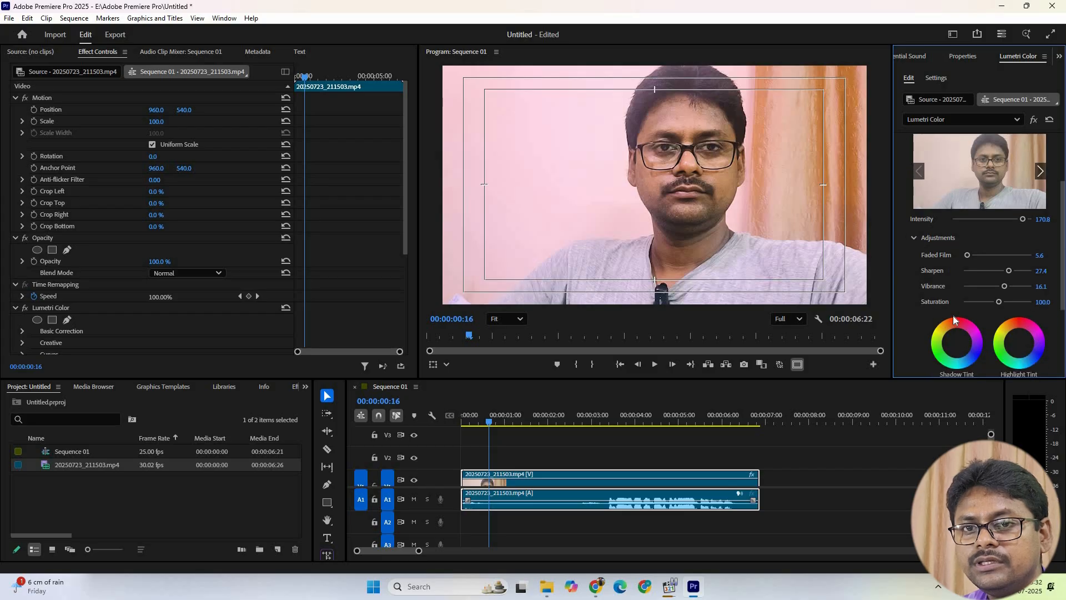
mouse_move(1000, 279)
mouse_down()
mouse_move(967, 280)
mouse_move(1011, 281)
mouse_move(995, 282)
mouse_up()
scroll(966, 319, down, 1)
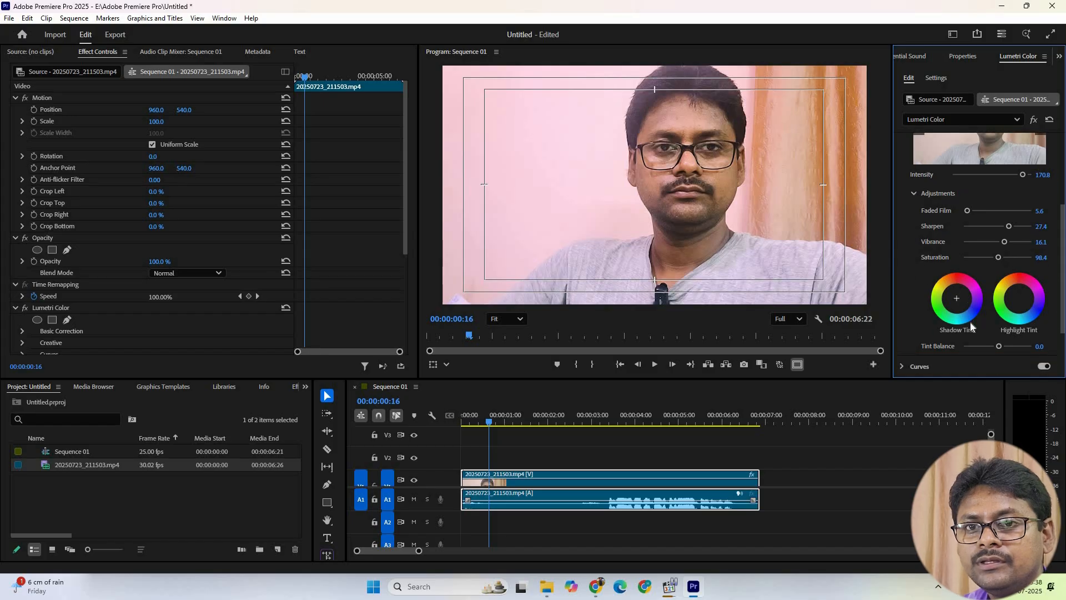
drag(997, 346, 971, 344)
click(1008, 349)
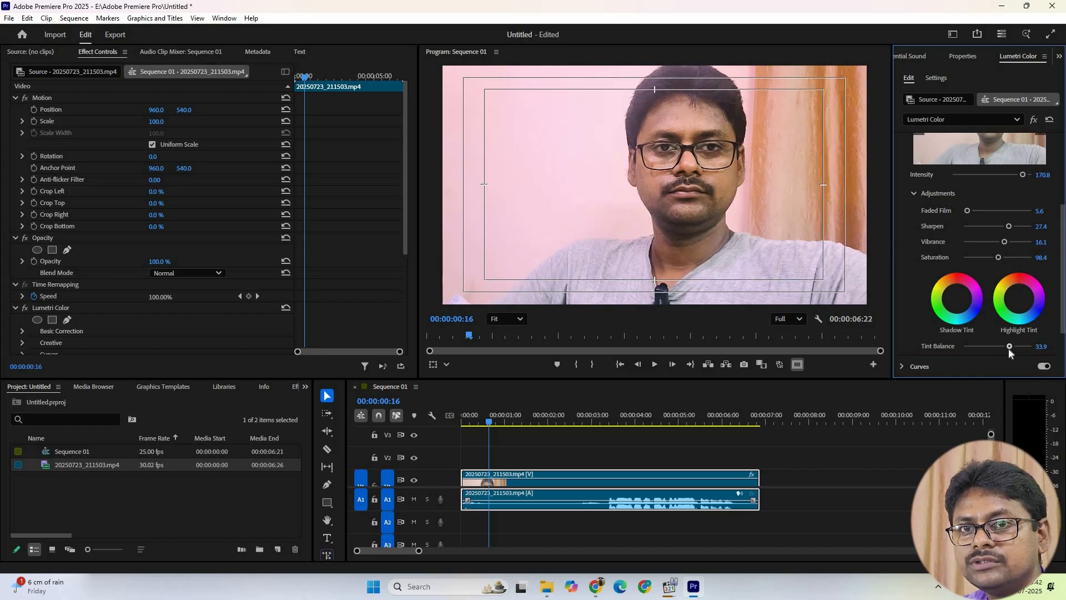
scroll(912, 219, up, 1)
scroll(912, 221, up, 5)
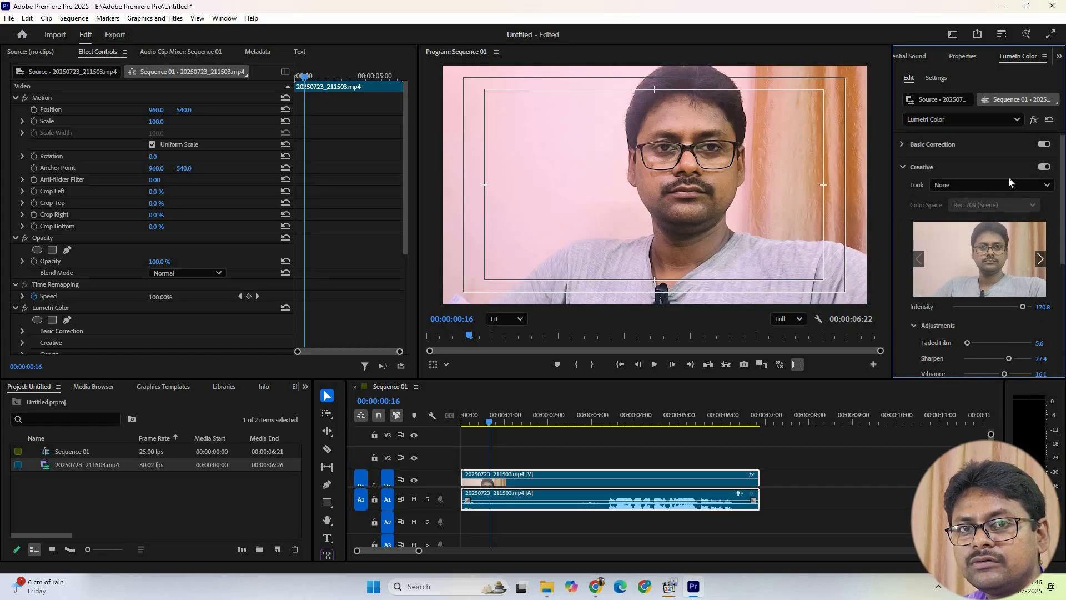
click(1044, 167)
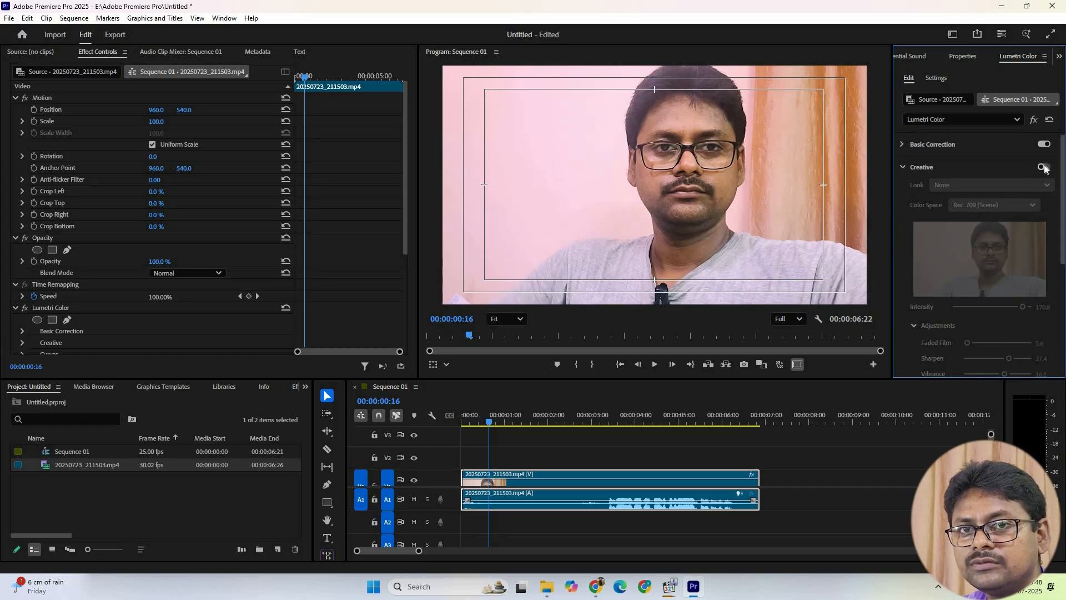
click(1044, 167)
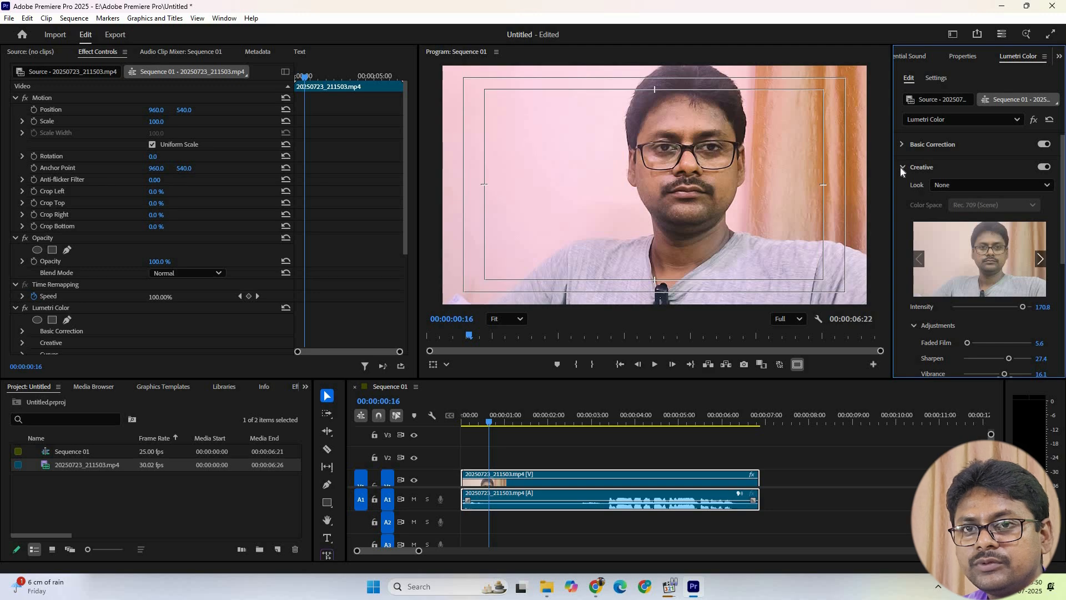
Collapse Creative, add three control points to the white RGB curve under Curves, and shift the lower and middle points slightly
click(902, 168)
click(900, 190)
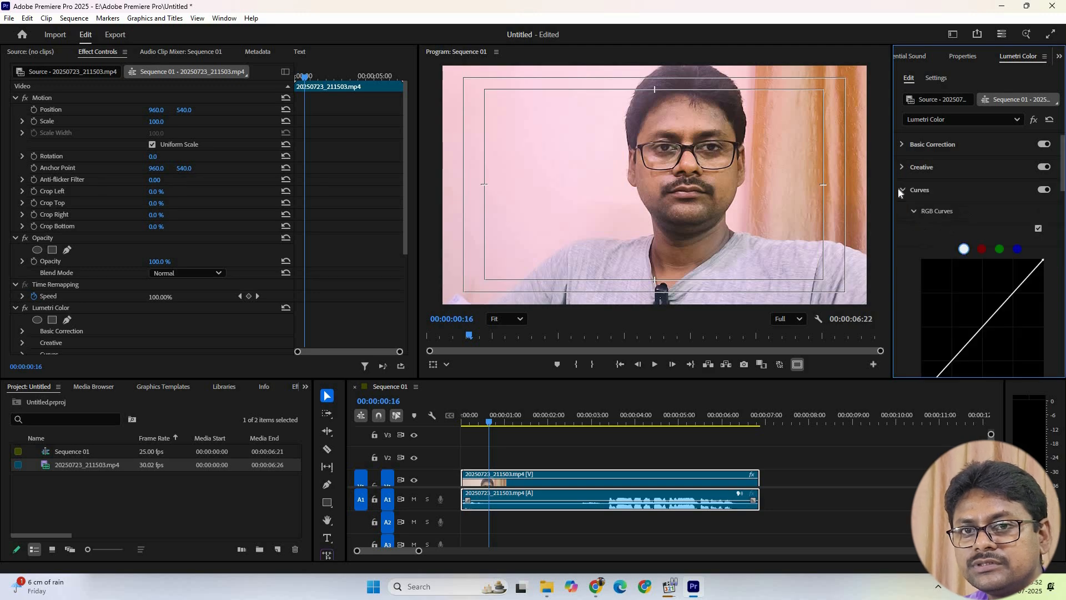
scroll(934, 246, down, 2)
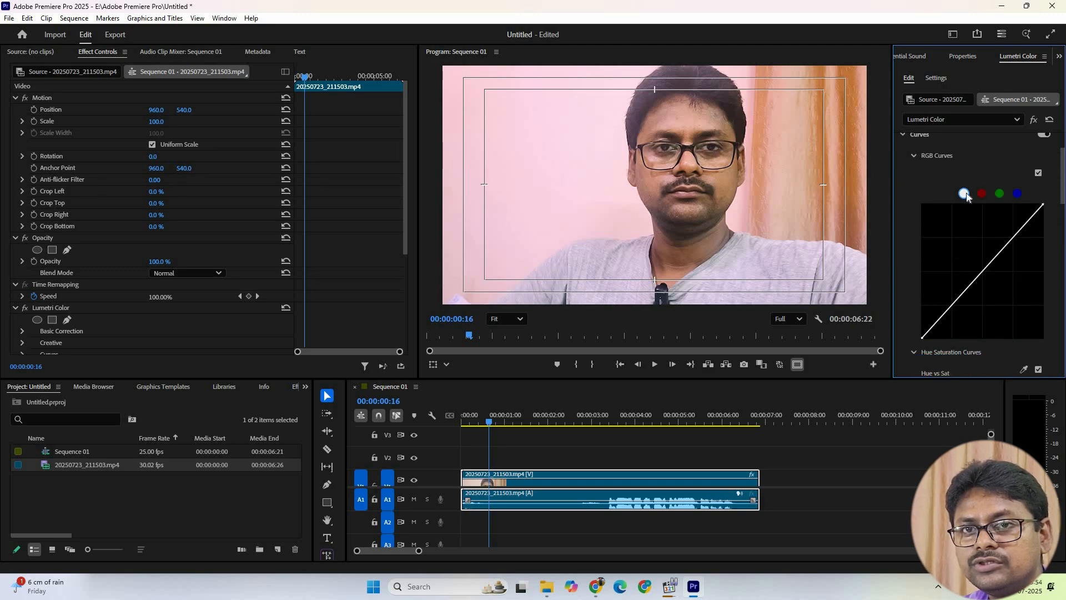
click(987, 266)
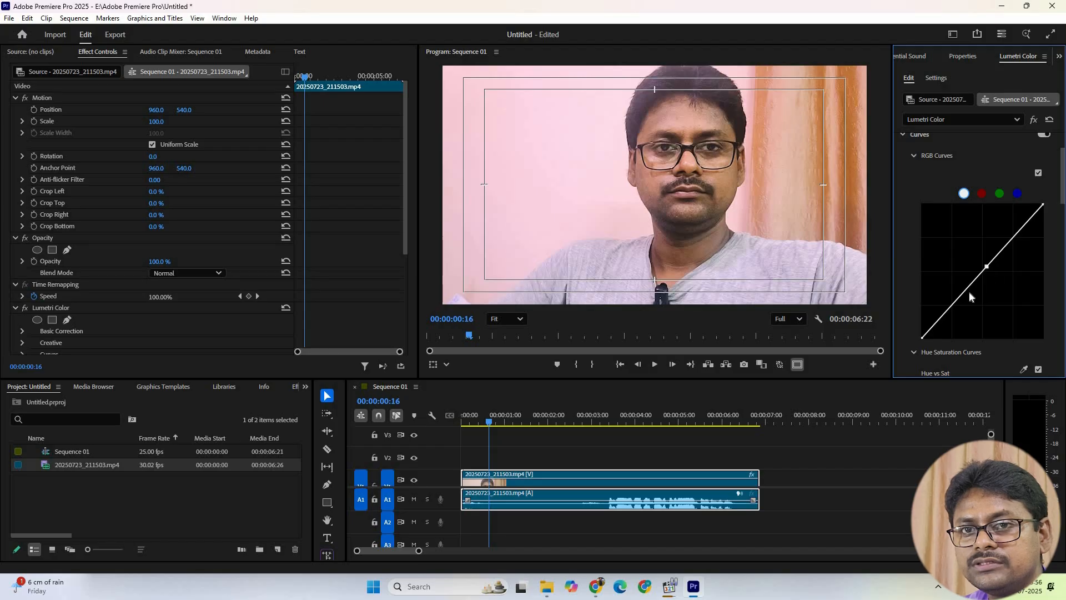
click(1016, 235)
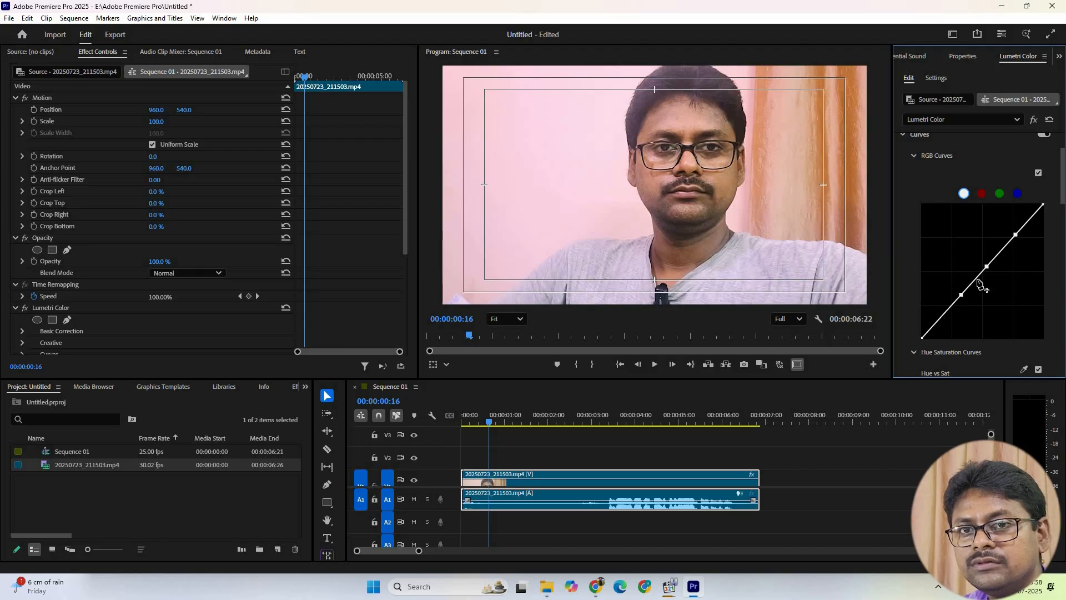
click(961, 295)
mouse_move(962, 295)
mouse_down()
mouse_move(944, 273)
mouse_move(959, 295)
mouse_up()
drag(968, 254, 981, 272)
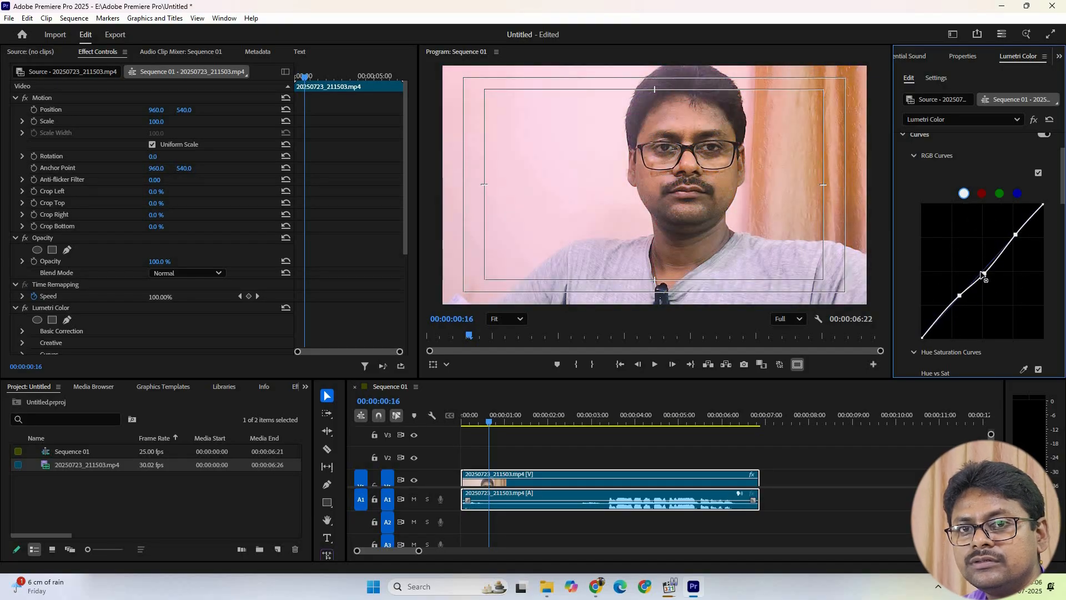
Adjust the red RGB curve slightly and raise the midtones of the green RGB curve
click(982, 194)
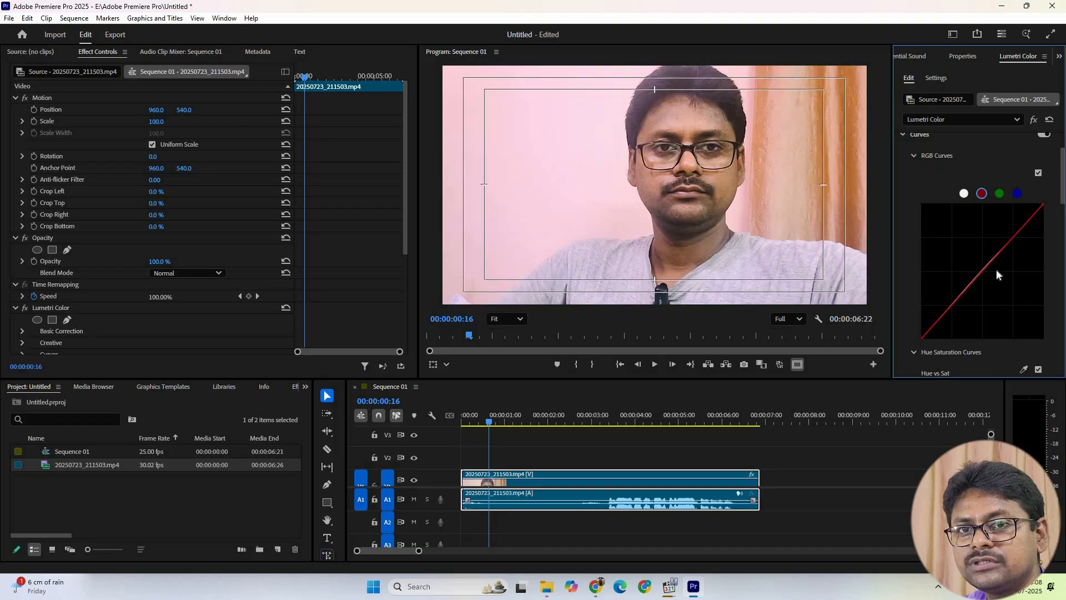
mouse_move(971, 267)
mouse_down()
mouse_move(994, 287)
mouse_move(978, 272)
mouse_move(994, 267)
mouse_move(972, 254)
mouse_move(998, 271)
mouse_move(975, 259)
mouse_up()
click(999, 193)
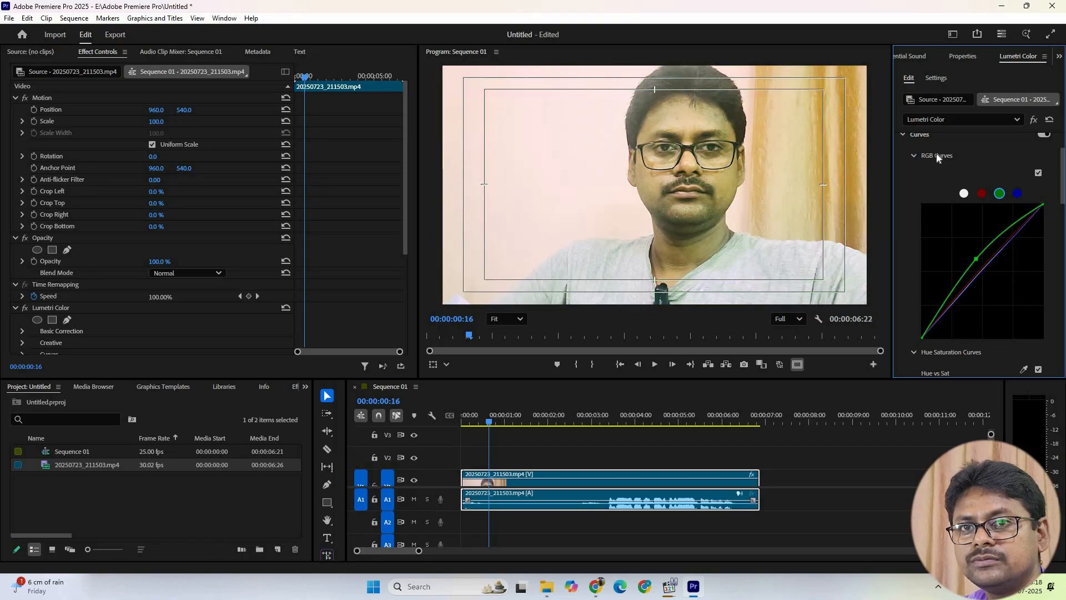
Collapse RGB Curves, sample the wall color for the Hue vs Sat curve, and move its middle control point slightly below the line
click(914, 154)
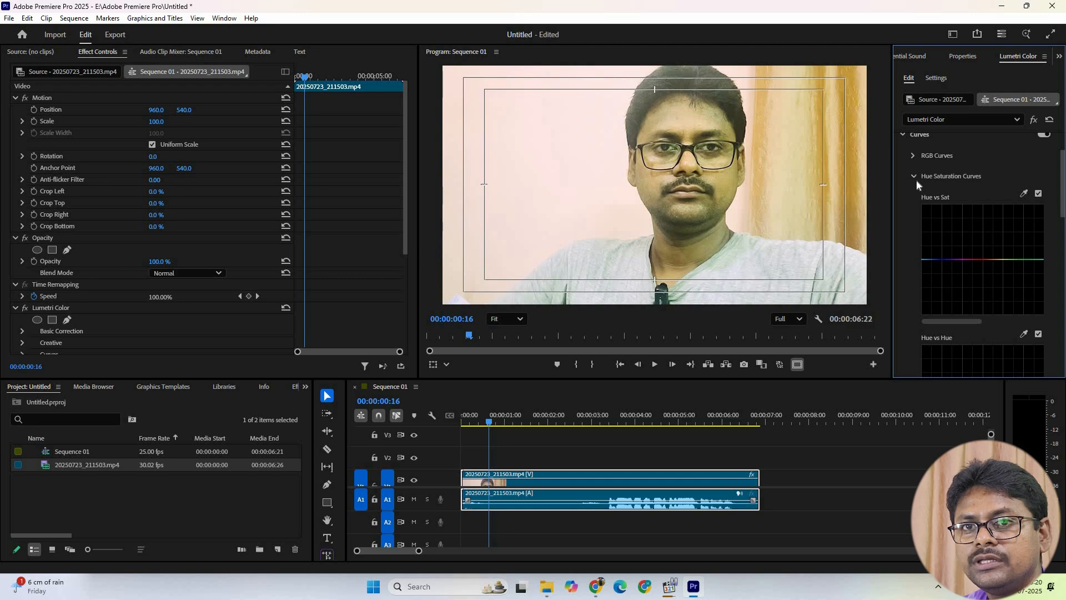
click(1025, 193)
click(587, 129)
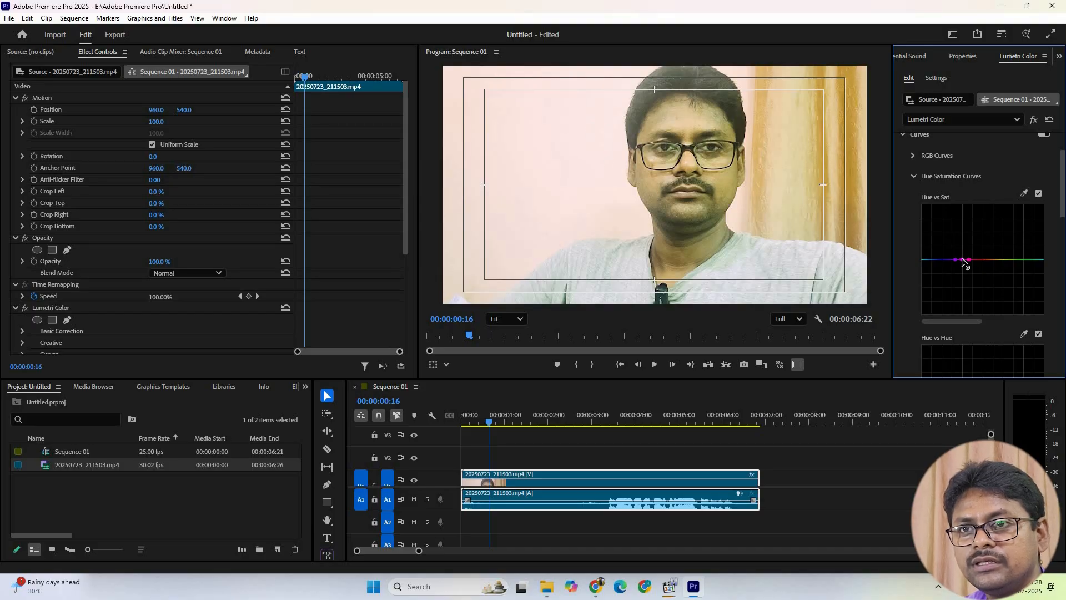
drag(964, 261, 968, 233)
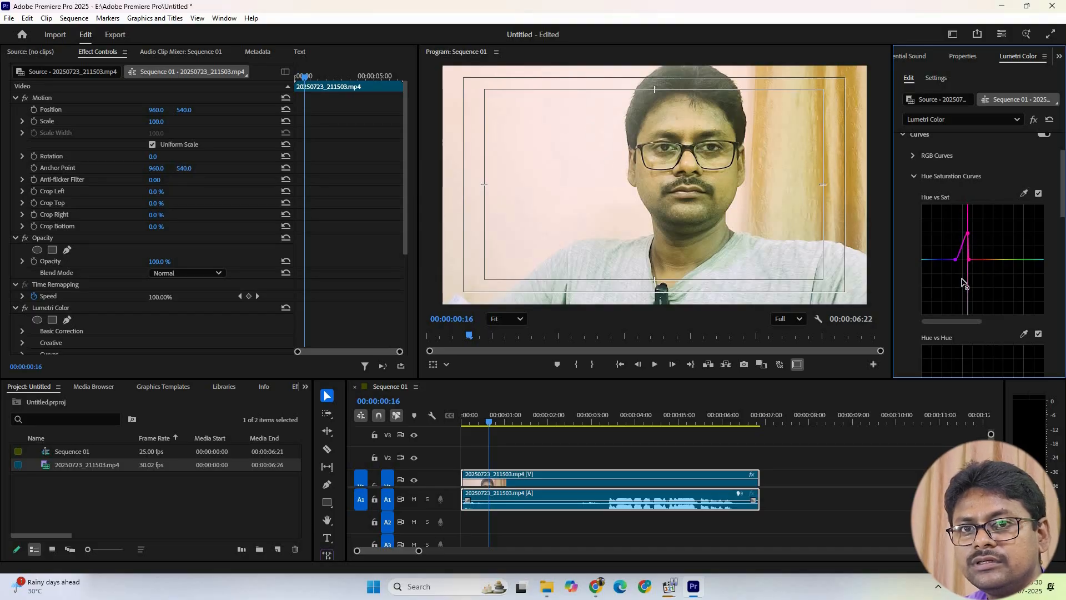
drag(963, 283, 960, 261)
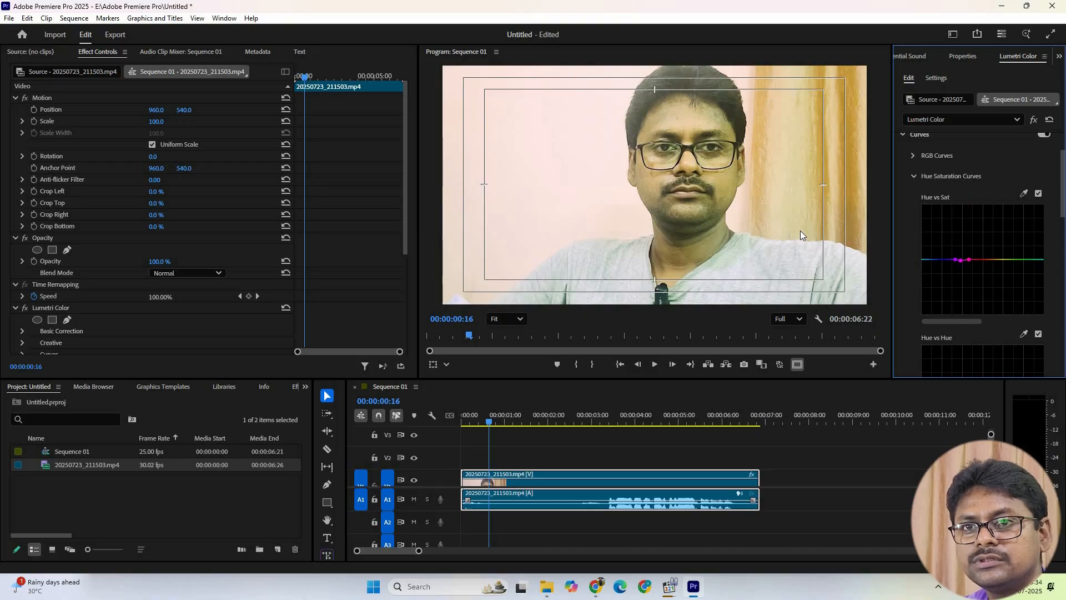
Sample an orange tone in the picture for the Hue vs Sat curve, adjust its middle control point slightly, and collapse Curves
click(1024, 194)
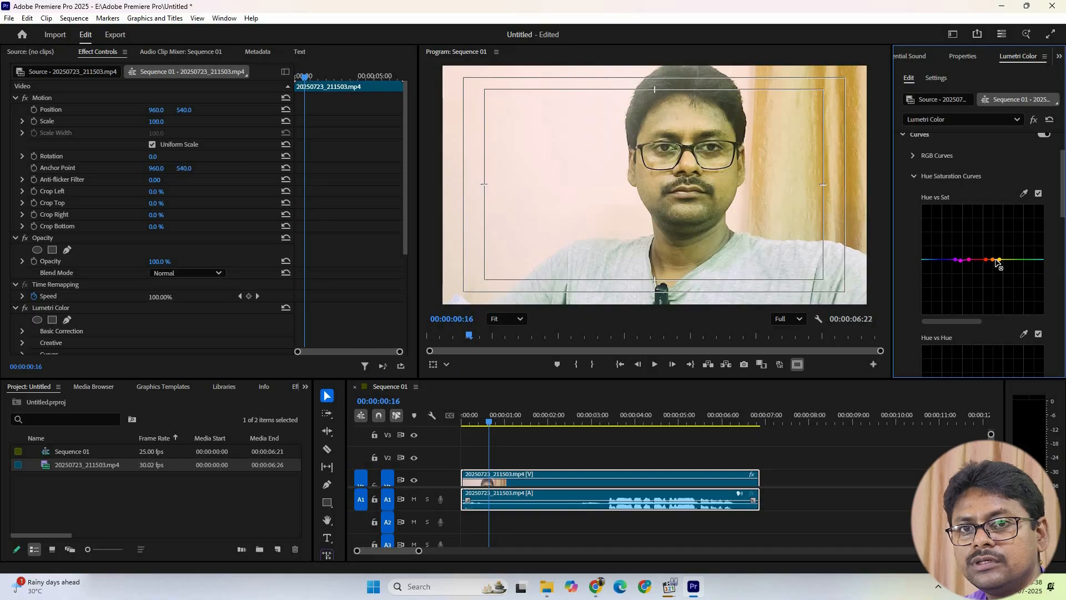
drag(994, 222, 995, 262)
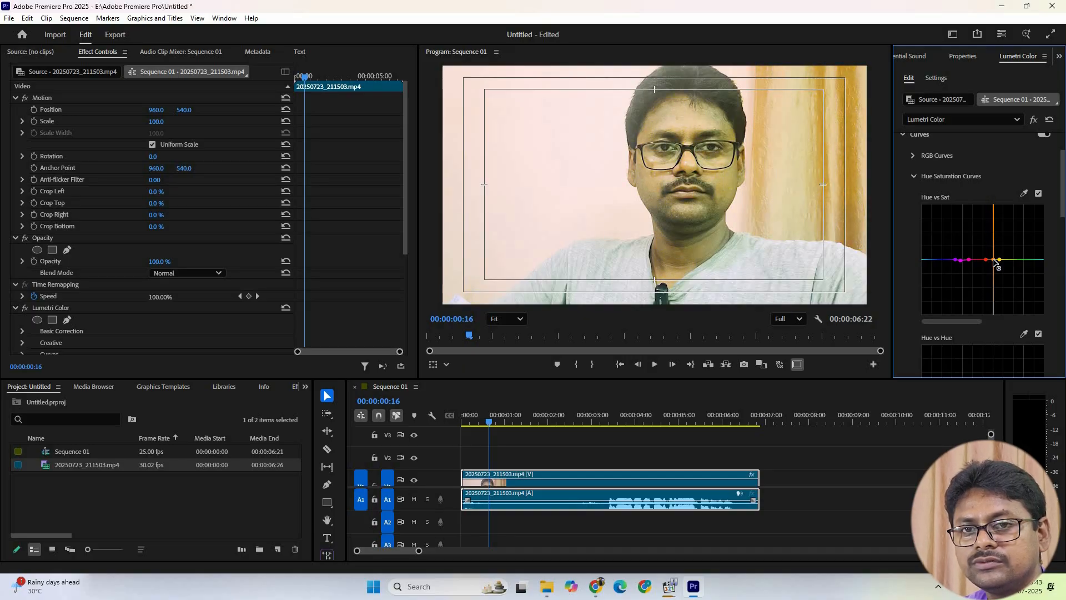
click(911, 177)
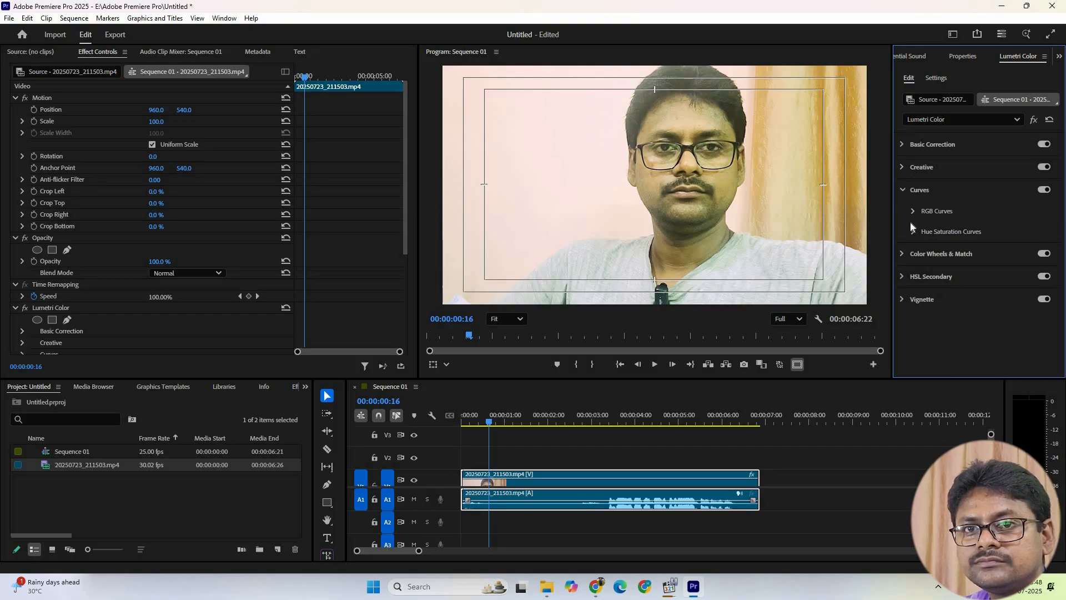
click(901, 190)
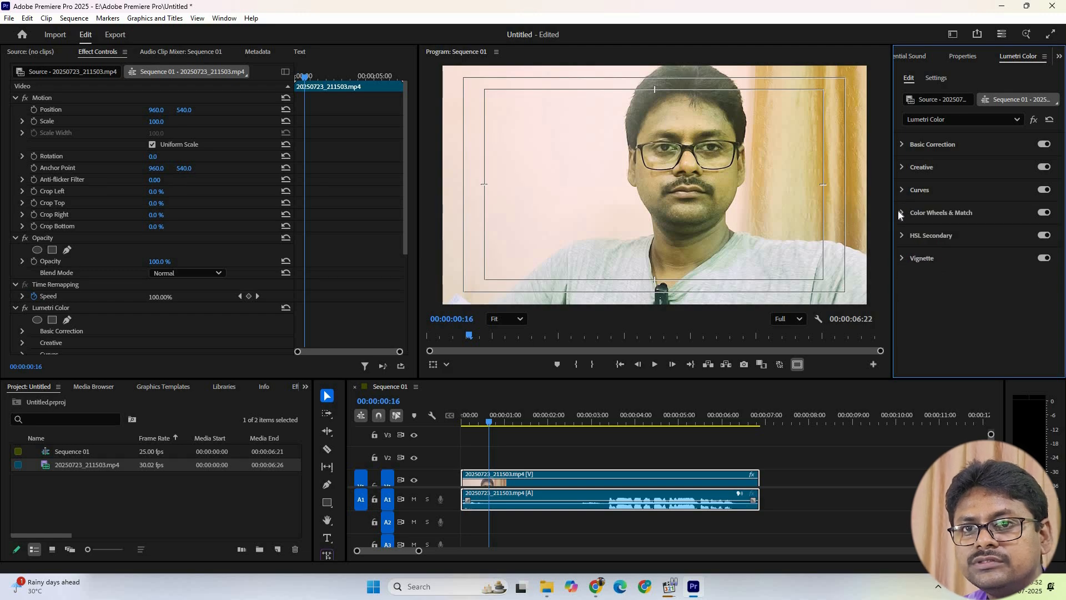
Lower the shadows, midtones and highlights levels slightly under Color Wheels & Match, and collapse the section
click(901, 212)
scroll(946, 244, down, 2)
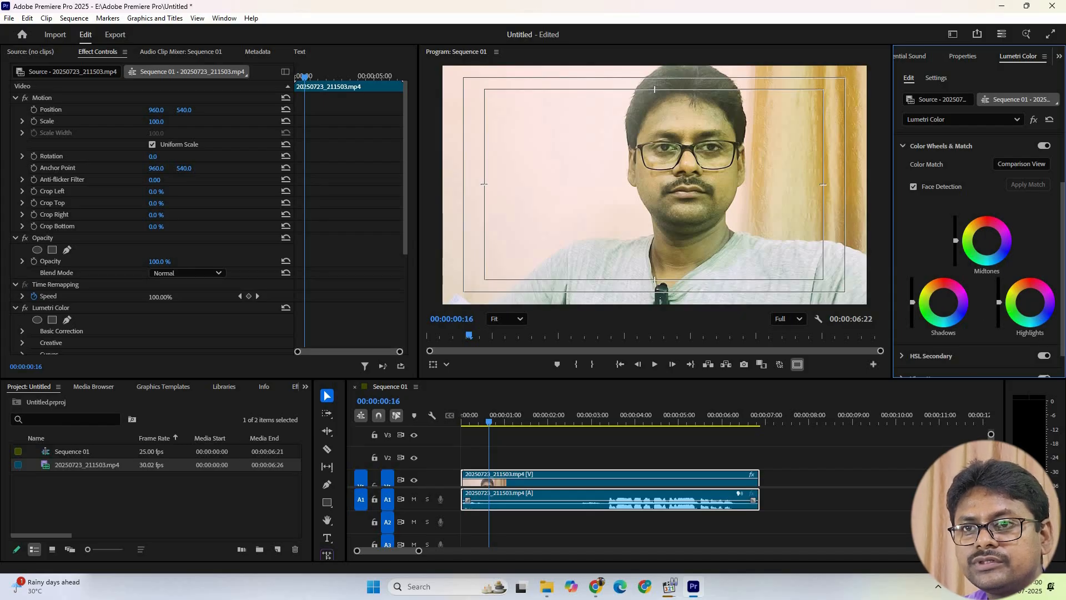
drag(912, 305, 912, 310)
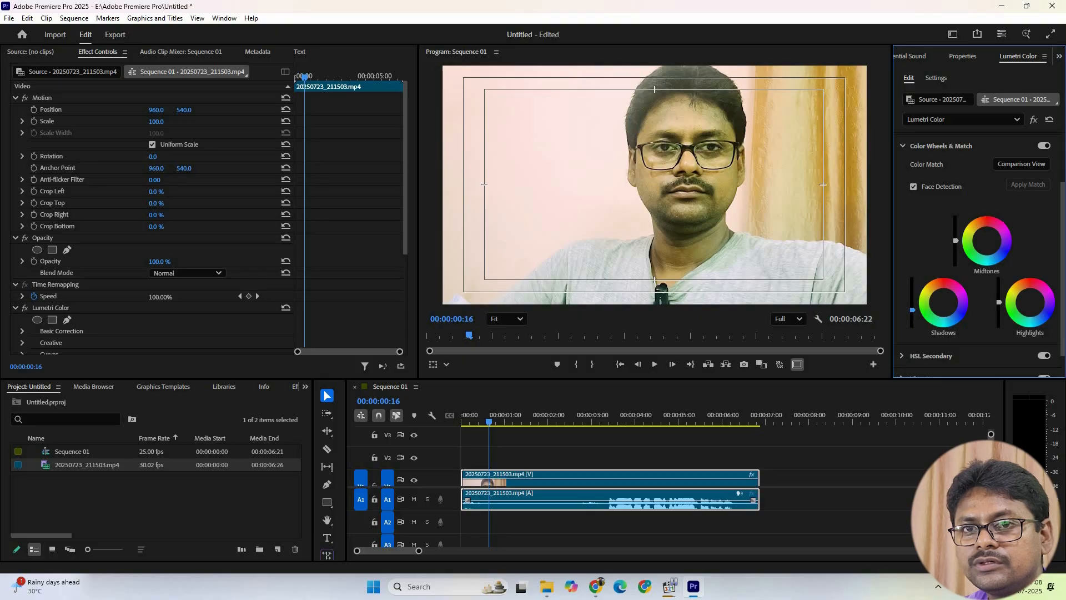
drag(955, 237, 955, 244)
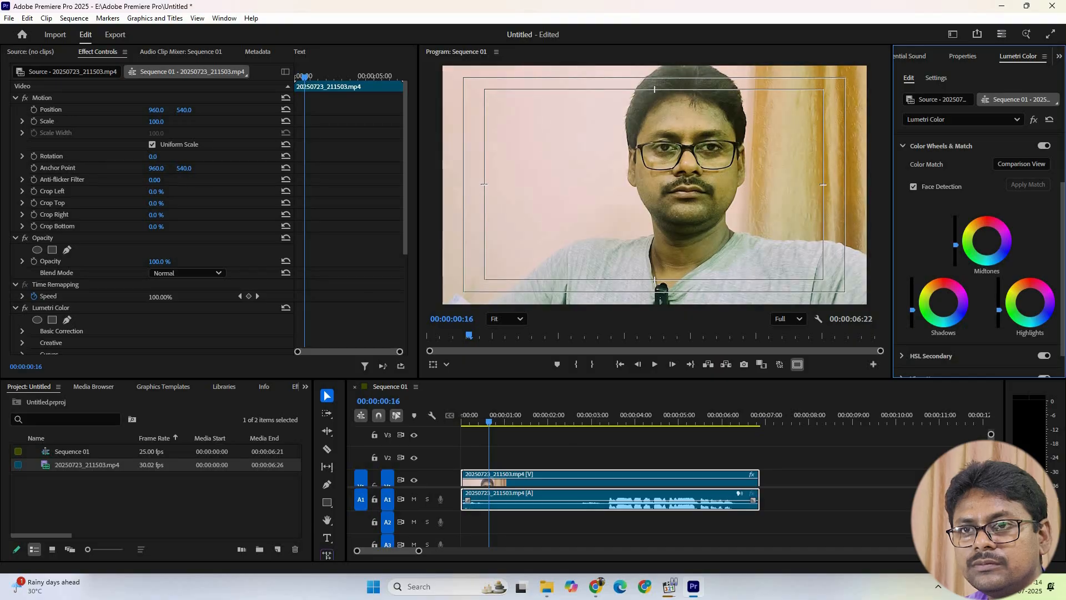
drag(998, 304, 998, 306)
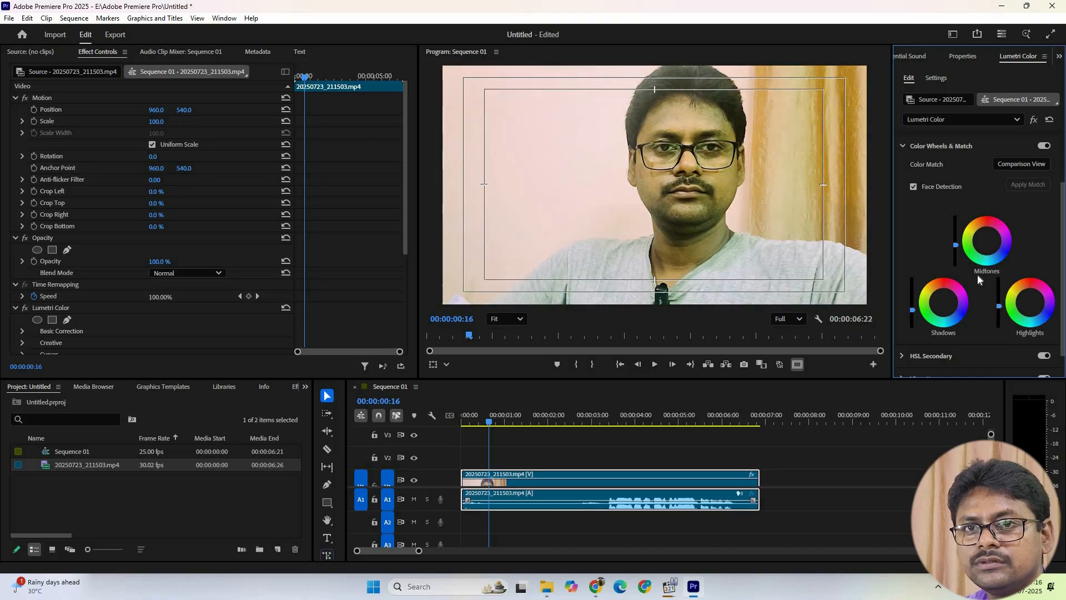
click(902, 145)
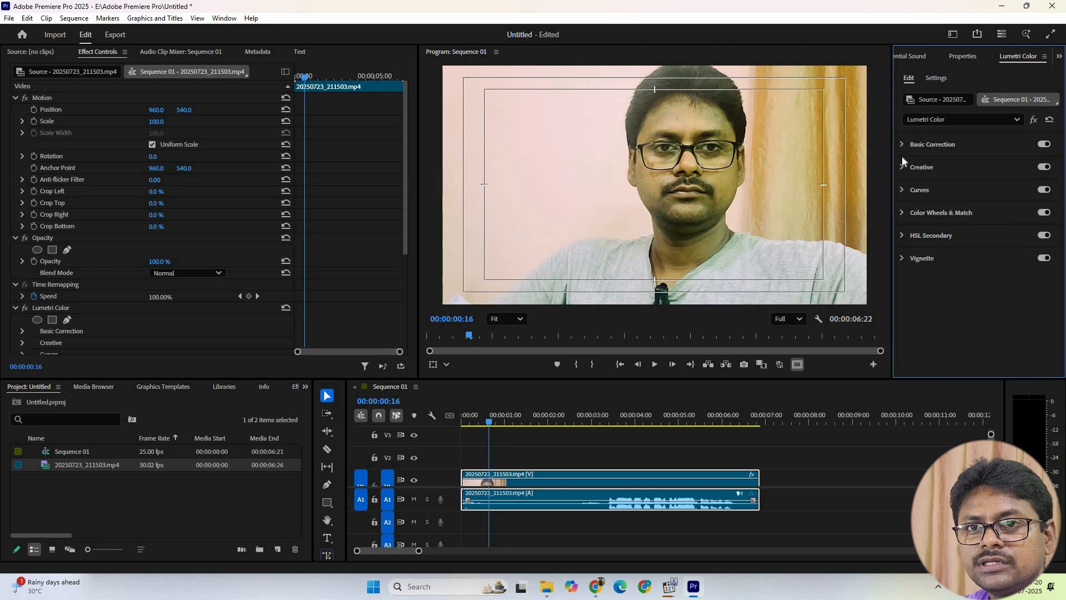
Set the HSL Secondary key color by sampling the curtain, and narrow its hue range
click(902, 236)
scroll(960, 287, down, 3)
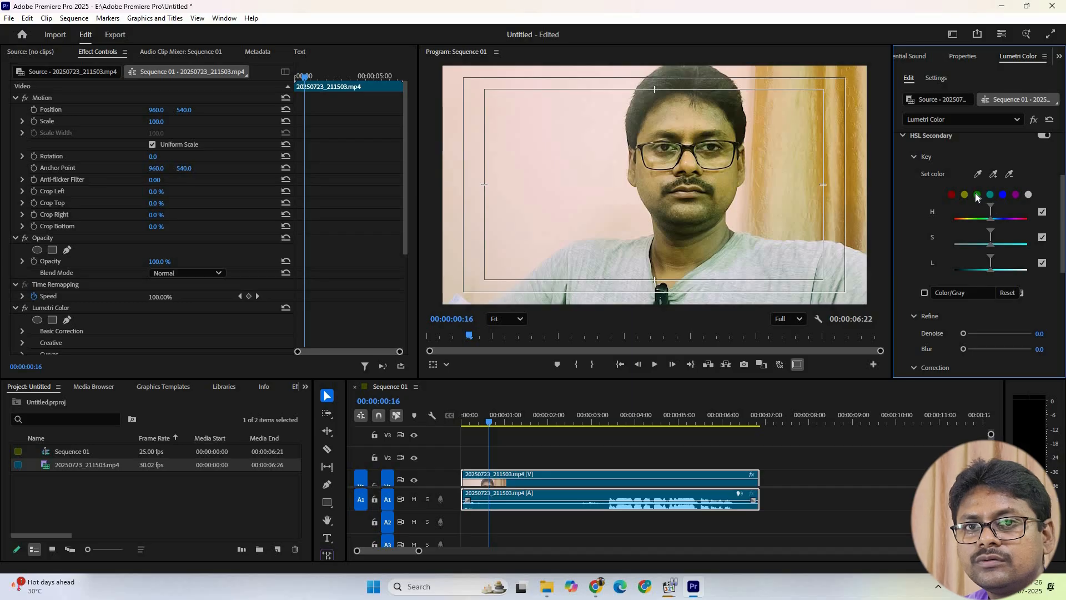
mouse_move(990, 204)
mouse_down()
mouse_move(968, 203)
mouse_move(995, 208)
mouse_up()
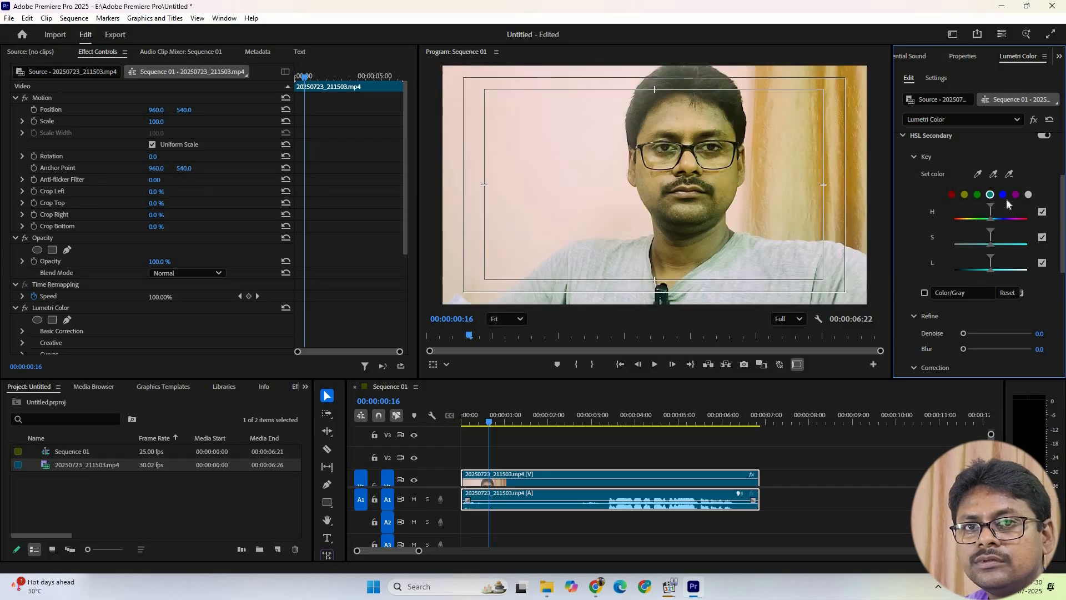
click(979, 174)
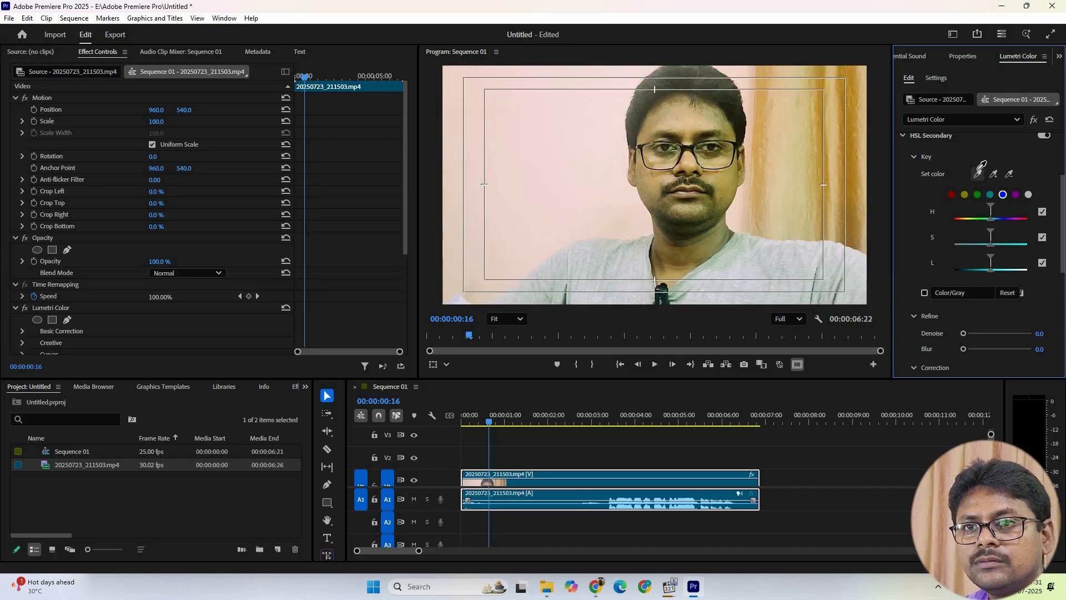
click(821, 143)
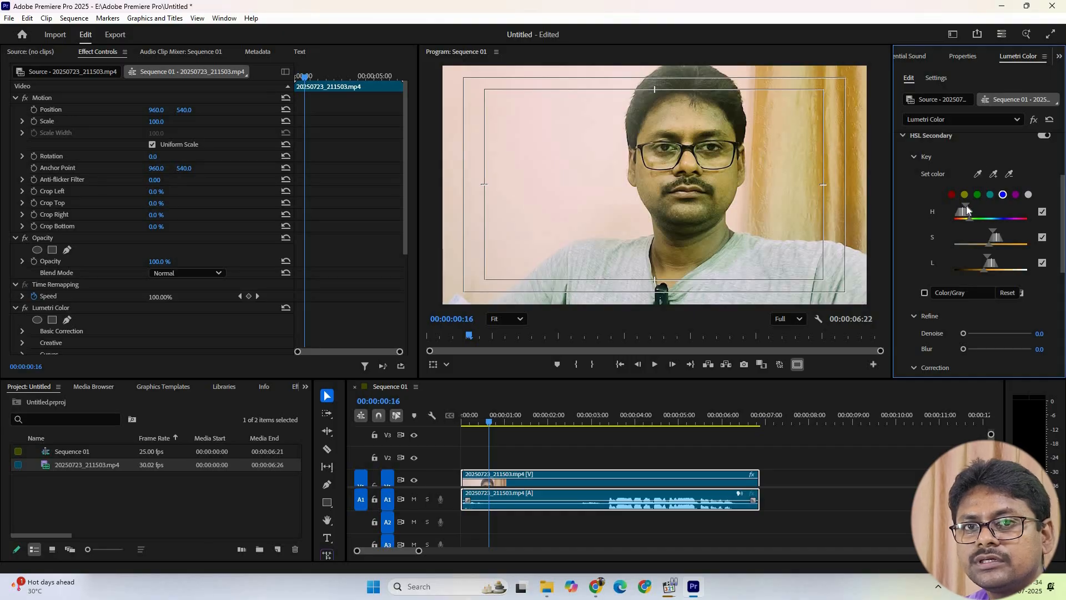
drag(965, 205, 961, 208)
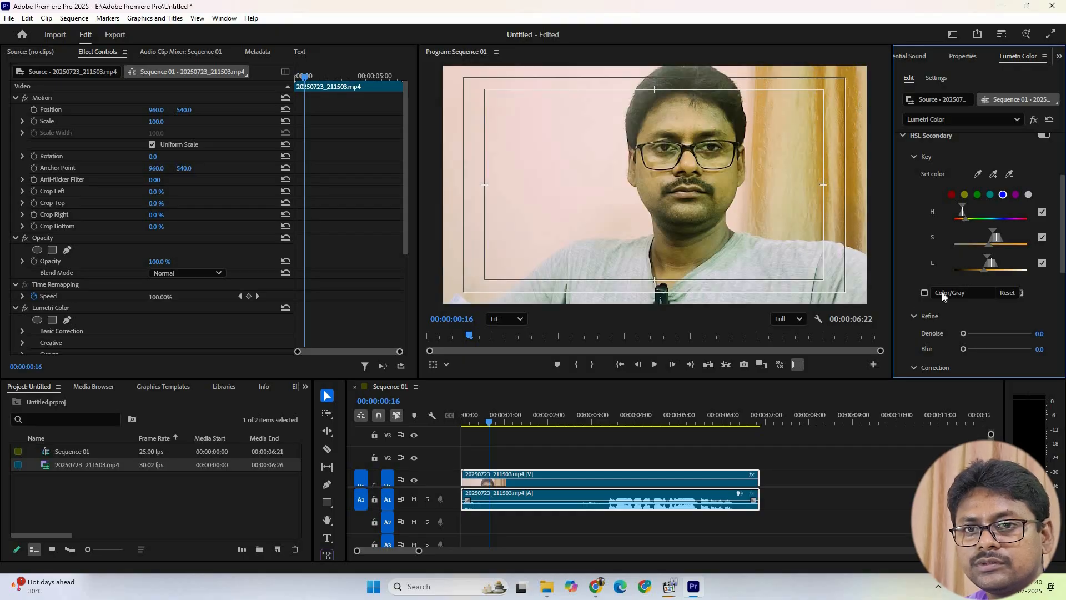
Set the HSL Secondary mask view to White/Black, try the Denoise refinement, and collapse the section
scroll(942, 292, down, 2)
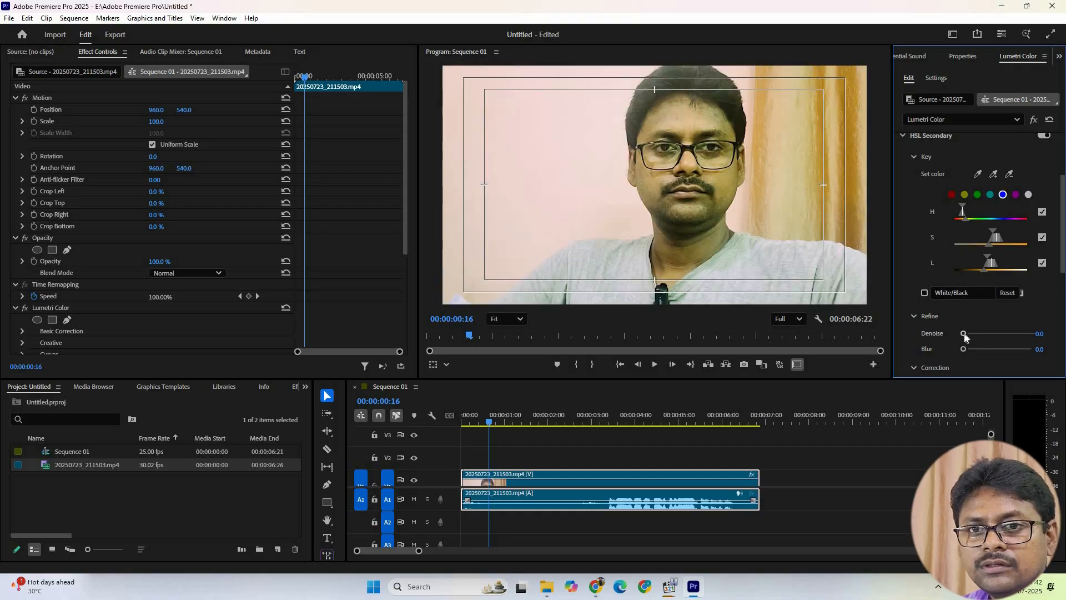
drag(963, 333, 923, 347)
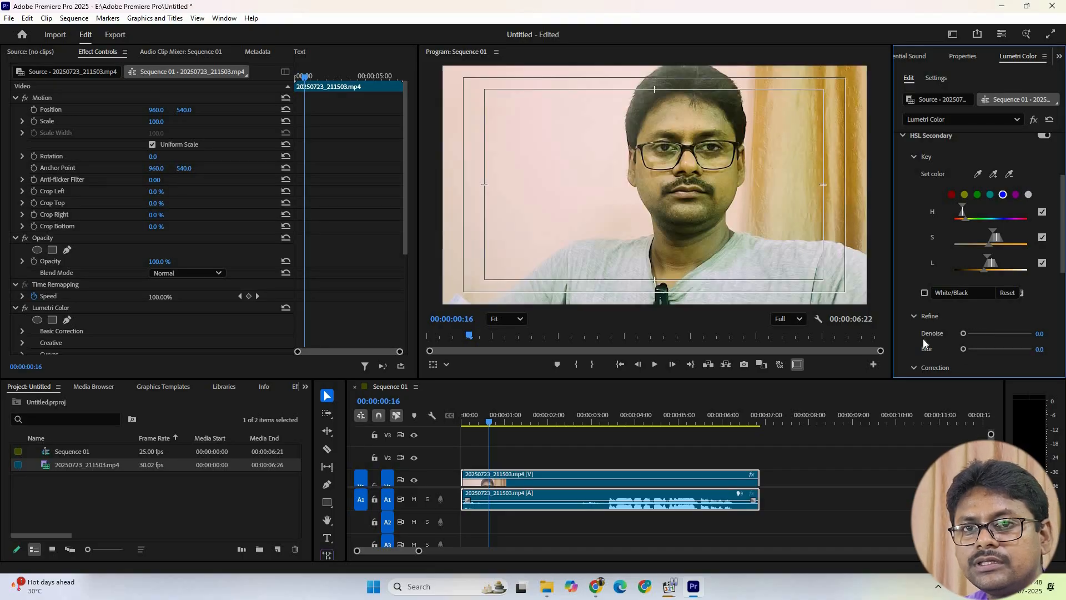
scroll(906, 290, down, 2)
scroll(910, 233, up, 3)
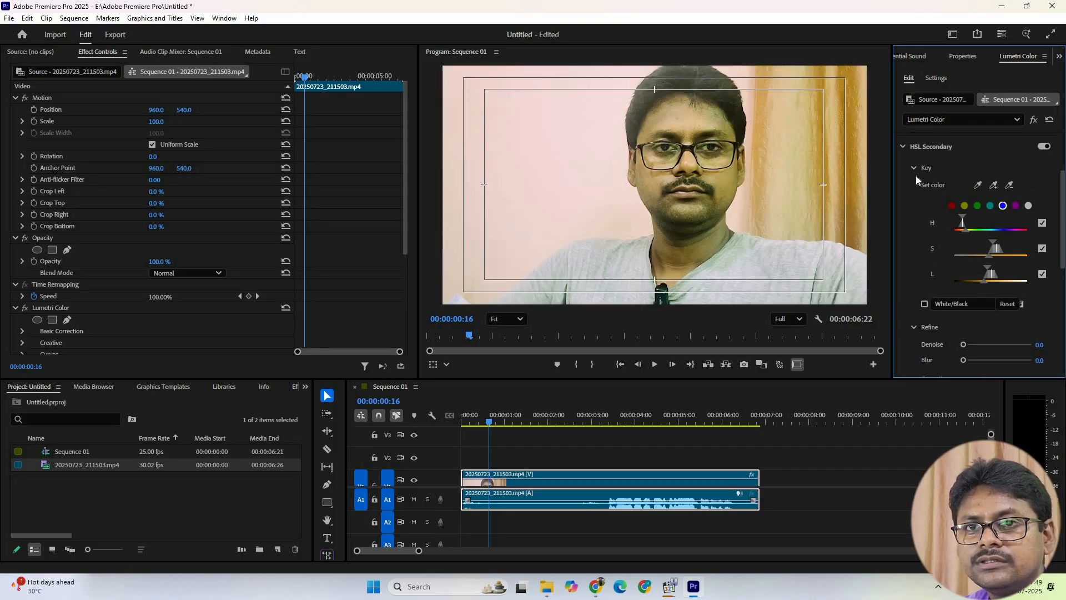
click(902, 147)
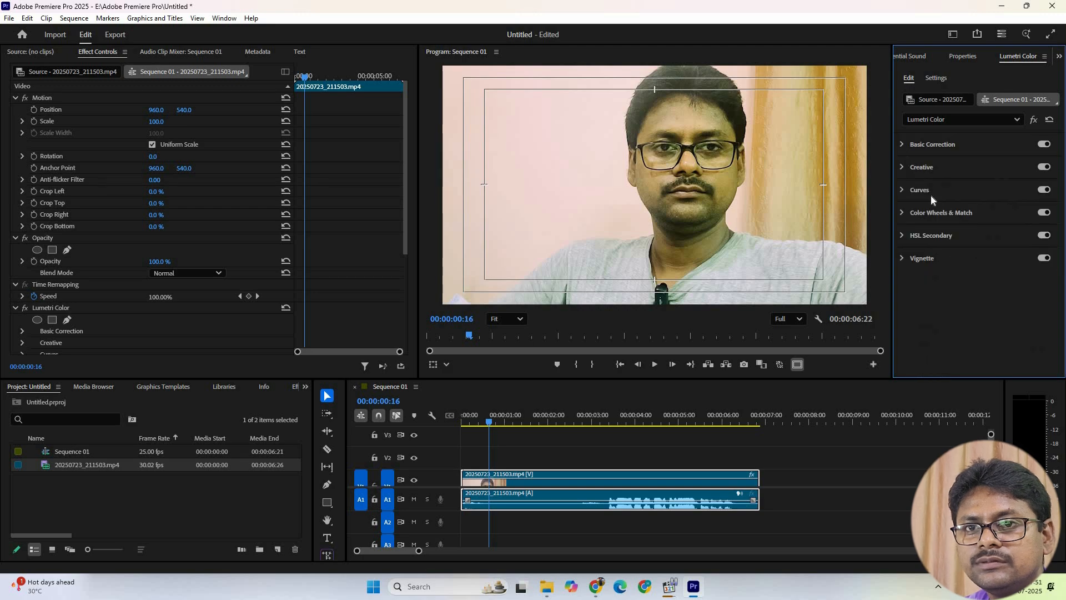
Set the Vignette Amount to -0.6, Midpoint to 36.8, Roundness to -63.9 and Feather to 49.3
click(900, 258)
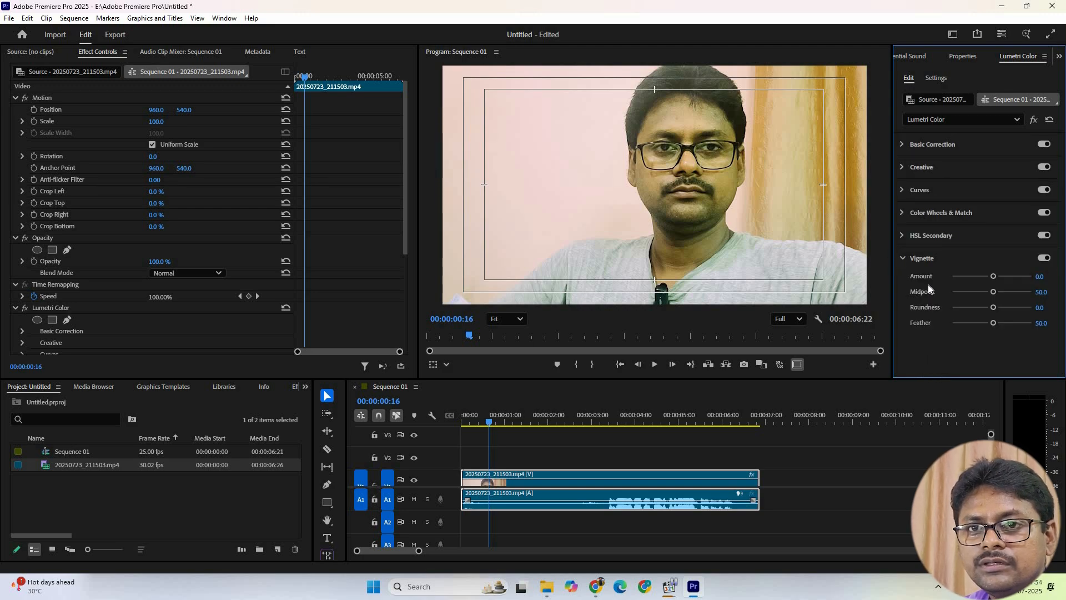
drag(982, 274, 917, 319)
click(984, 275)
click(965, 308)
drag(1017, 324, 979, 326)
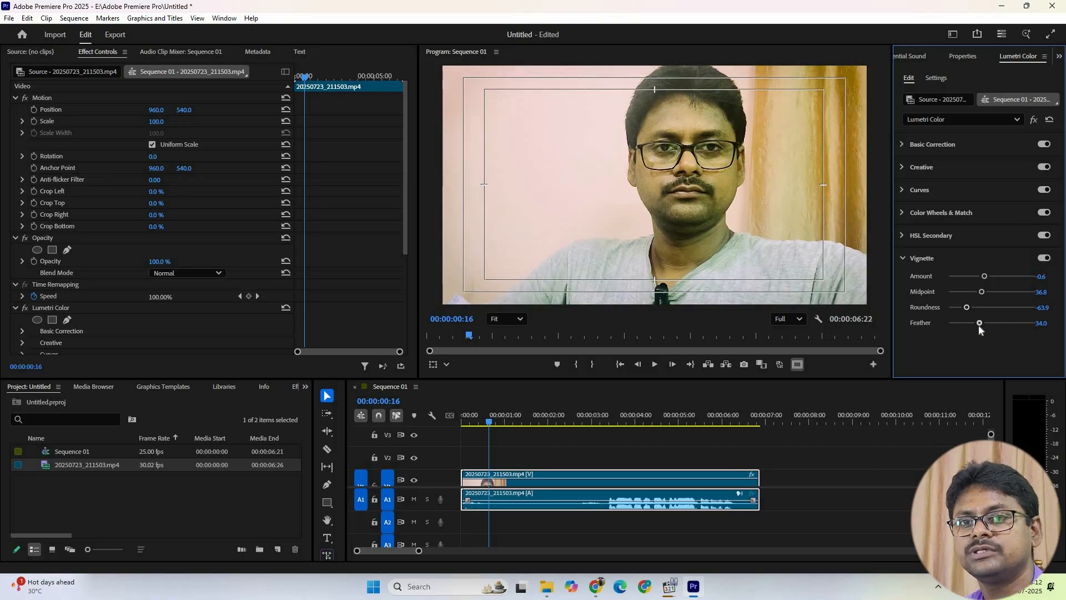
click(991, 328)
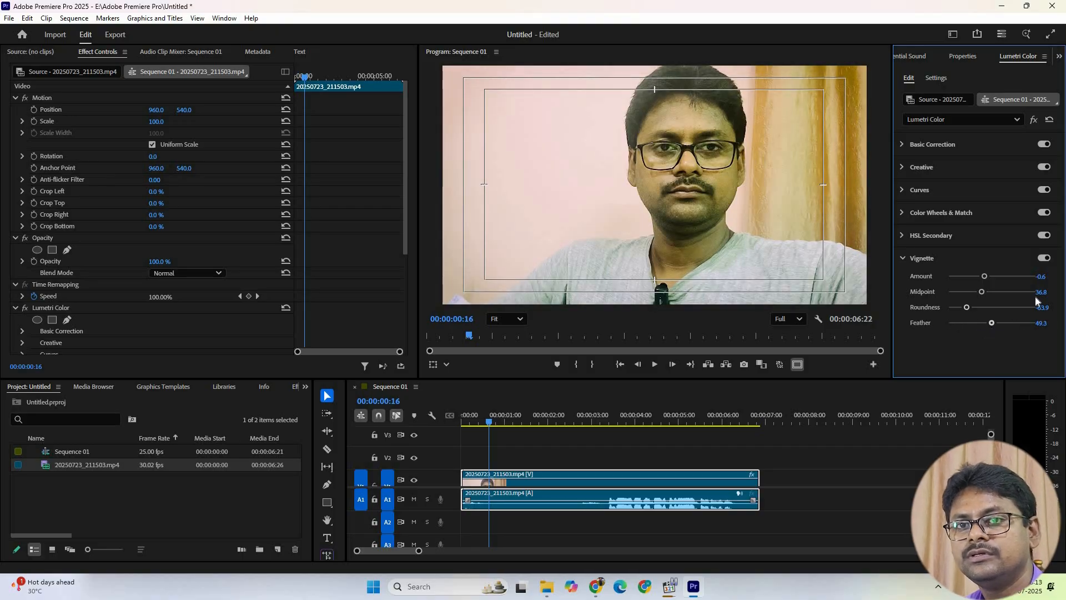
Compare the picture with all six Lumetri Color sections, from Vignette up to Basic Correction, switched off and back on
click(1044, 259)
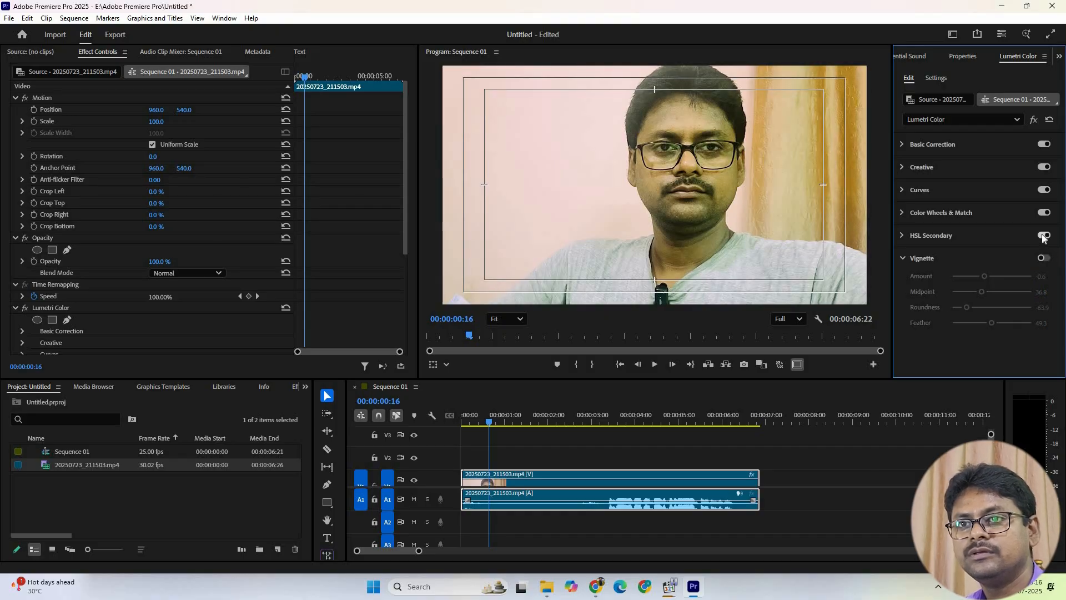
click(1044, 236)
click(1044, 213)
click(1044, 189)
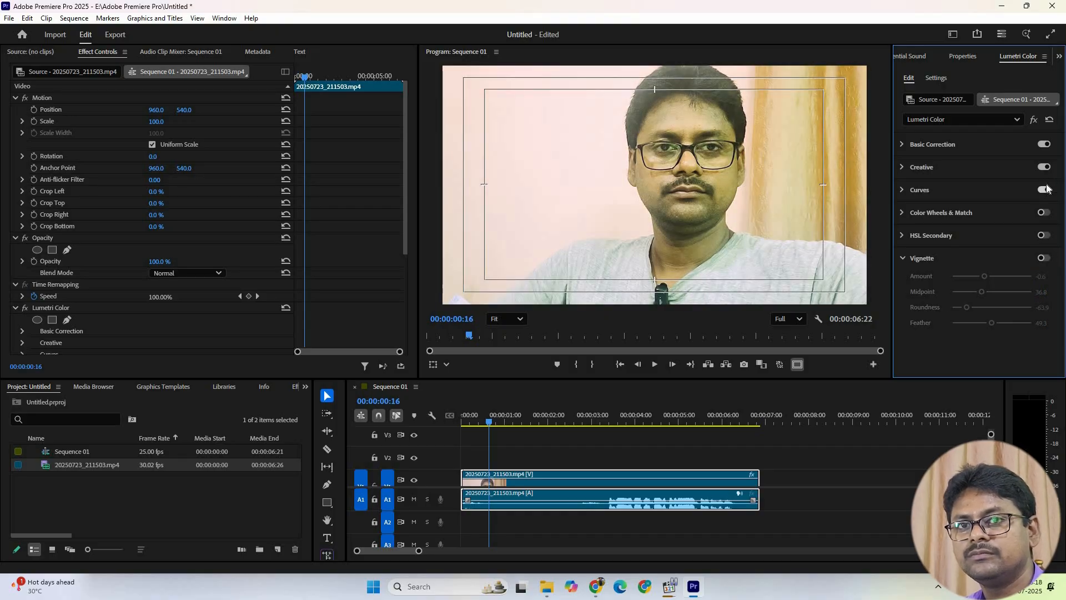
click(1044, 167)
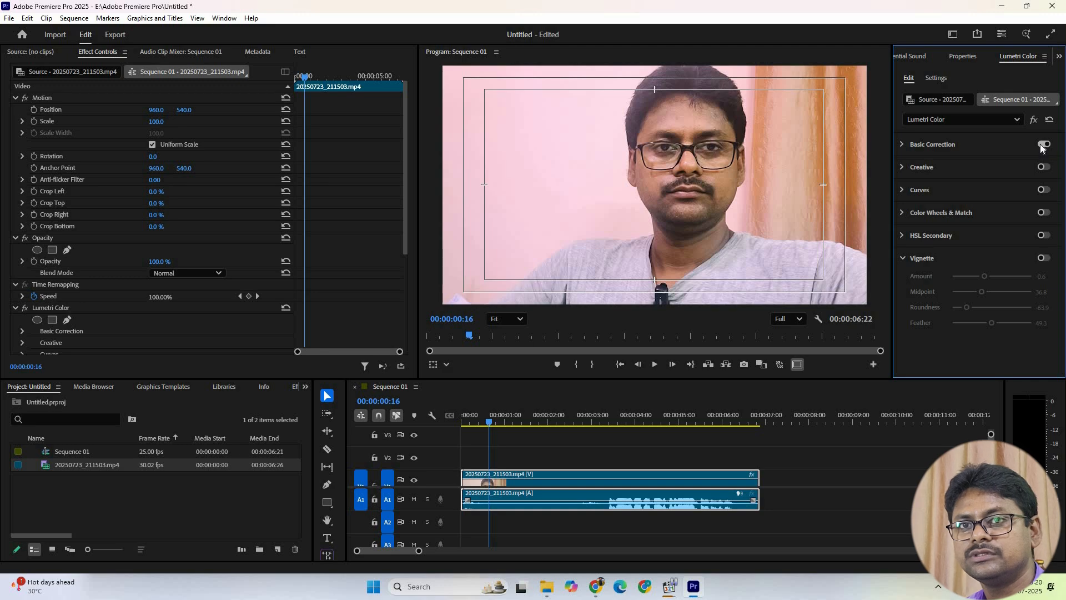
click(1044, 145)
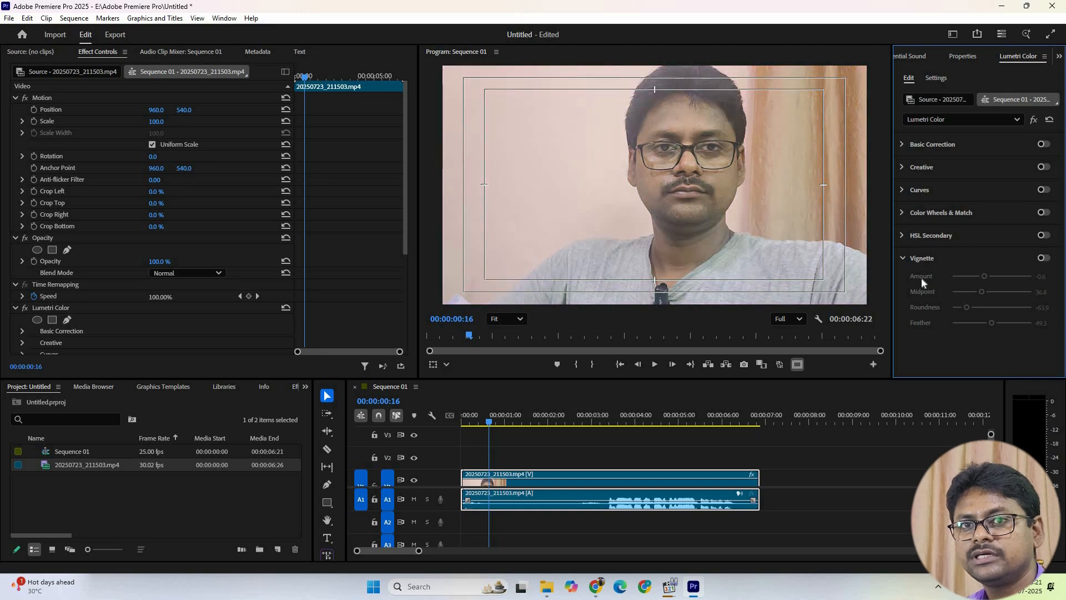
click(1043, 144)
click(1044, 167)
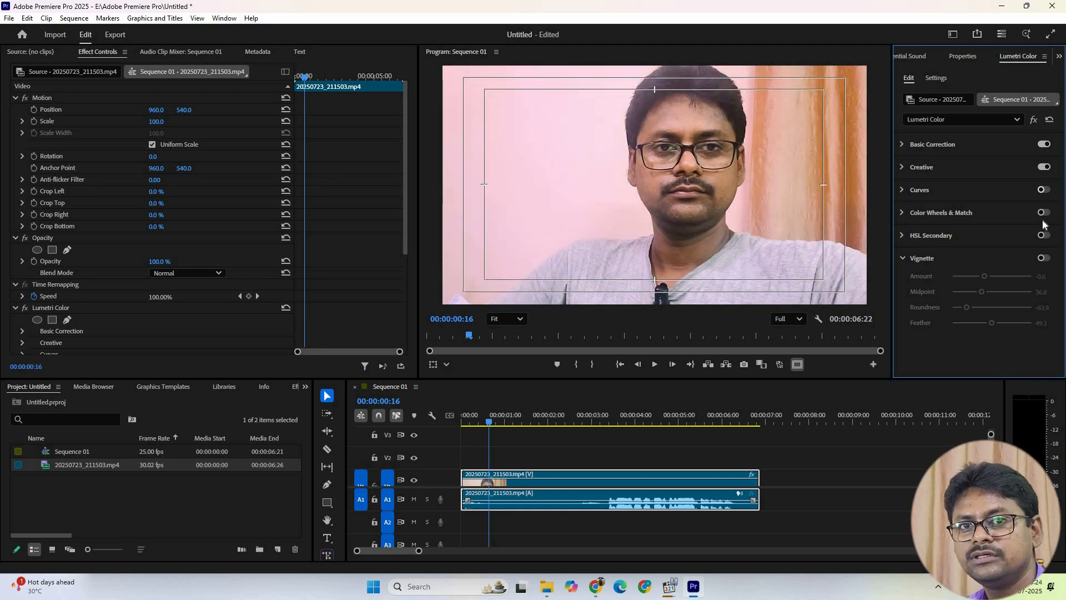
click(1043, 190)
click(1043, 213)
click(1044, 236)
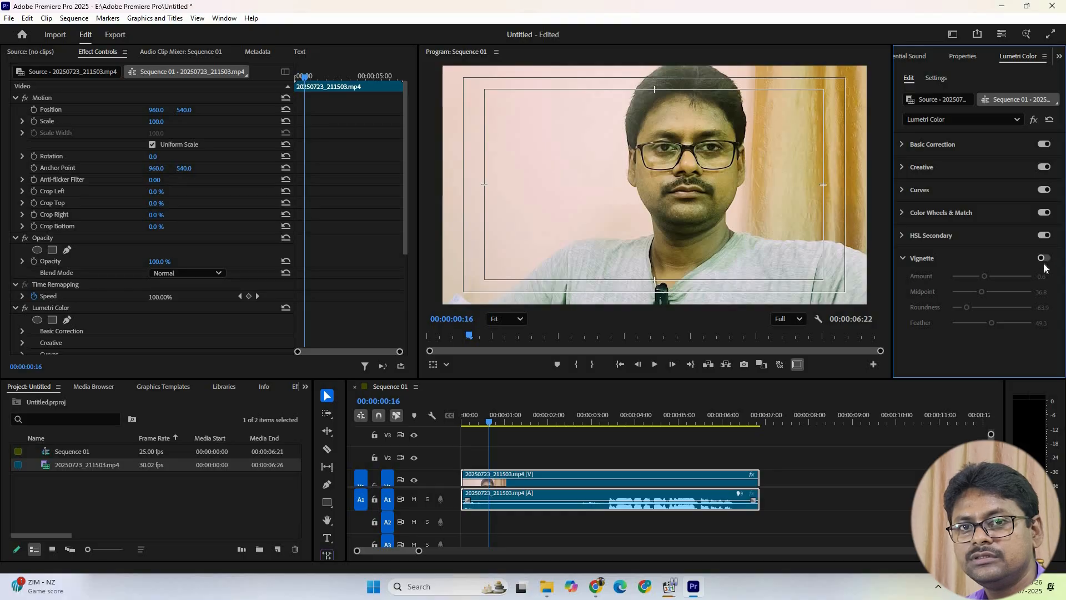
click(1044, 258)
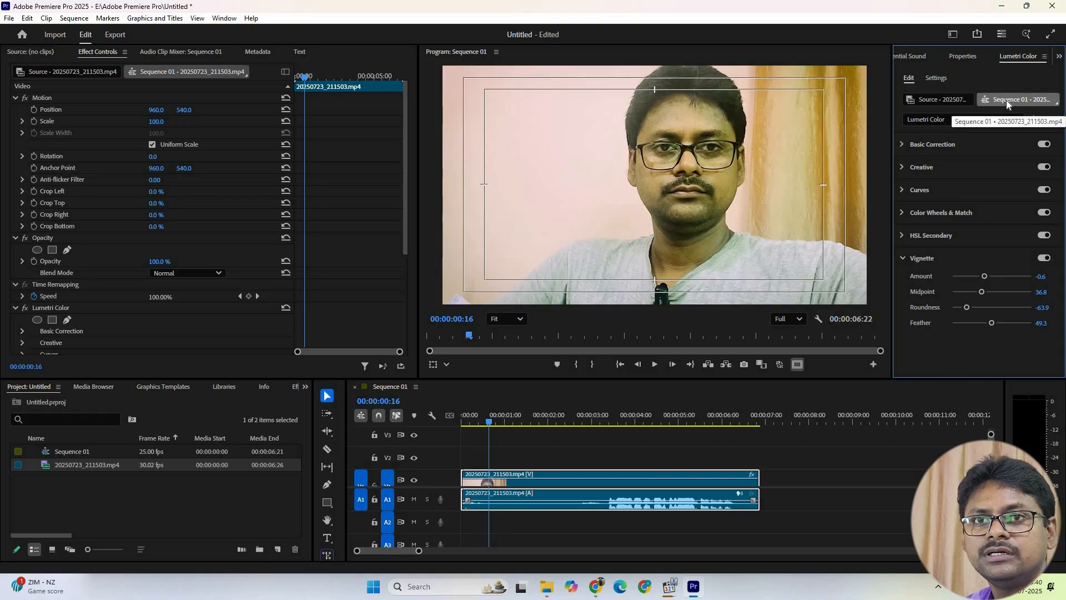
Examine the options for managing the Lumetri Color effect and its sections listed among the clip's effect controls
click(1008, 118)
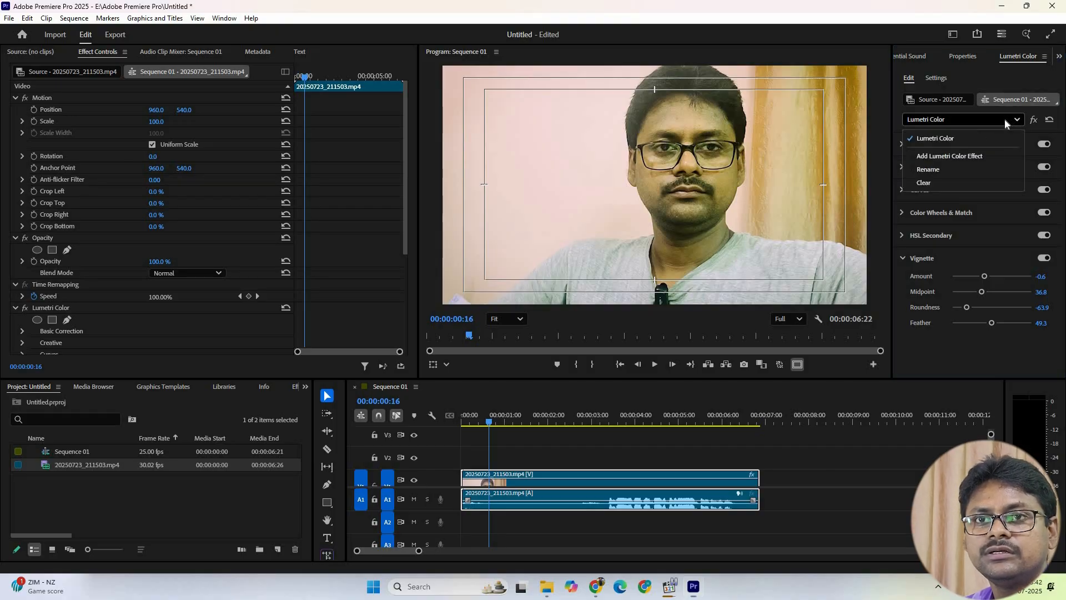
click(1021, 106)
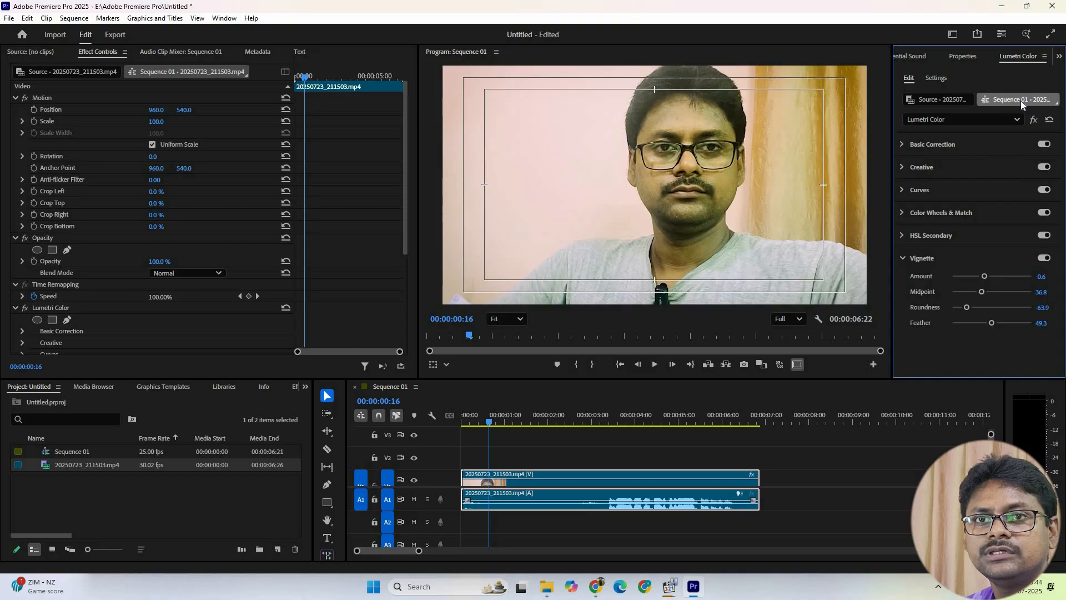
click(960, 120)
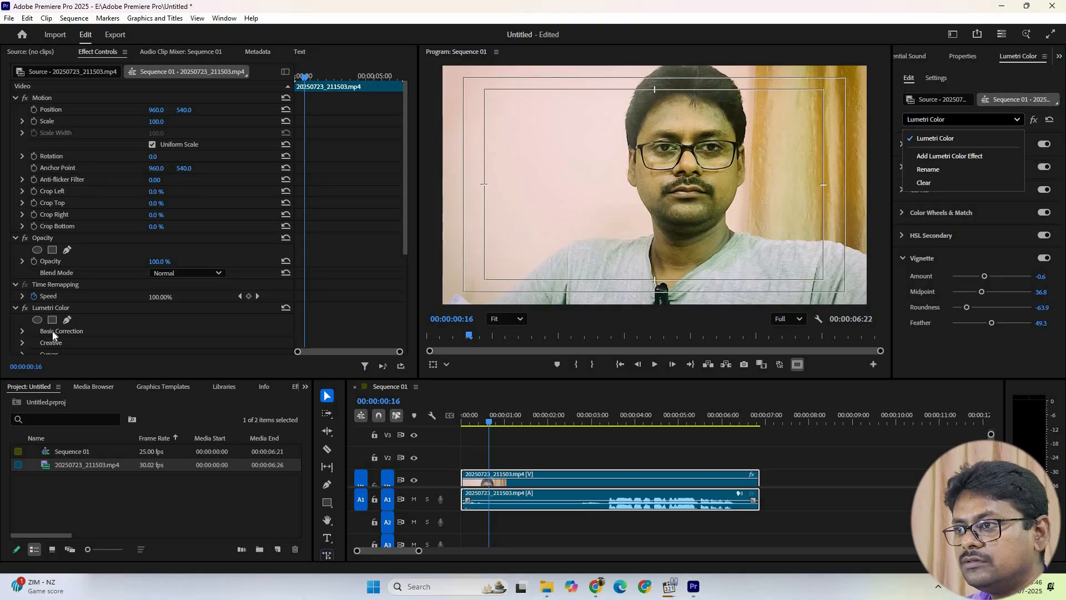
click(29, 310)
scroll(29, 310, down, 1)
key(Left)
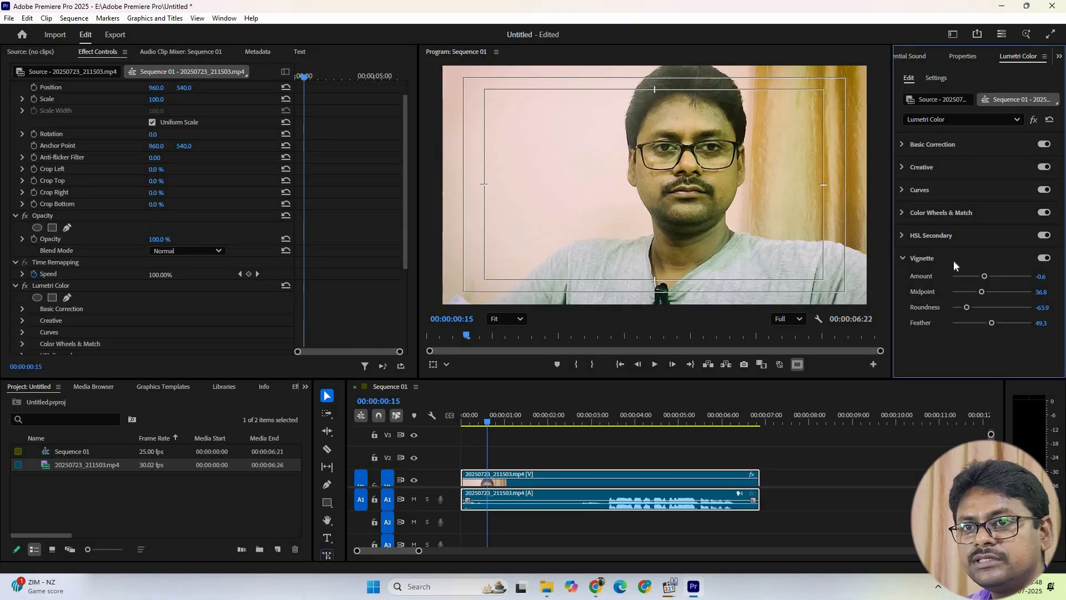
scroll(142, 307, up, 1)
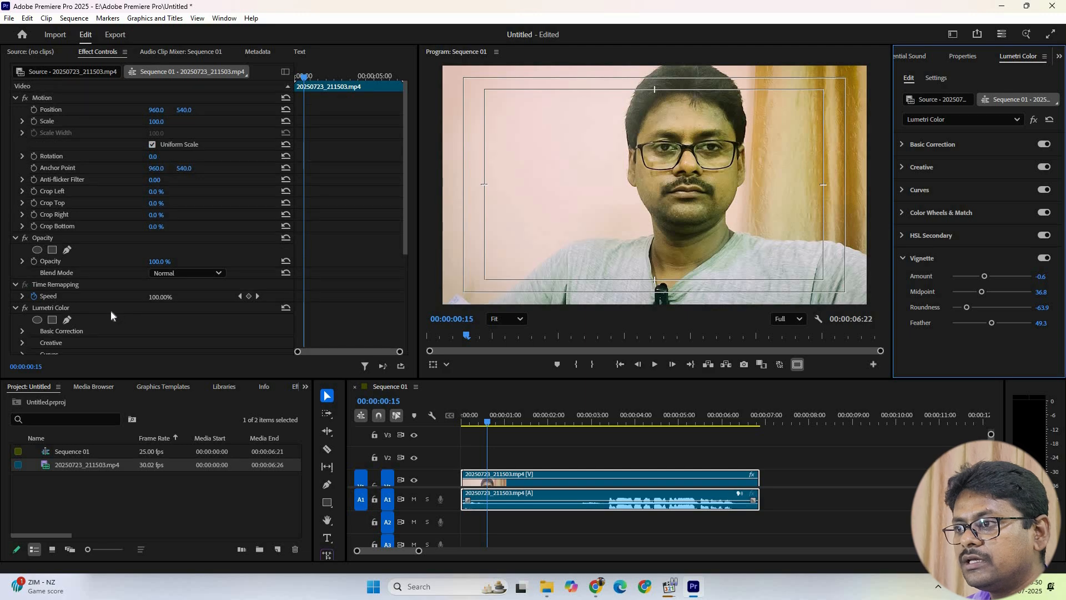
scroll(111, 309, down, 3)
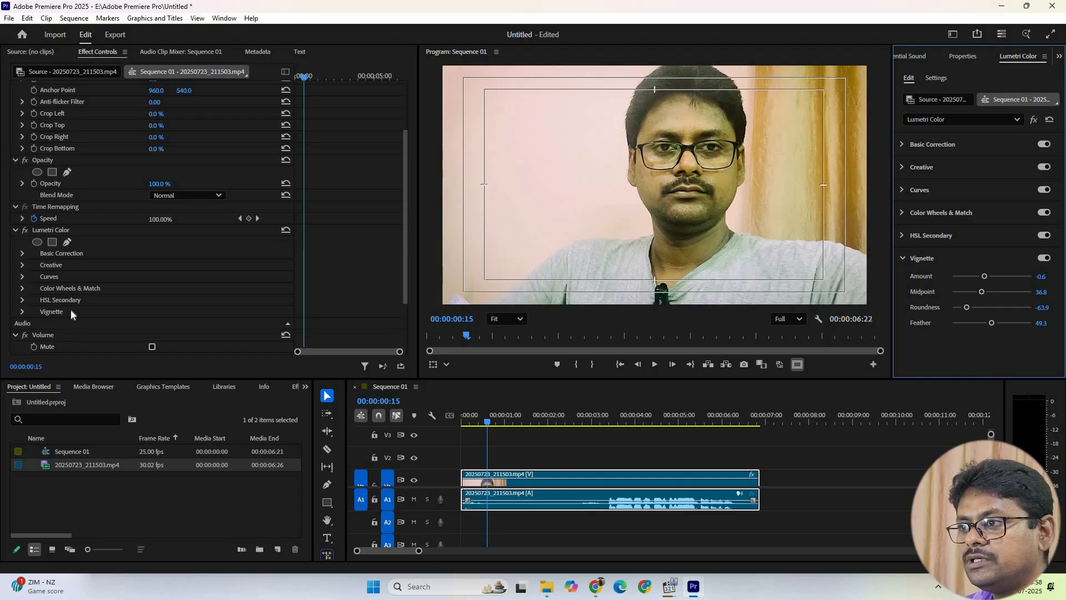
scroll(71, 309, down, 1)
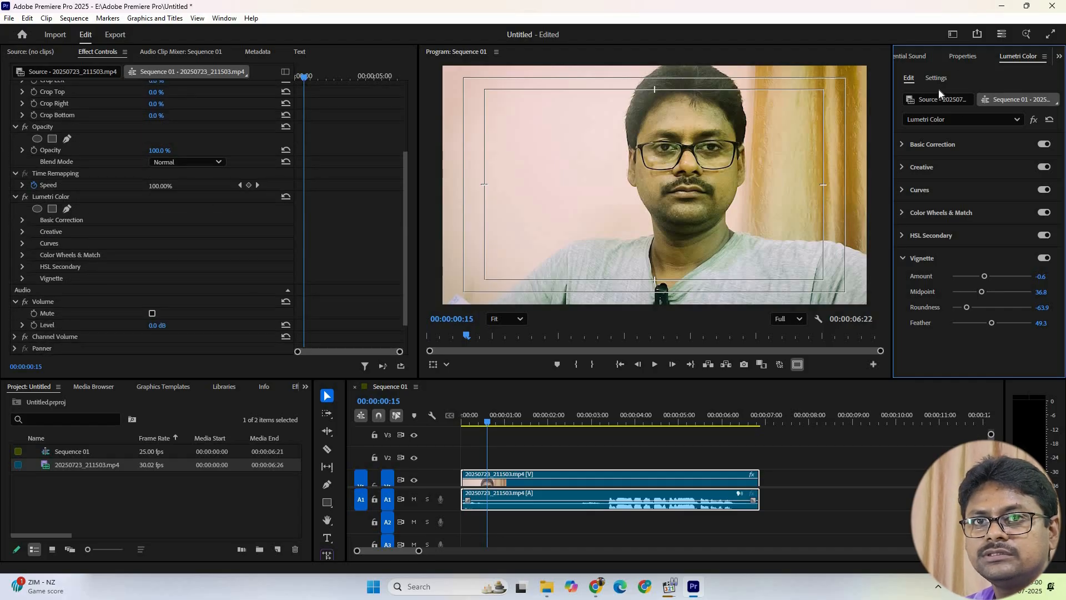
Add a Lumetri Color effect to the source clip and show the source clip's effect controls
click(951, 103)
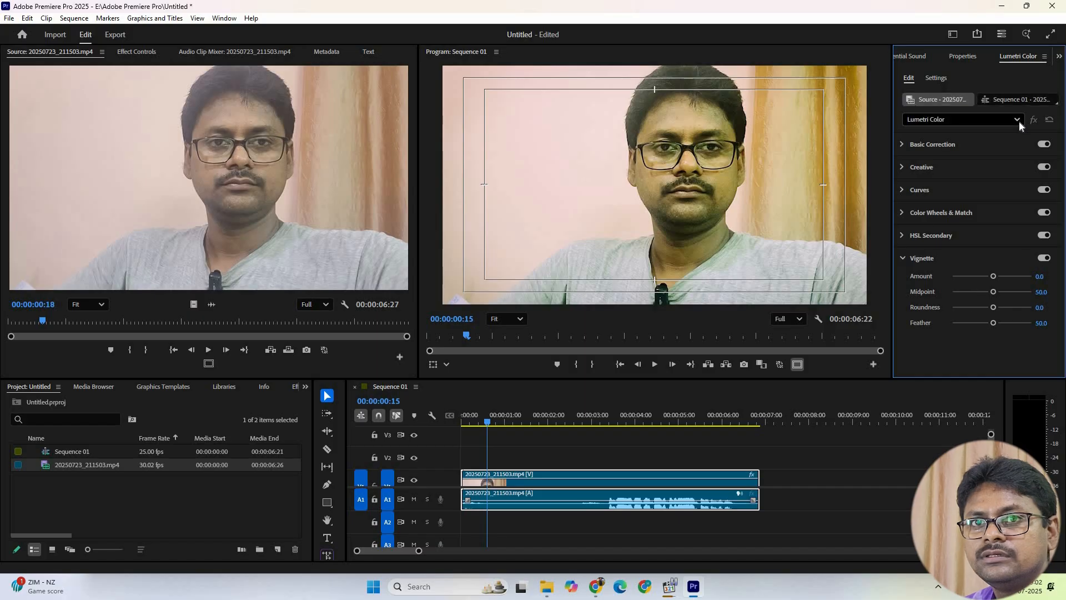
click(1017, 120)
click(948, 158)
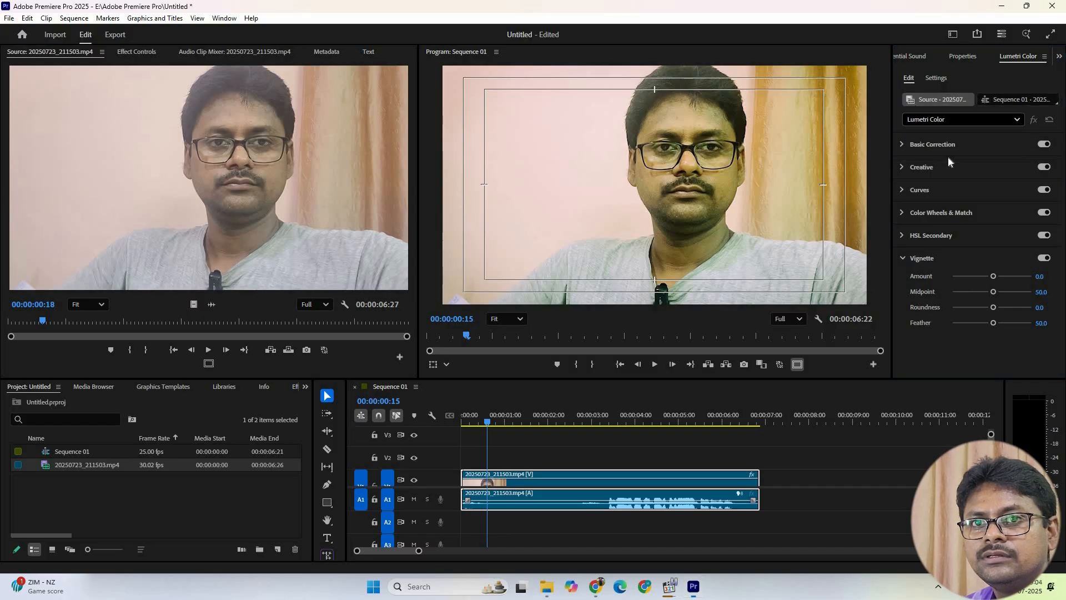
click(143, 51)
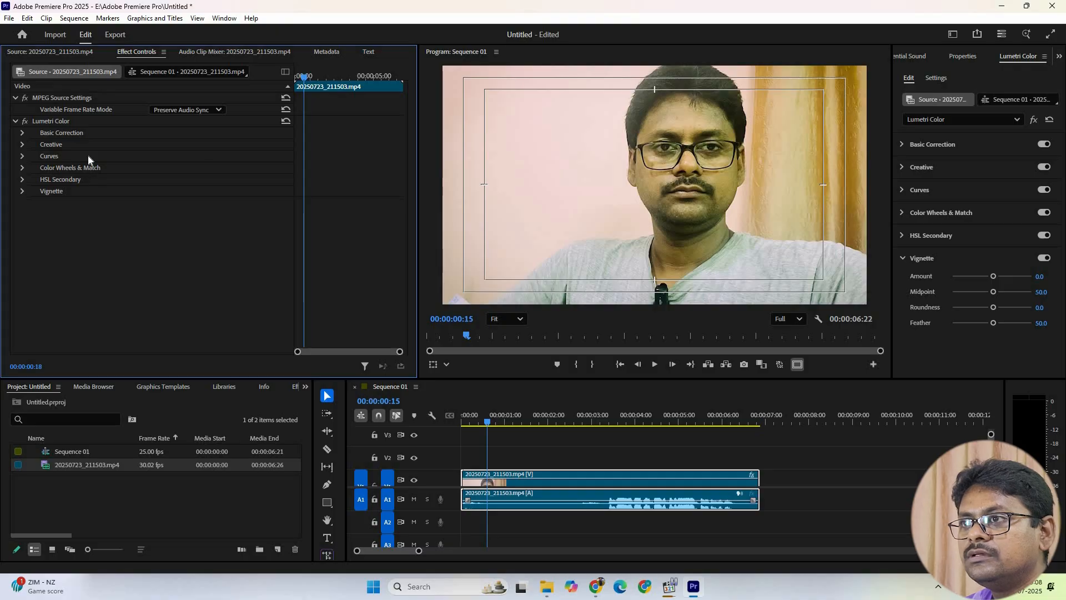
Add an ellipse mask to the sequence clip's Lumetri Color effect and fit it around the man's face from hairline to chin
click(159, 72)
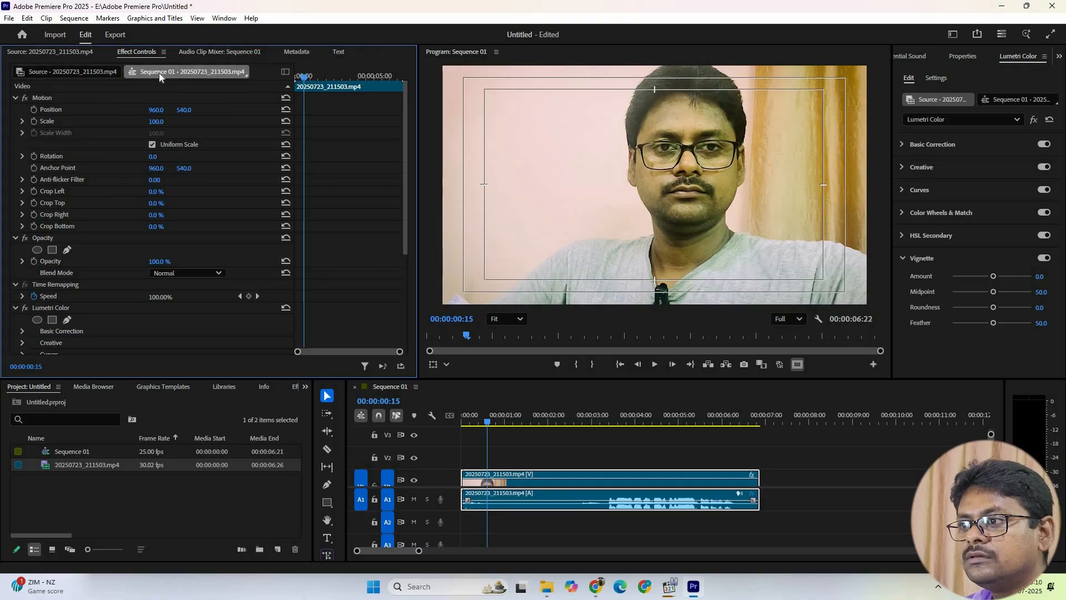
scroll(51, 296, down, 3)
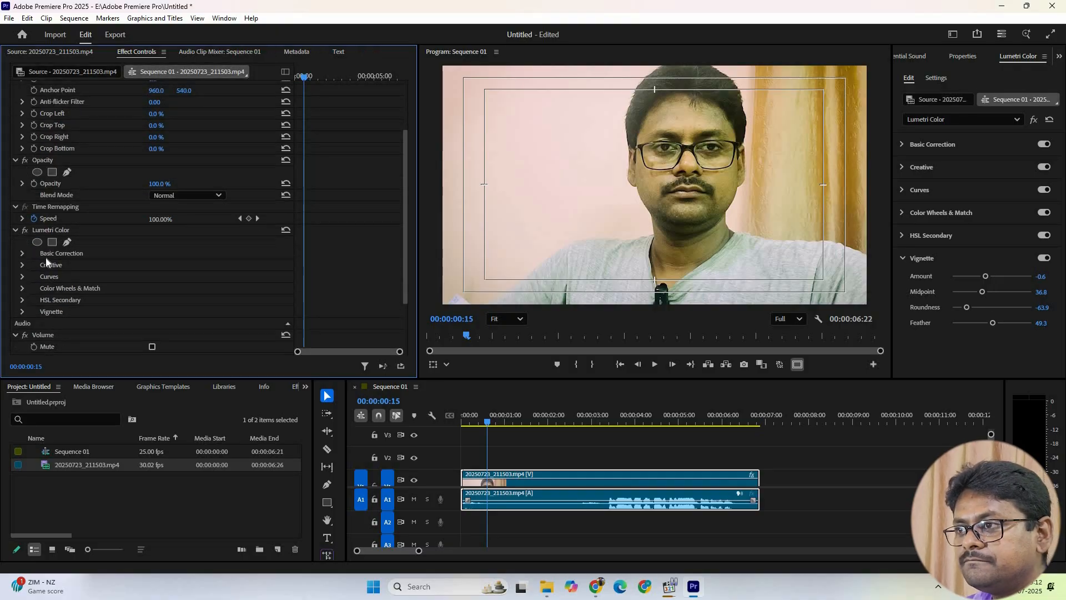
click(37, 242)
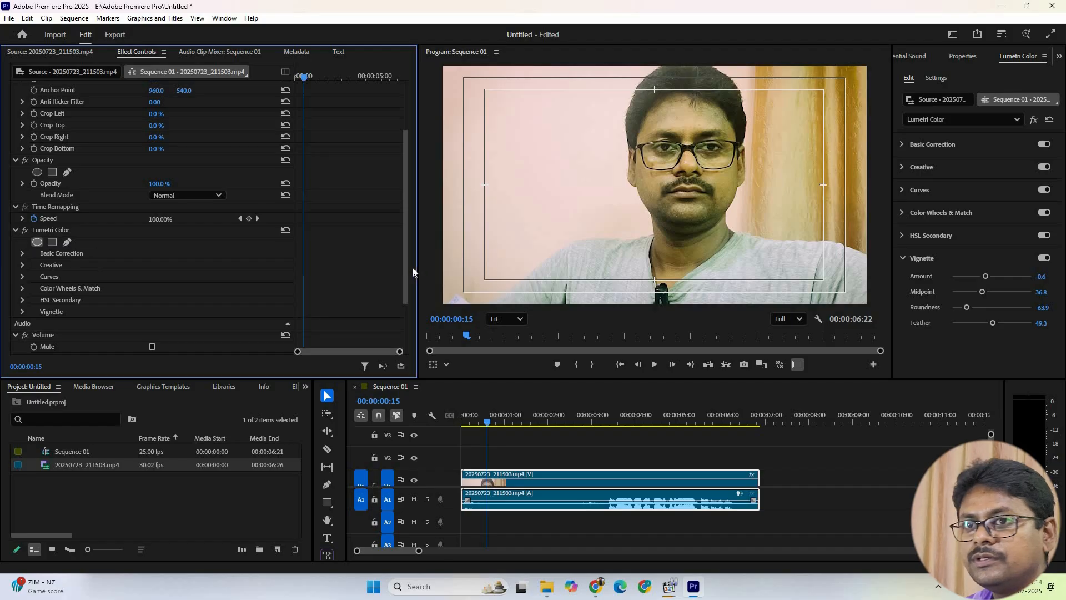
drag(666, 186, 678, 167)
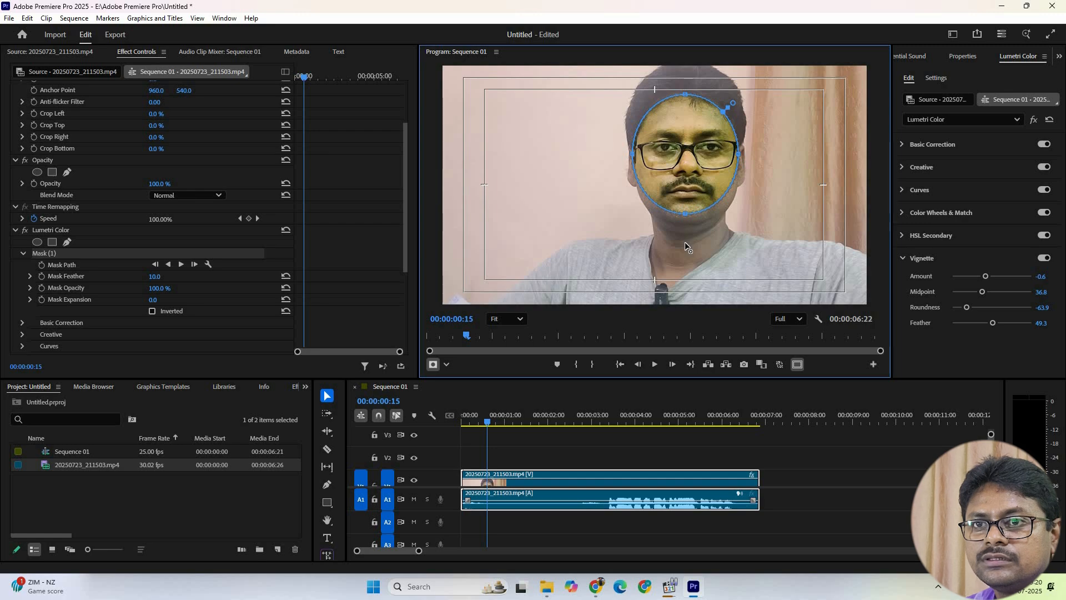
drag(684, 242, 685, 242)
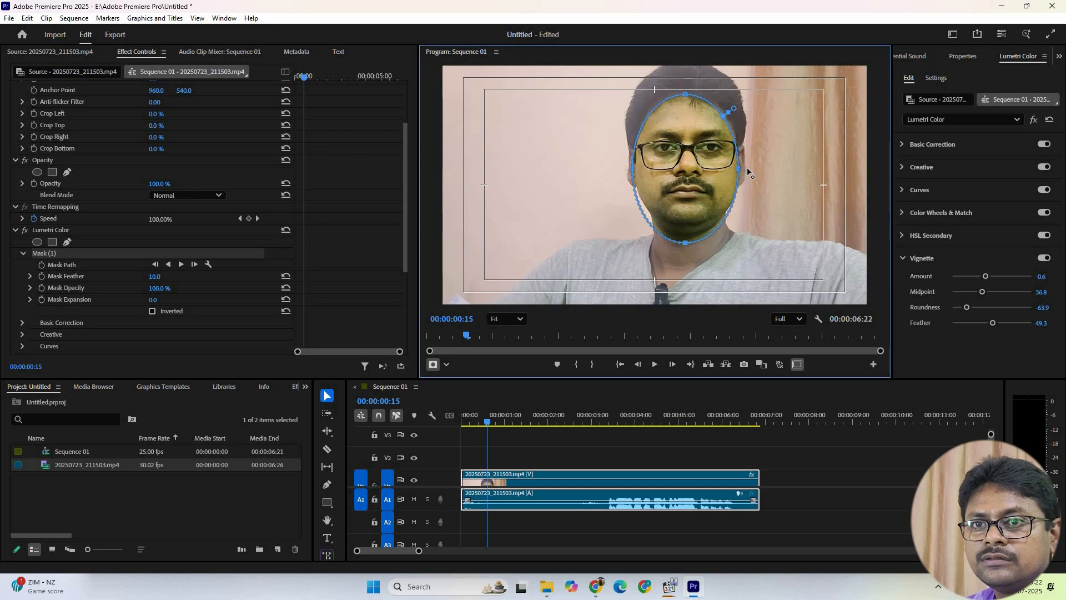
drag(739, 167, 749, 168)
drag(631, 169, 622, 165)
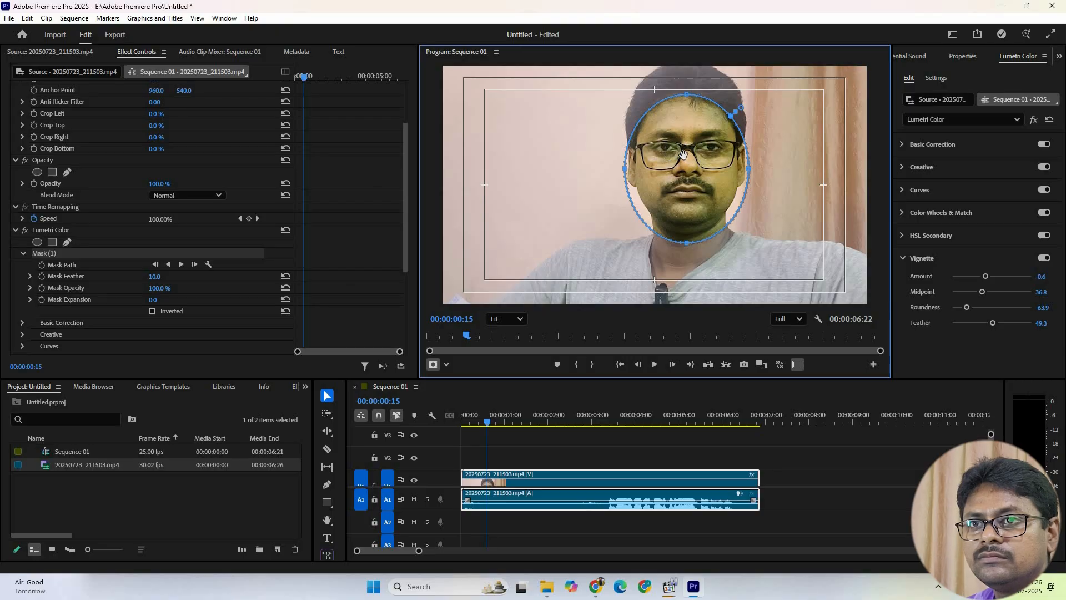
drag(684, 155, 685, 146)
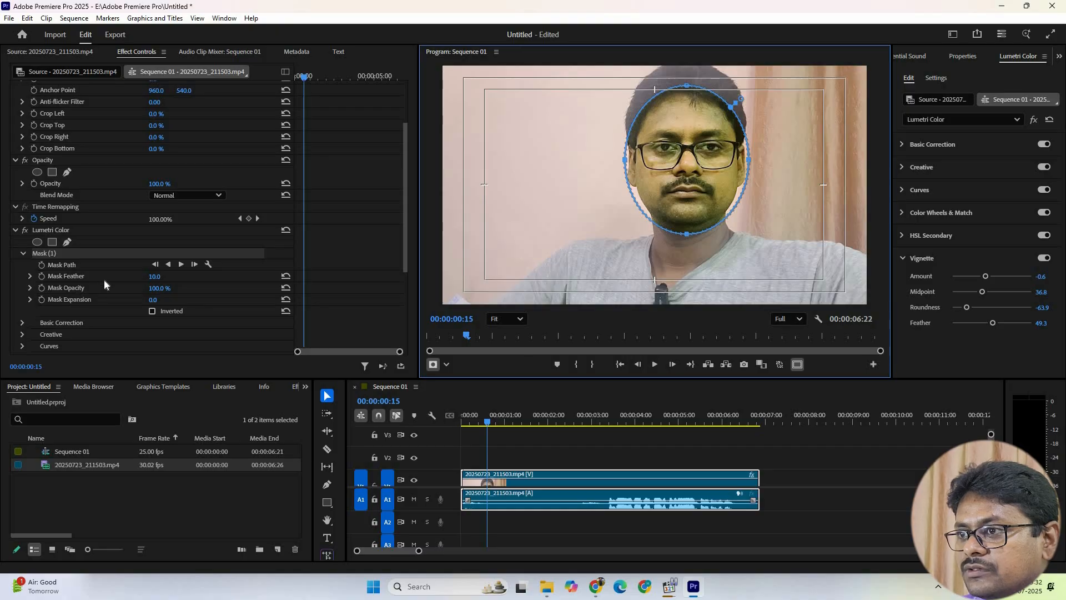
Set the face mask's feather to 26 and track the mask path forward to the end of the clip
drag(154, 281, 200, 288)
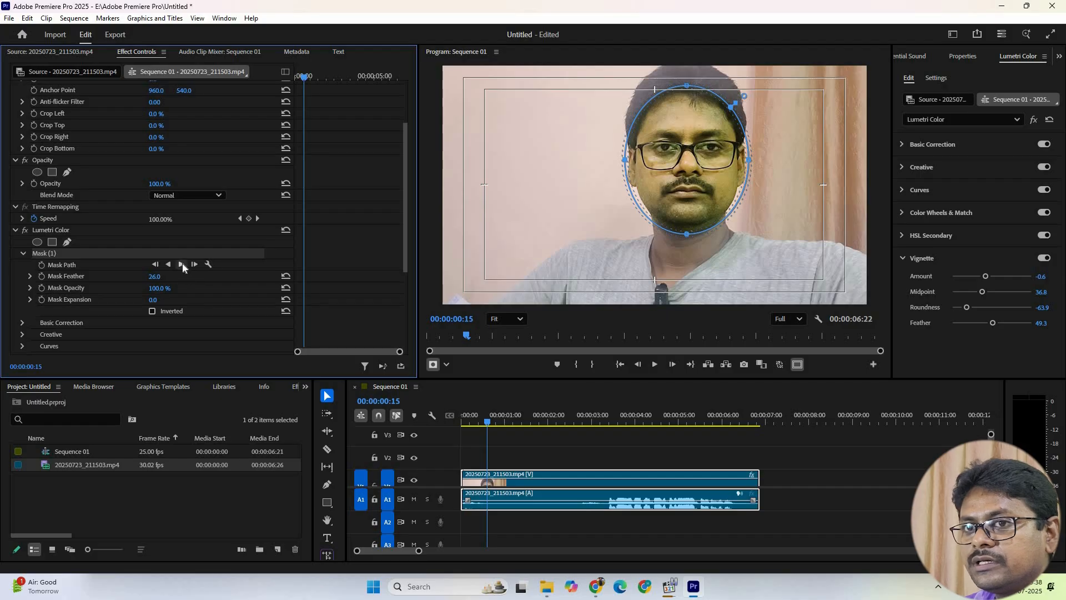
click(183, 264)
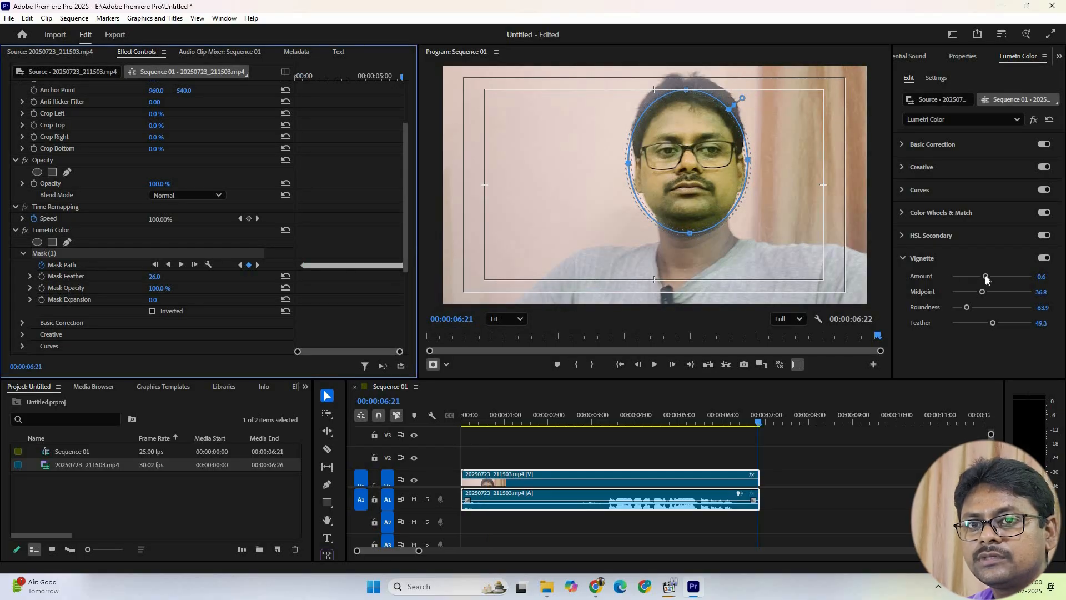
Set the Vignette Amount to 0.2, Midpoint to 0, Roundness to 29.2 and Feather to 7.6
drag(986, 277, 963, 276)
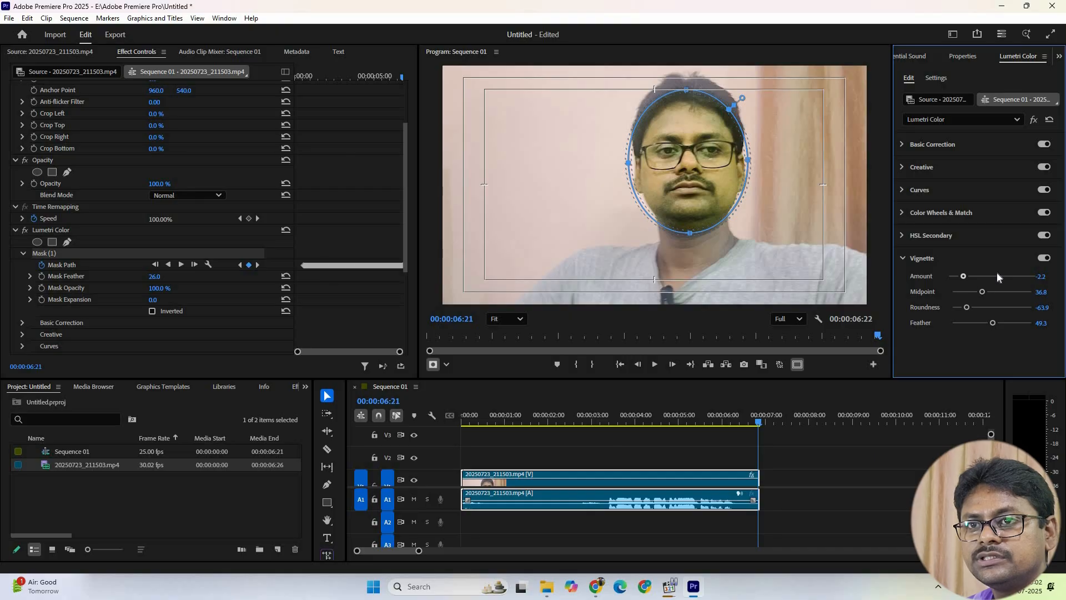
click(997, 276)
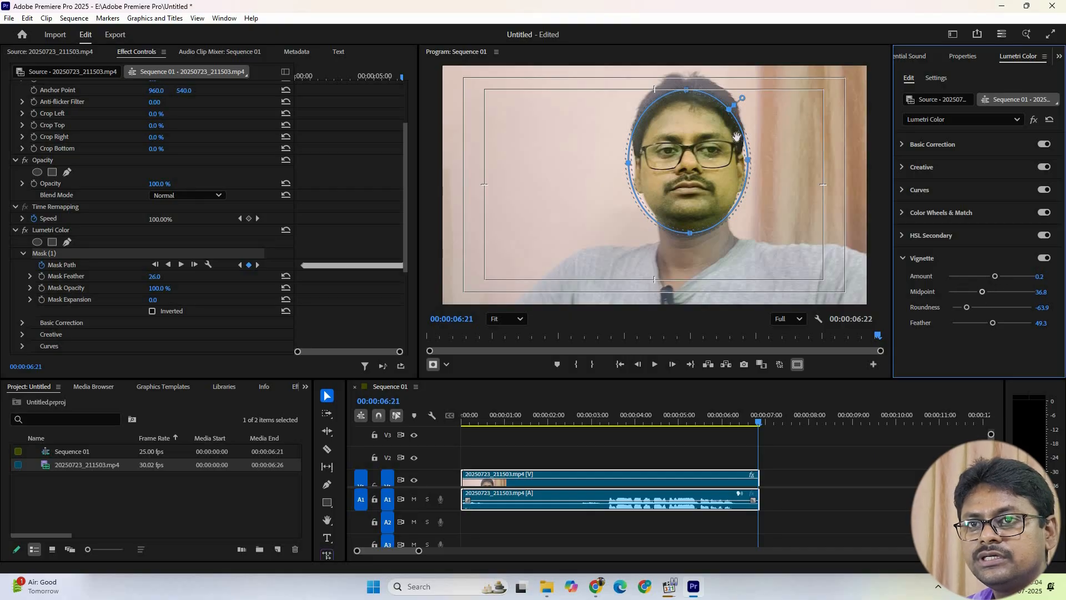
click(951, 290)
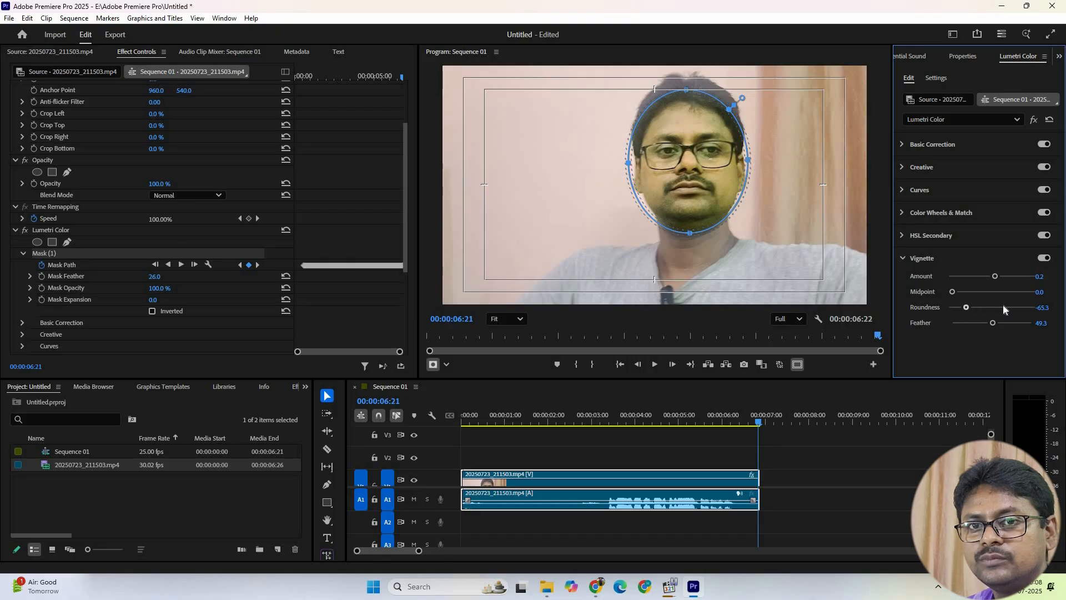
click(1004, 307)
click(957, 323)
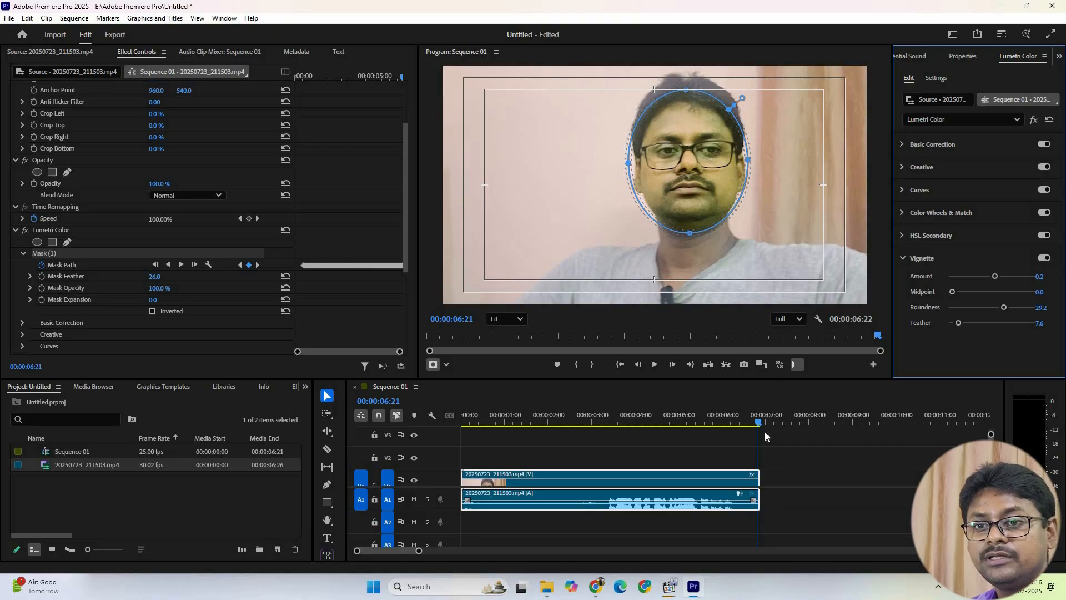
Play the sequence from the start to check how the masked color correction follows the face
click(680, 421)
drag(644, 420, 450, 415)
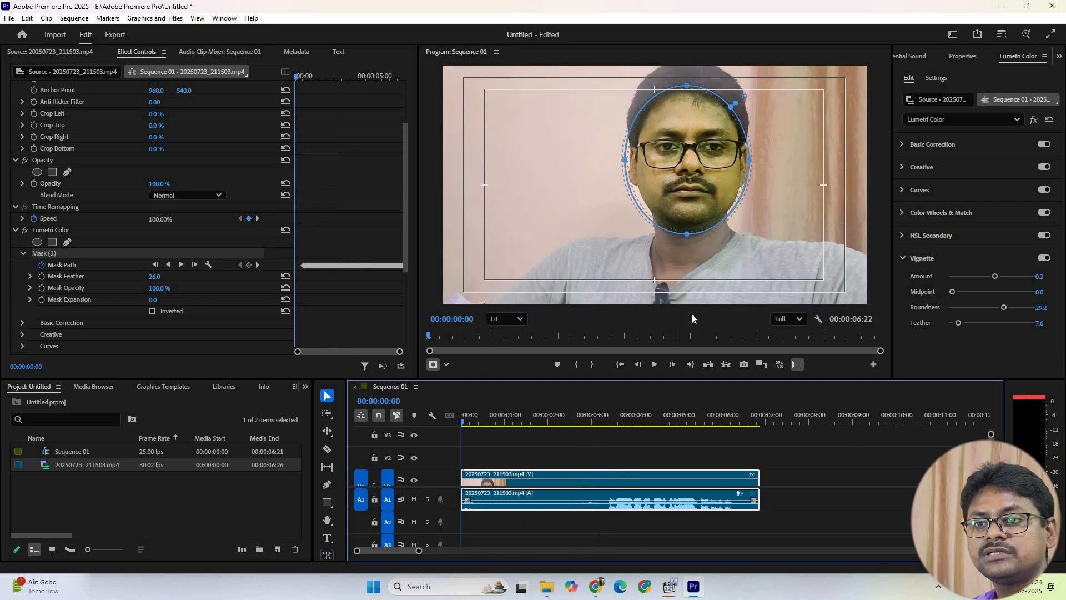
click(655, 365)
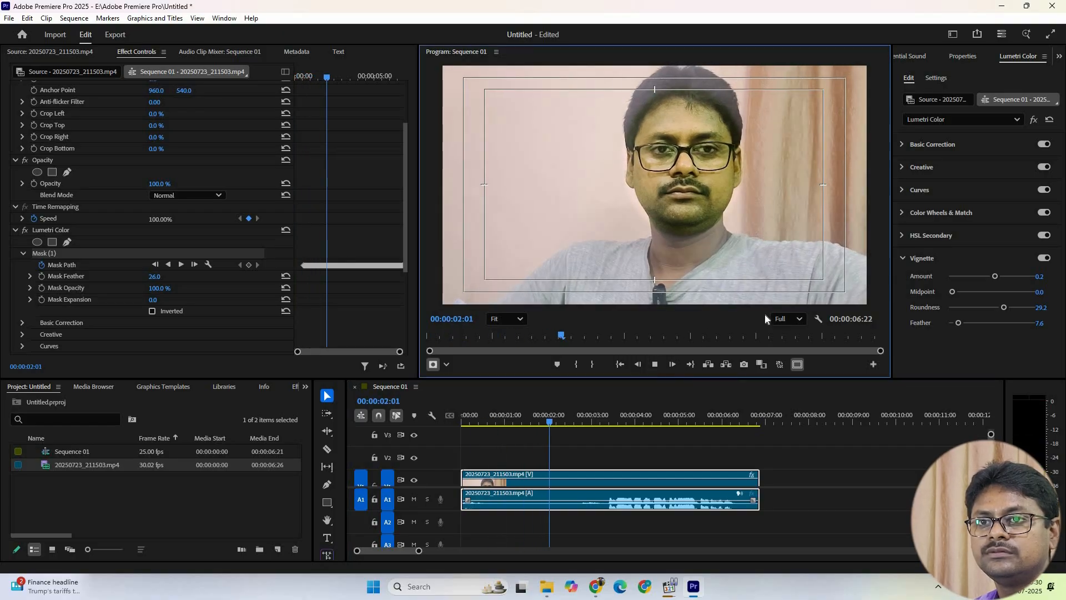
click(655, 364)
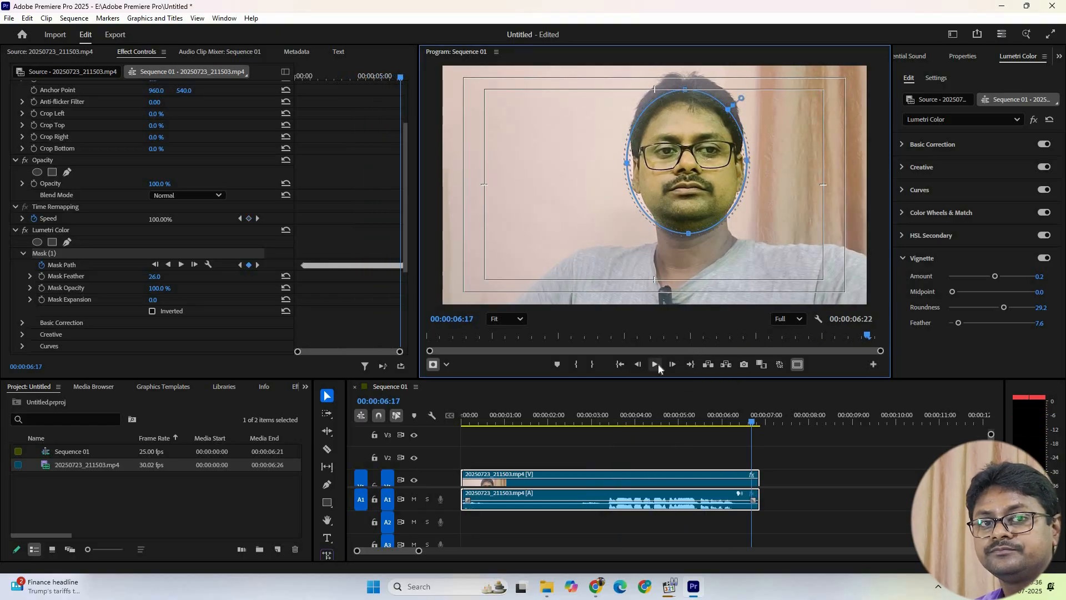